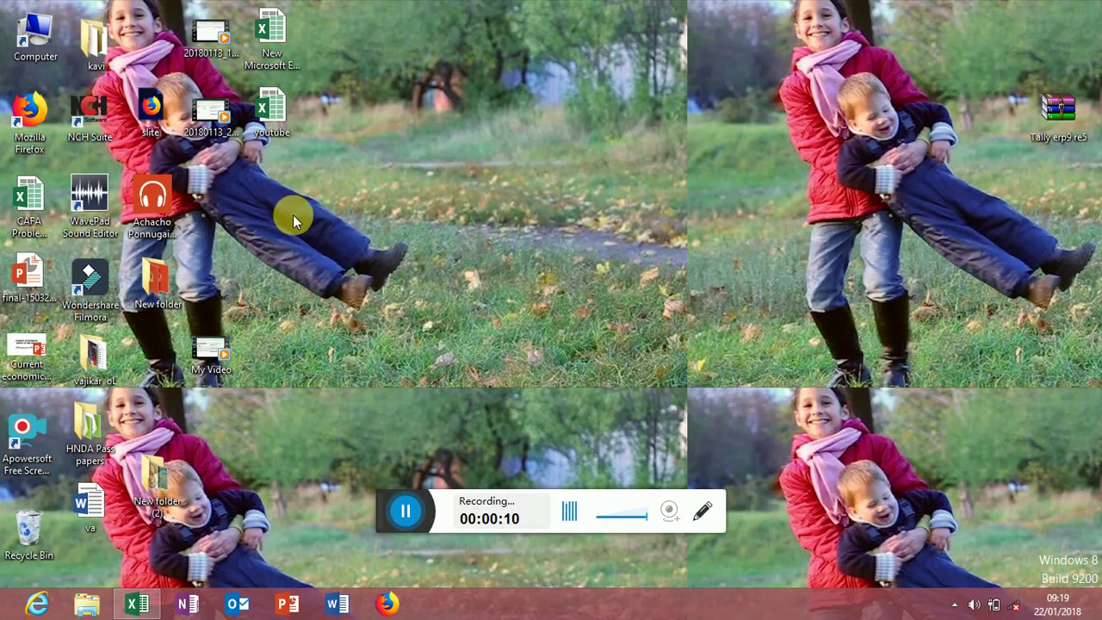
# Step: Restore the youtube workbook showing its trial balance totalling 40000 on both sides
pyautogui.click(140, 608)
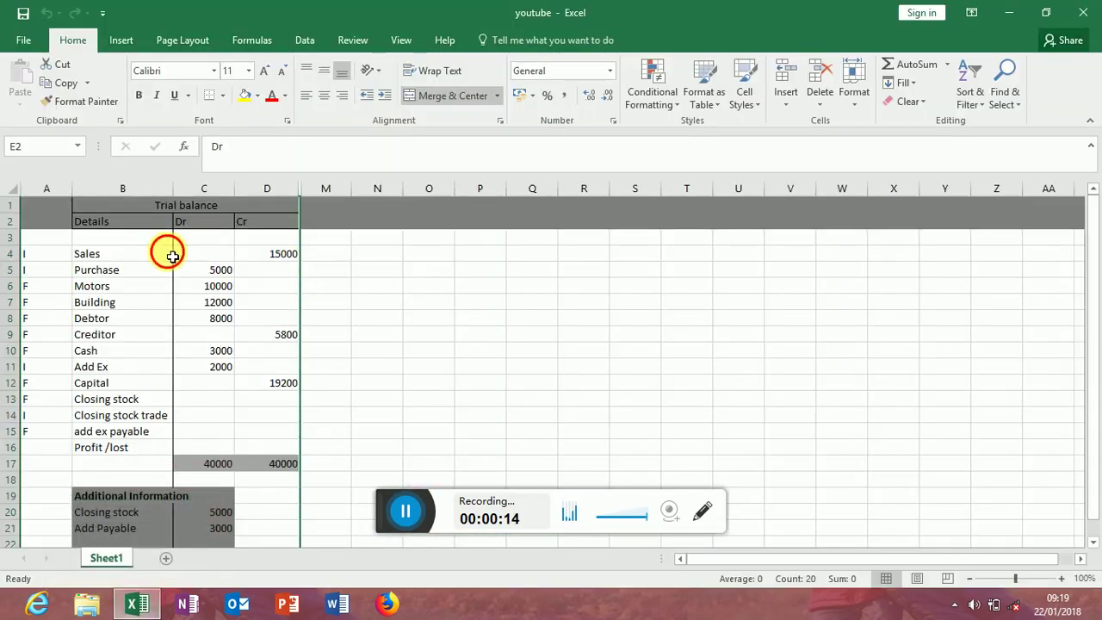
pyautogui.click(169, 254)
pyautogui.moveTo(117, 210); pyautogui.dragTo(239, 446)
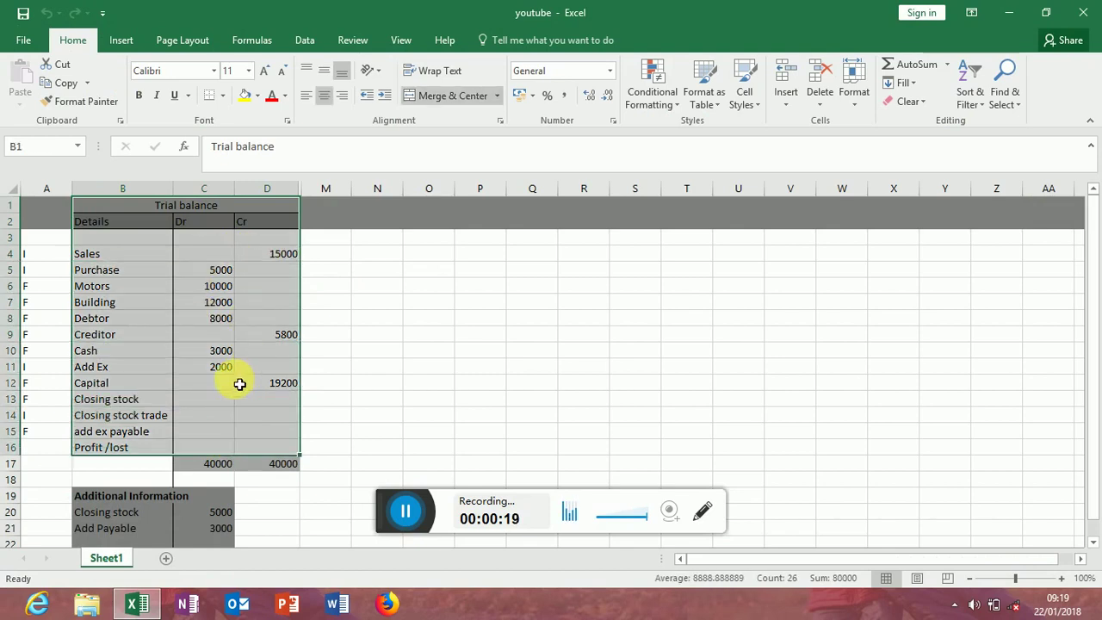
pyautogui.moveTo(136, 207); pyautogui.dragTo(216, 435)
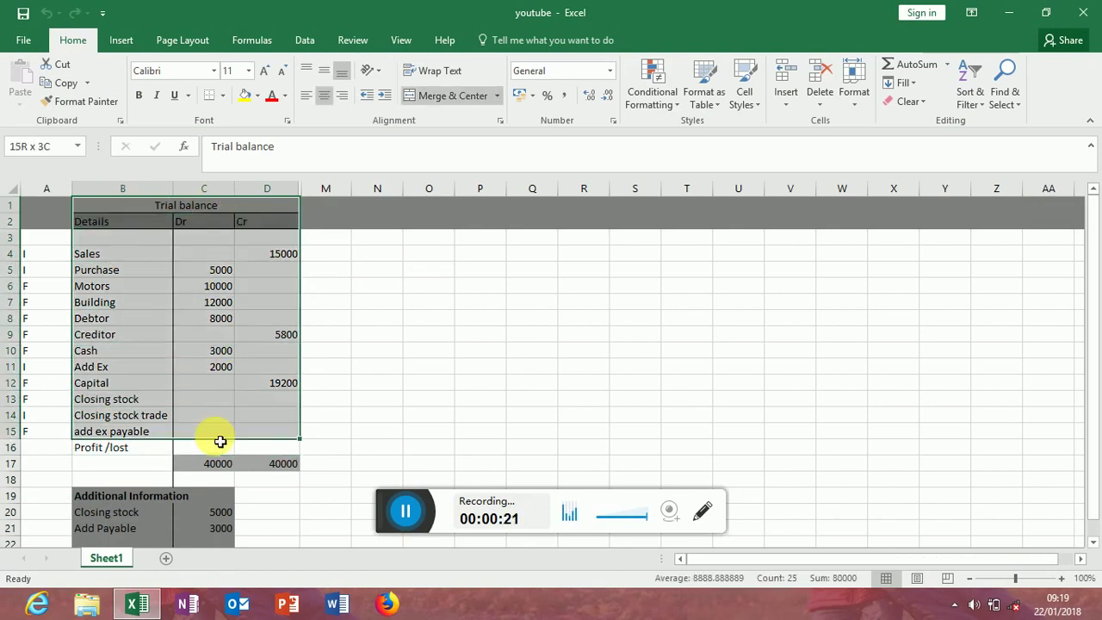
pyautogui.click(108, 206)
pyautogui.moveTo(102, 209); pyautogui.dragTo(217, 482)
pyautogui.click(151, 522)
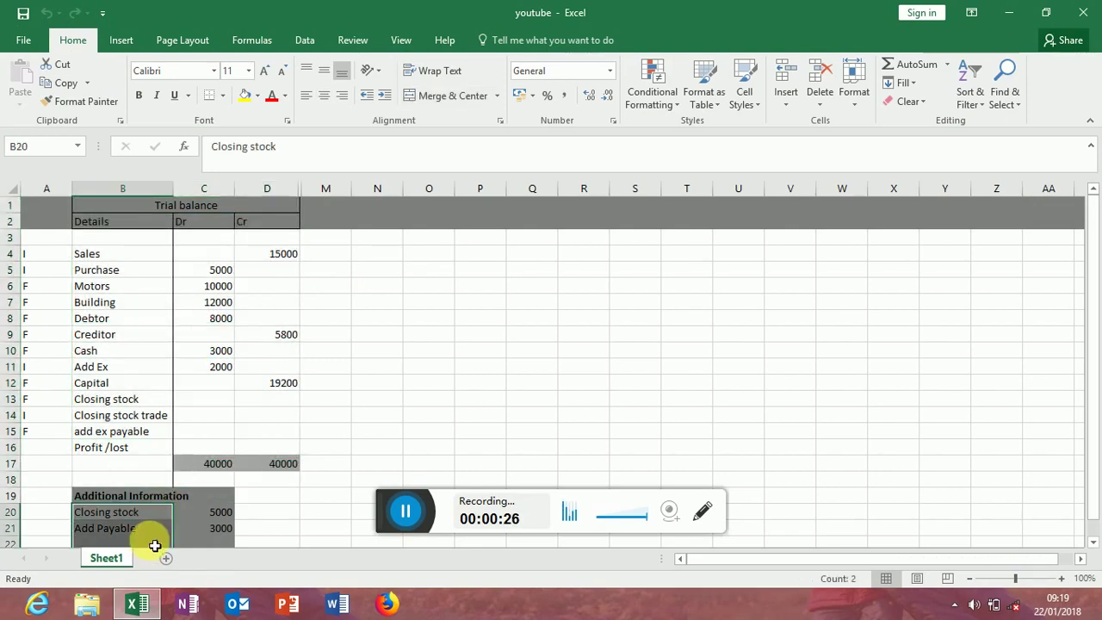
pyautogui.click(342, 387)
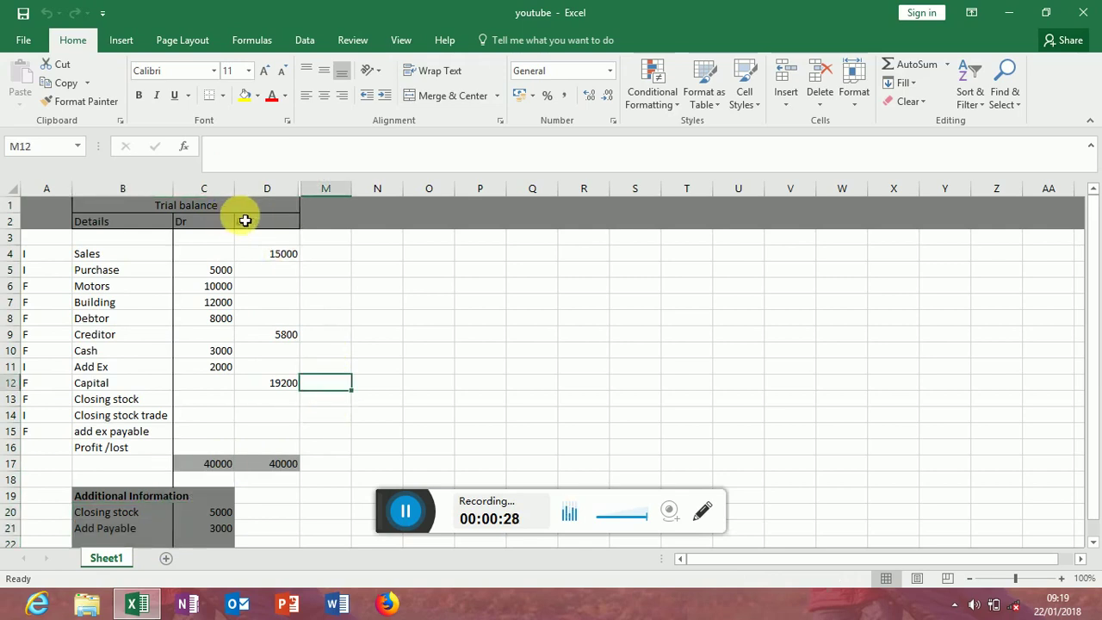
pyautogui.click(196, 209)
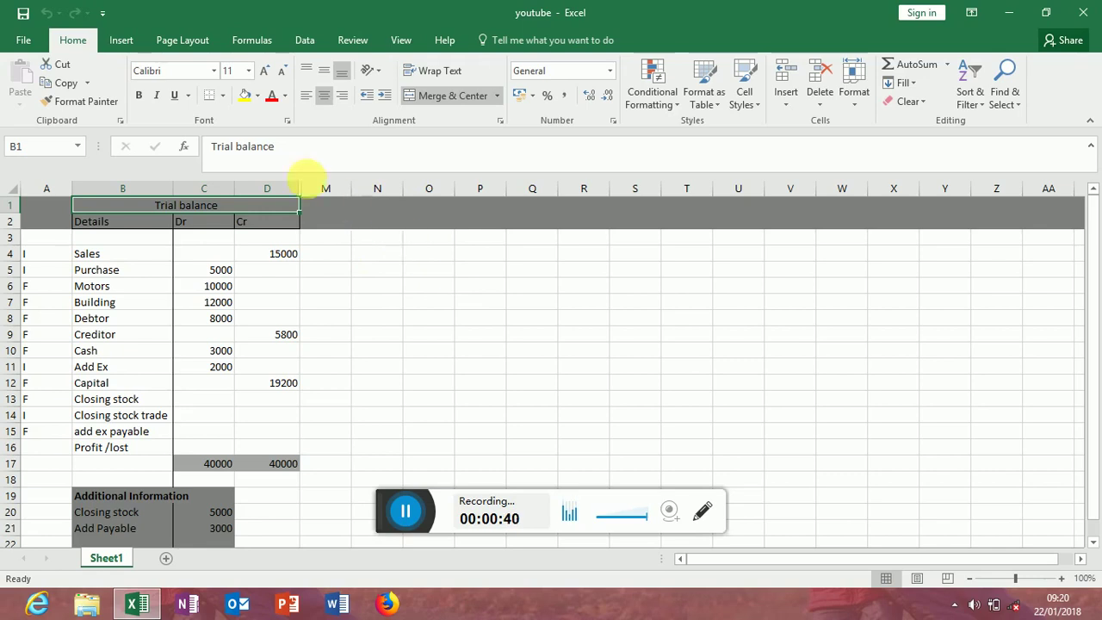
# Step: Unhide columns E to L and review the Adjustment, Adjusted Trial Balance, Income statement and Financial Statement headings
pyautogui.moveTo(293, 199); pyautogui.dragTo(322, 201)
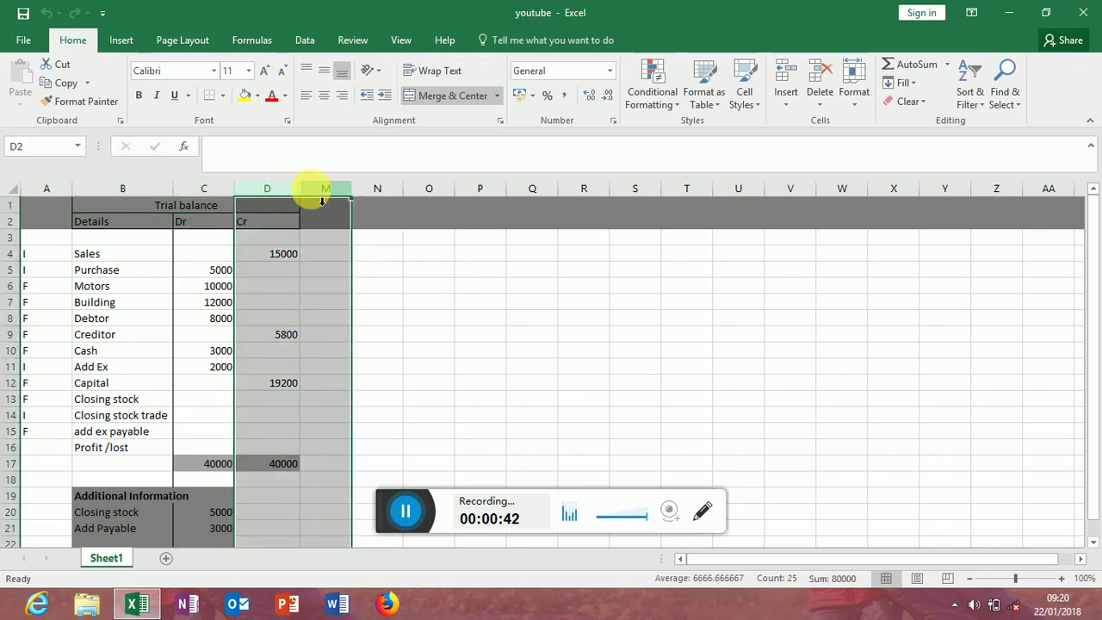
pyautogui.rightClick(310, 191)
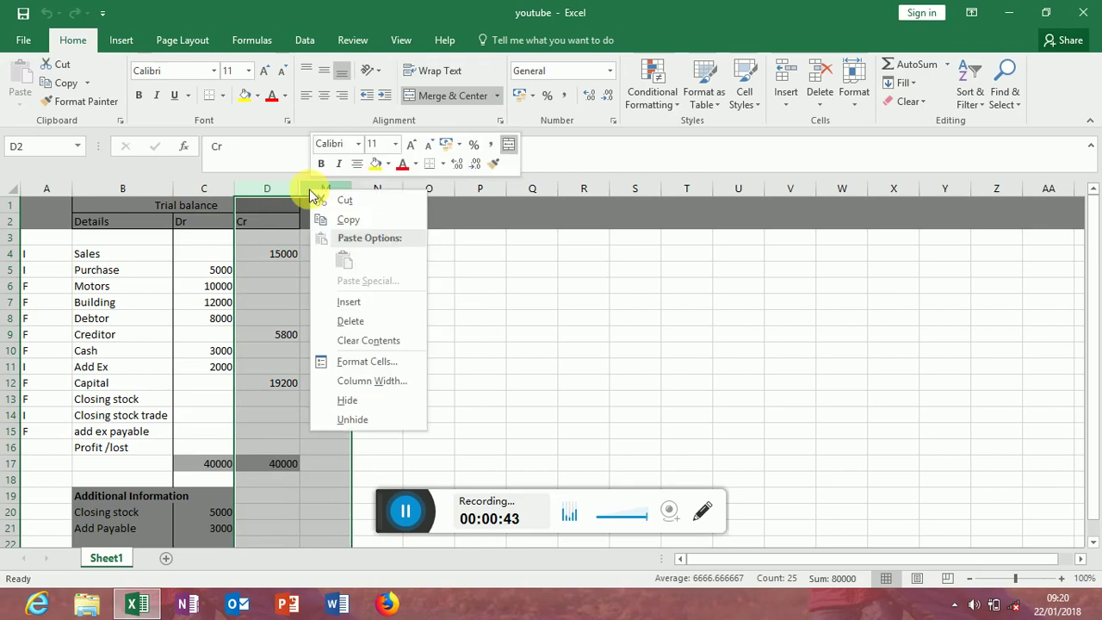
pyautogui.click(349, 419)
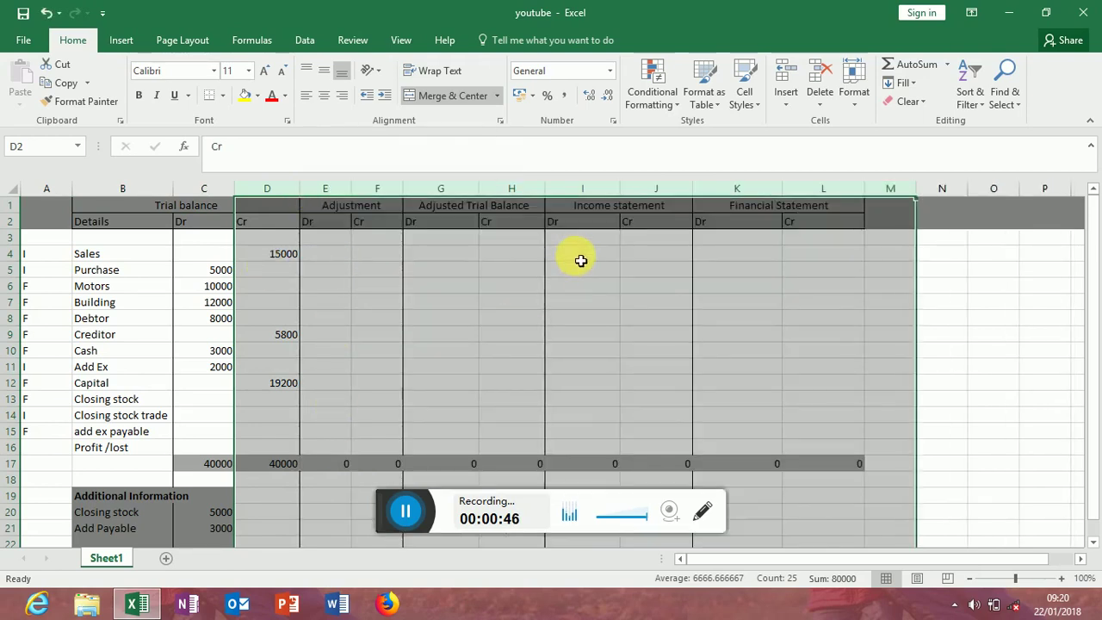
pyautogui.click(360, 207)
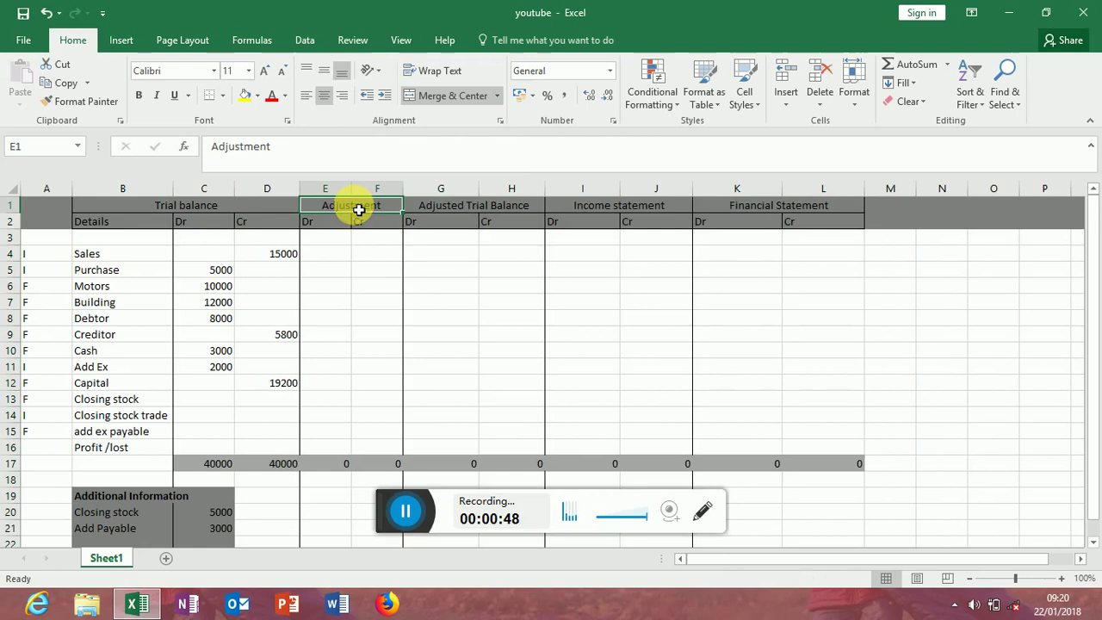
pyautogui.click(475, 212)
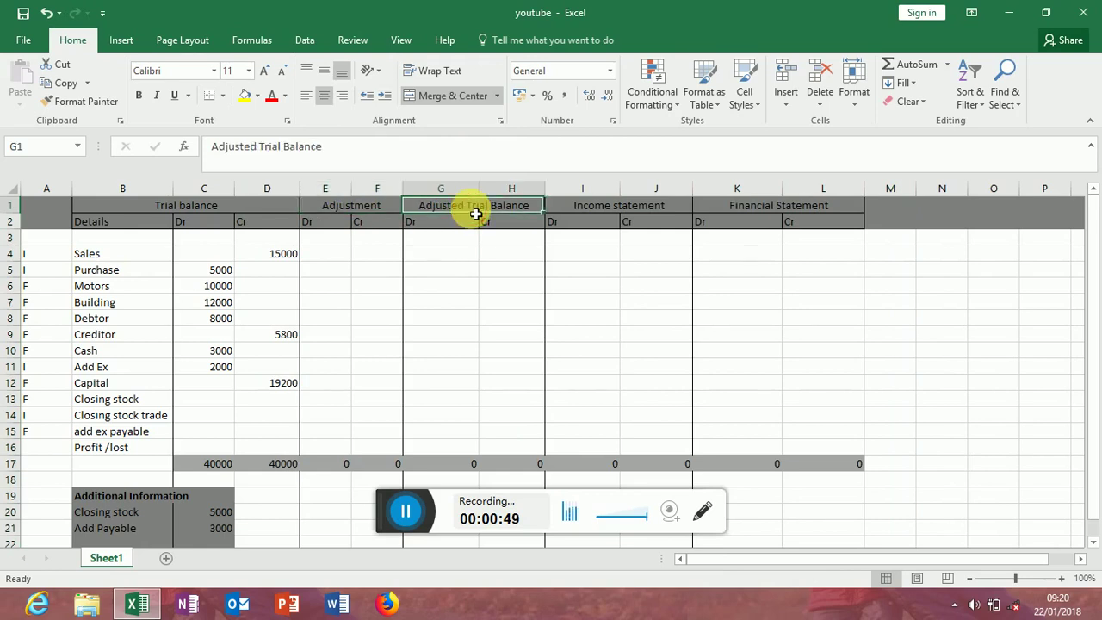
pyautogui.click(627, 211)
pyautogui.click(779, 207)
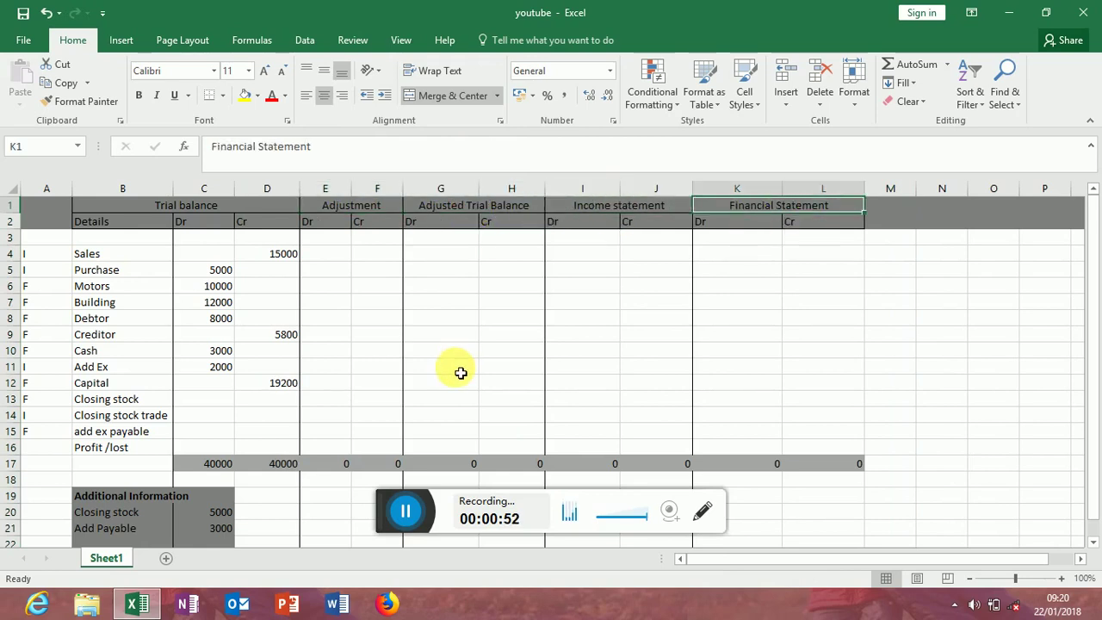
# Step: Step through the Dr and Cr columns C to L of each section
pyautogui.click(204, 189)
pyautogui.click(292, 192)
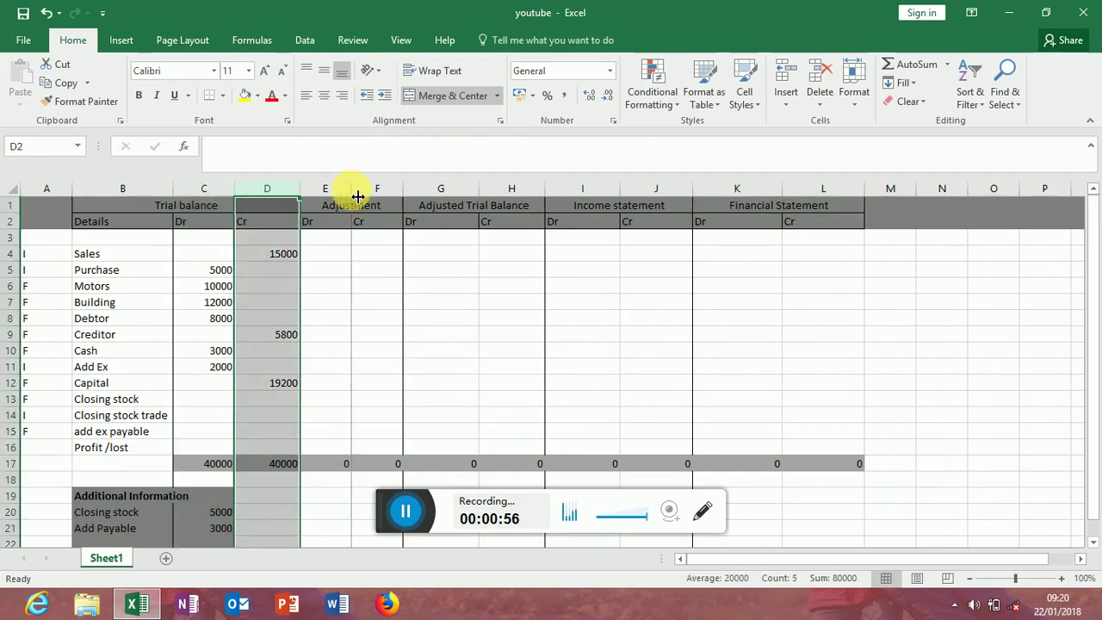
pyautogui.click(331, 189)
pyautogui.click(376, 188)
pyautogui.click(441, 189)
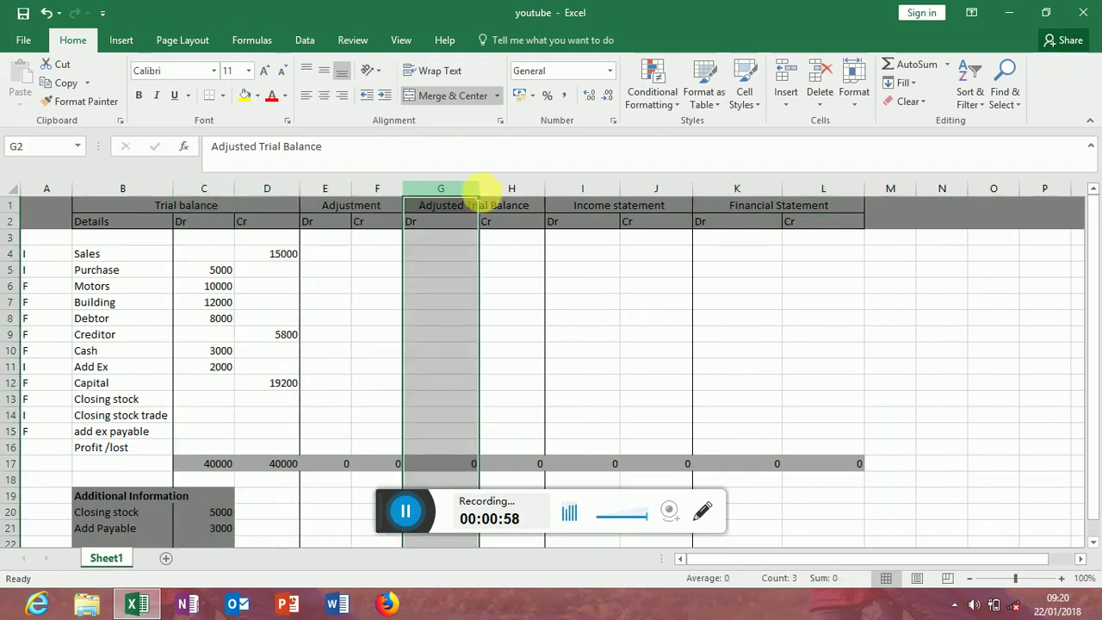
pyautogui.click(513, 189)
pyautogui.click(582, 191)
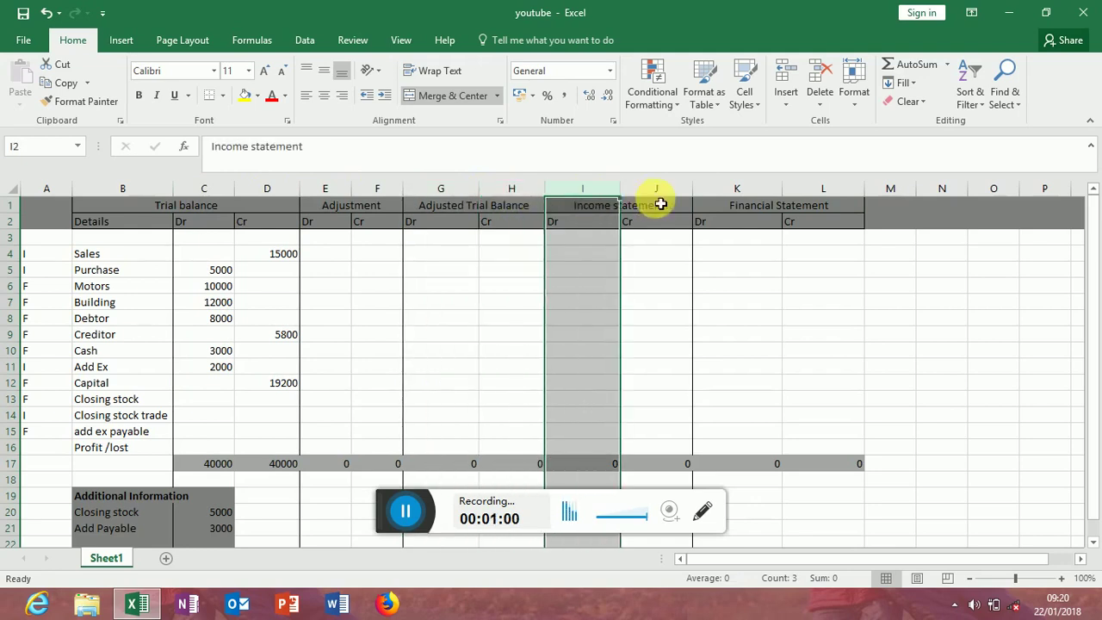
pyautogui.click(668, 193)
pyautogui.click(731, 189)
pyautogui.click(818, 194)
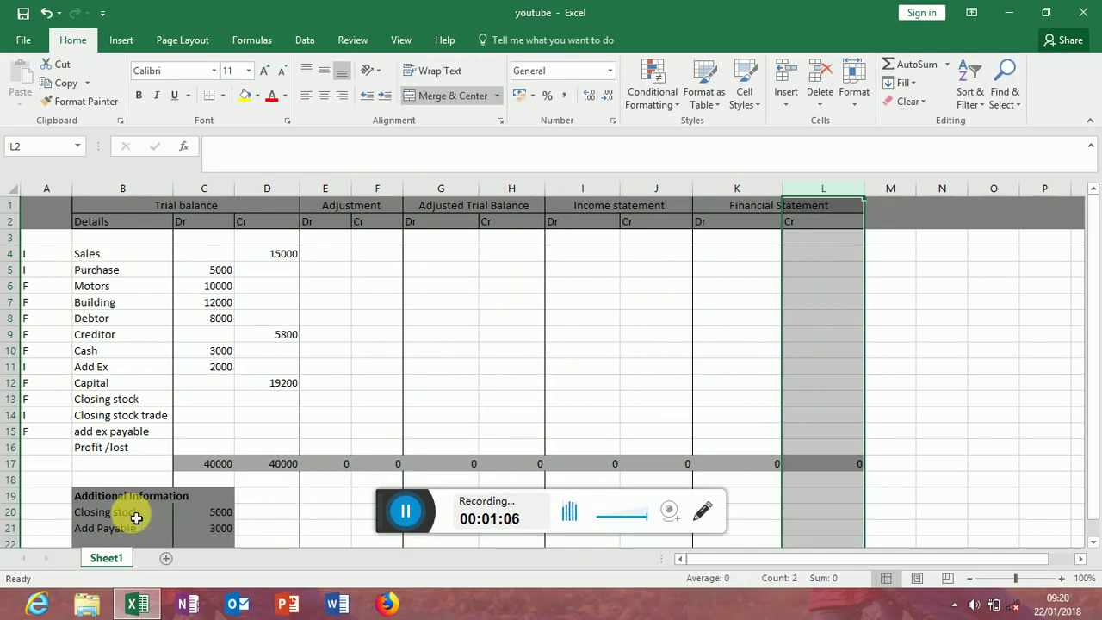
# Step: Review the Additional Information block, noting the closing stock amount of 5000
pyautogui.click(100, 498)
pyautogui.moveTo(100, 497); pyautogui.dragTo(204, 526)
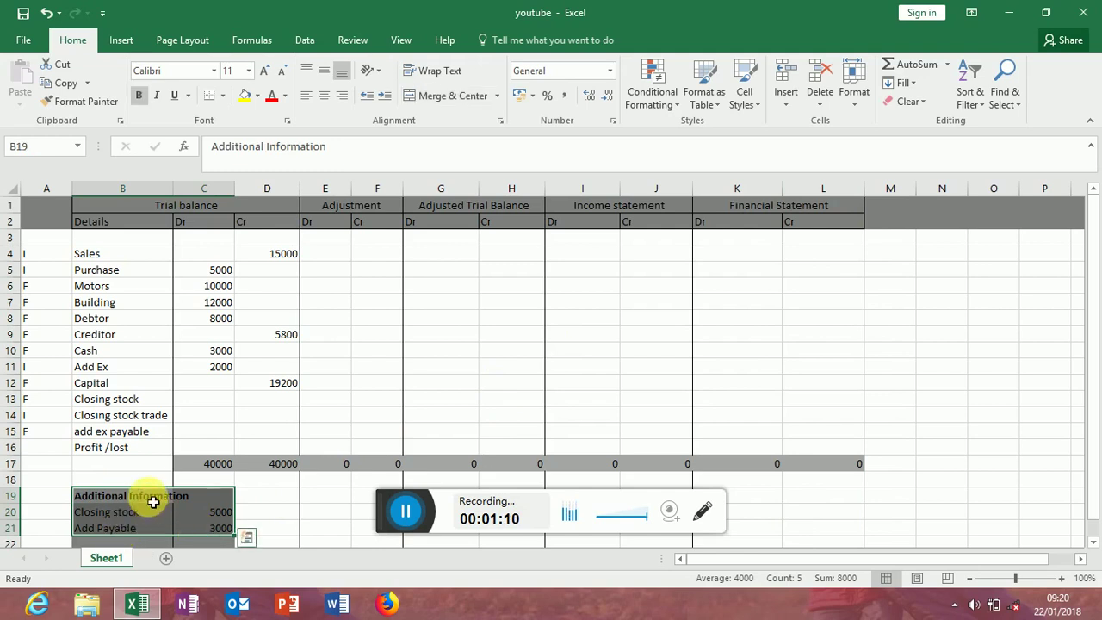
pyautogui.click(104, 519)
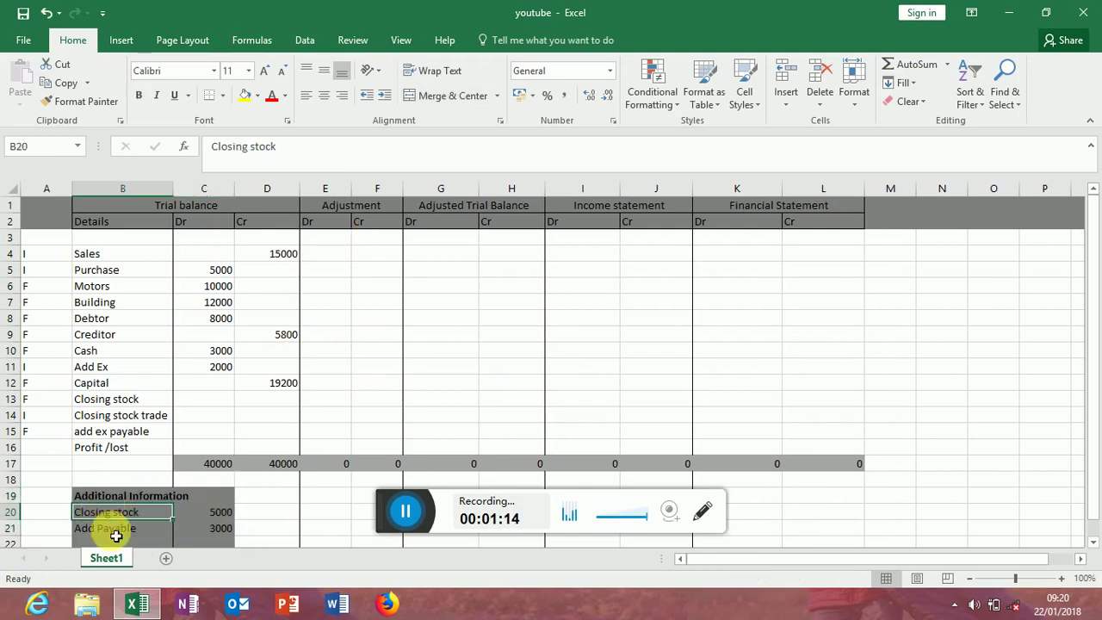
pyautogui.click(202, 515)
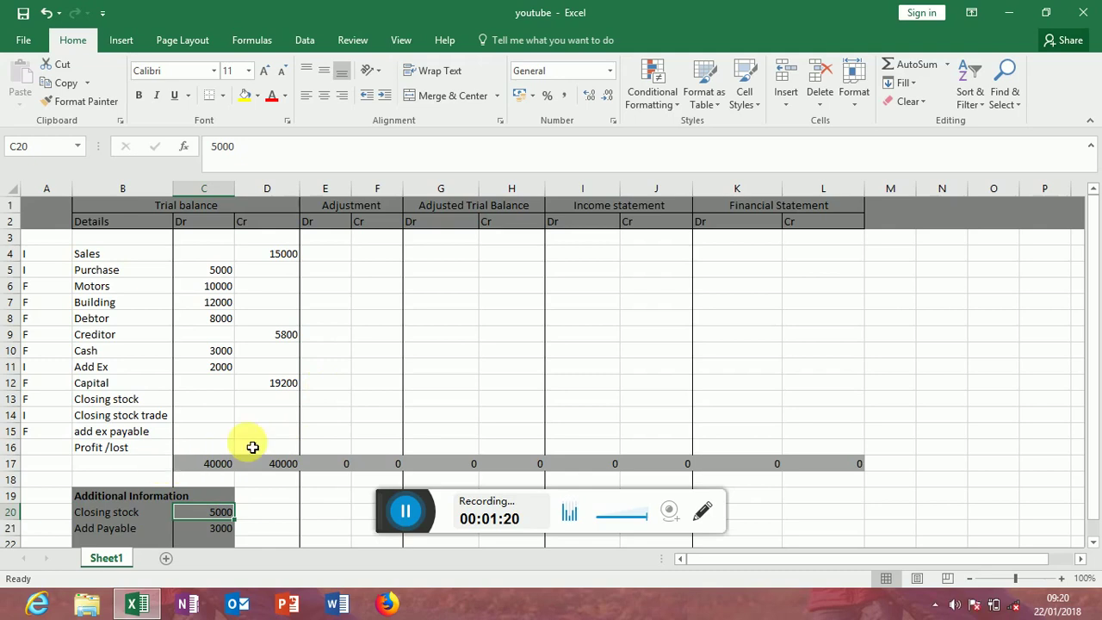
# Step: Enter the 5000 closing stock debit in E13
pyautogui.click(318, 401)
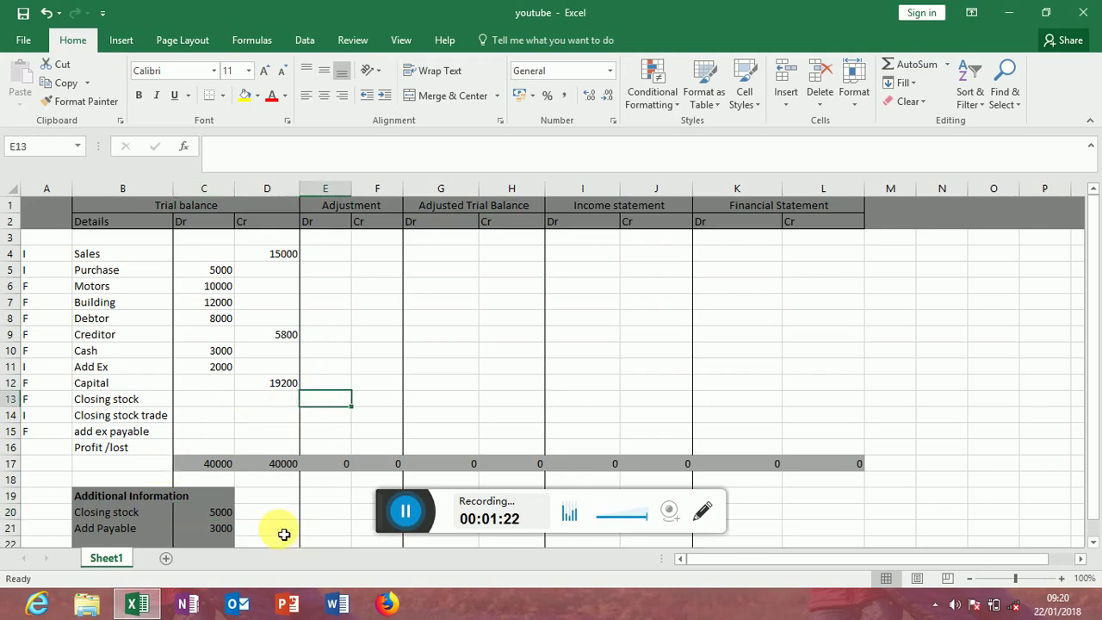
pyautogui.write('50')
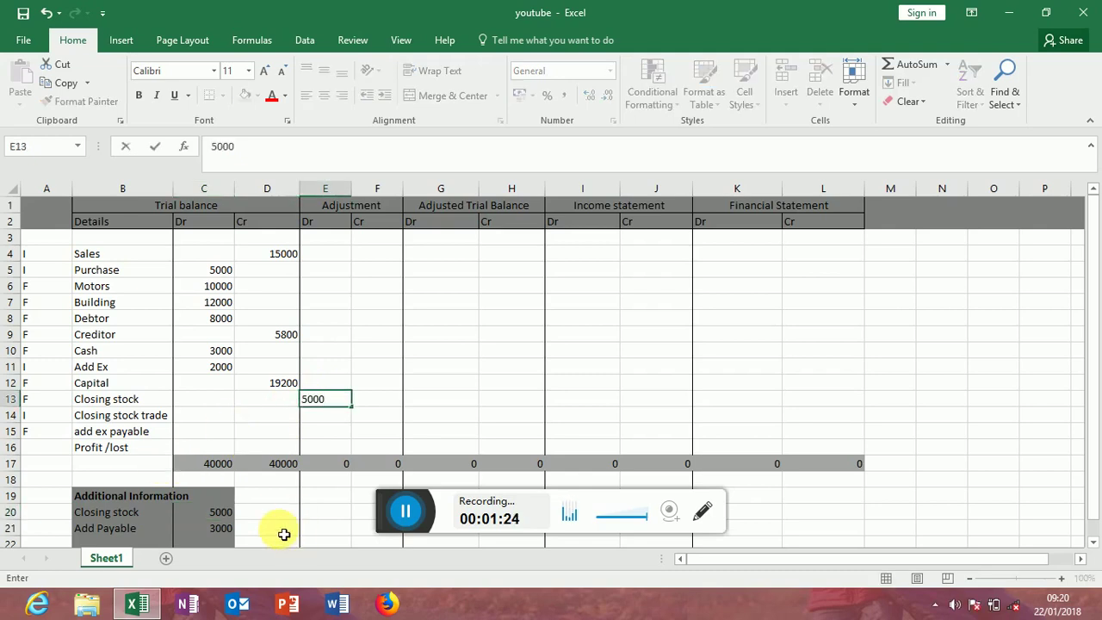
pyautogui.write('00')
pyautogui.press('Return')
# Step: Make F14 credit Closing stock trade with =TRANSPOSE(E13), showing 5000
pyautogui.click(385, 420)
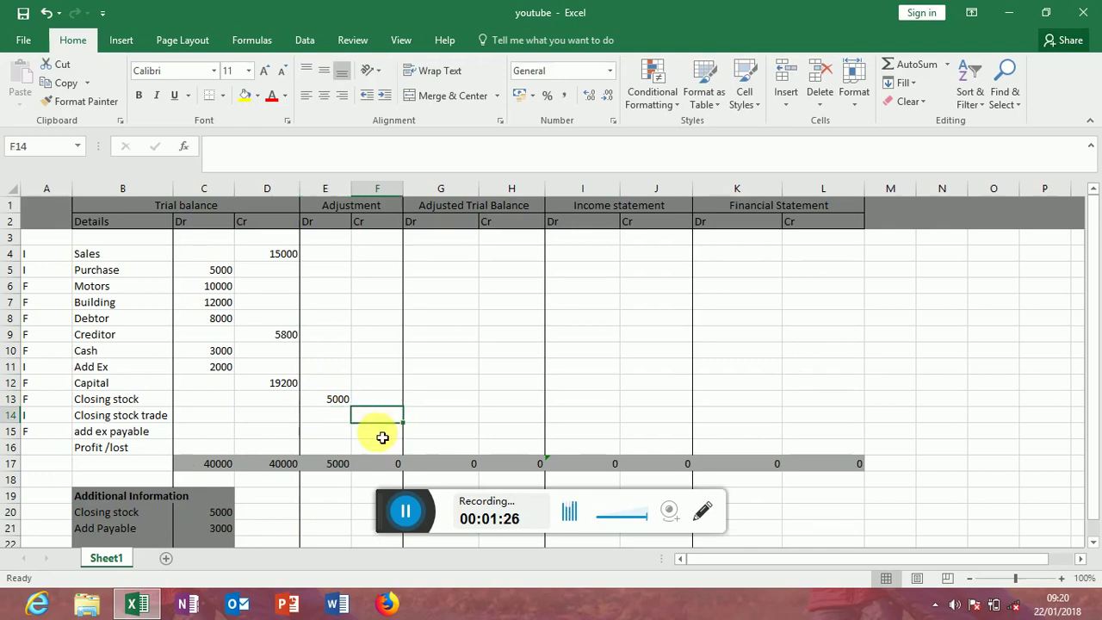
pyautogui.write('=')
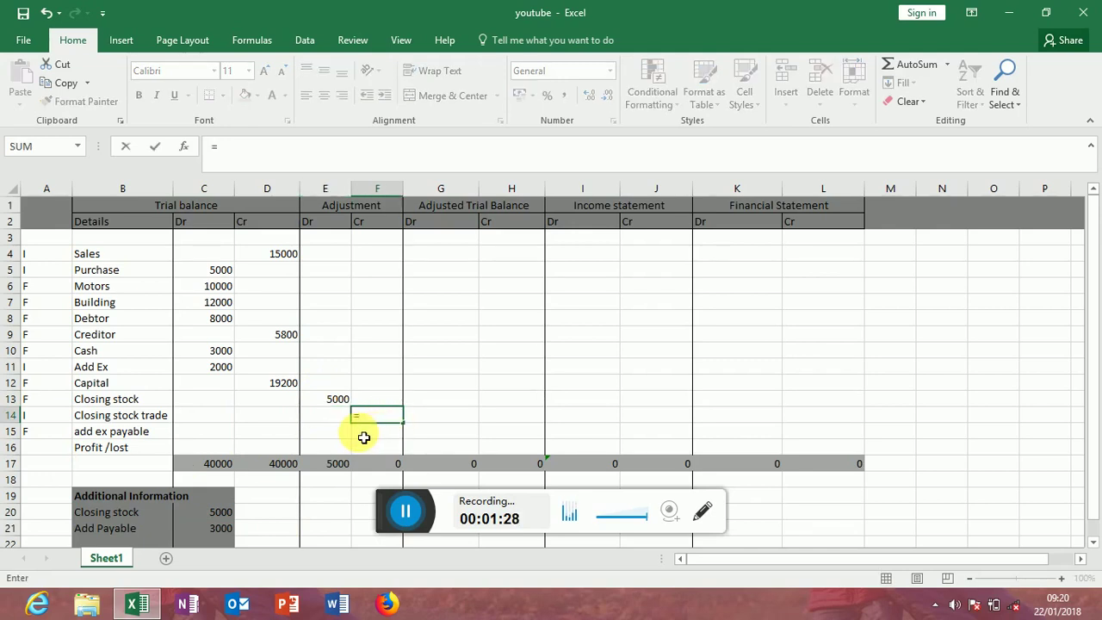
pyautogui.write('tr')
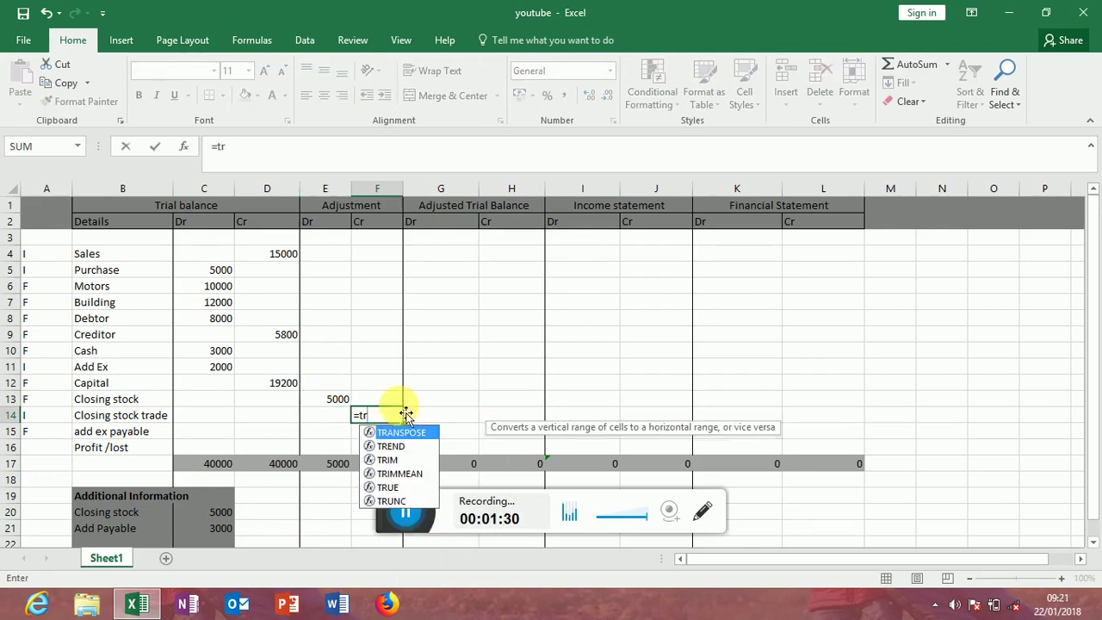
pyautogui.doubleClick(401, 432)
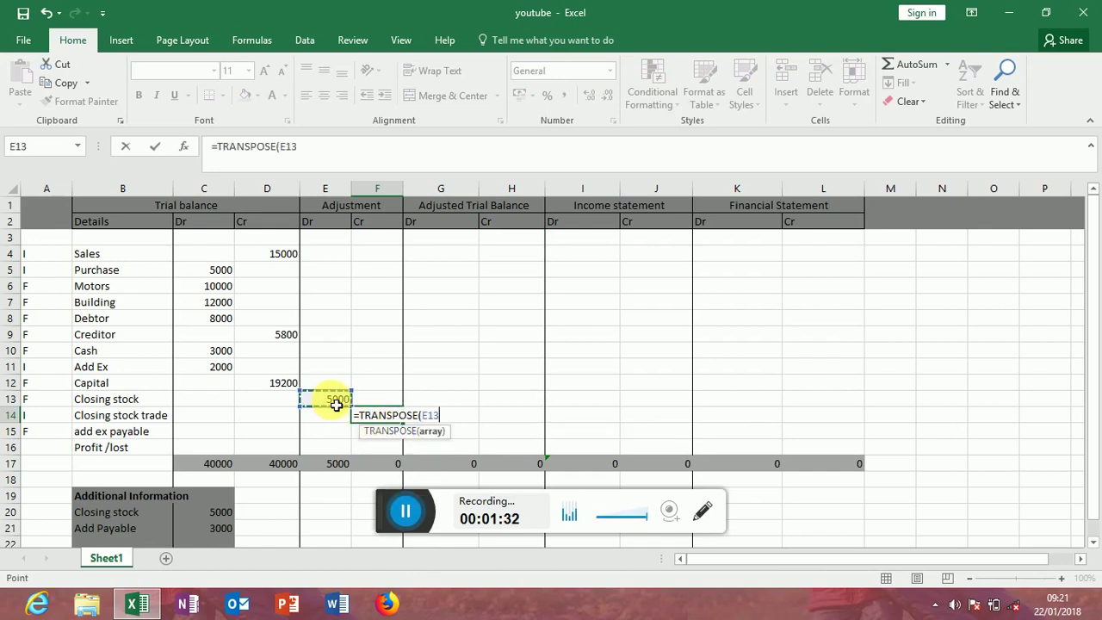
pyautogui.write(')')
pyautogui.press('Return')
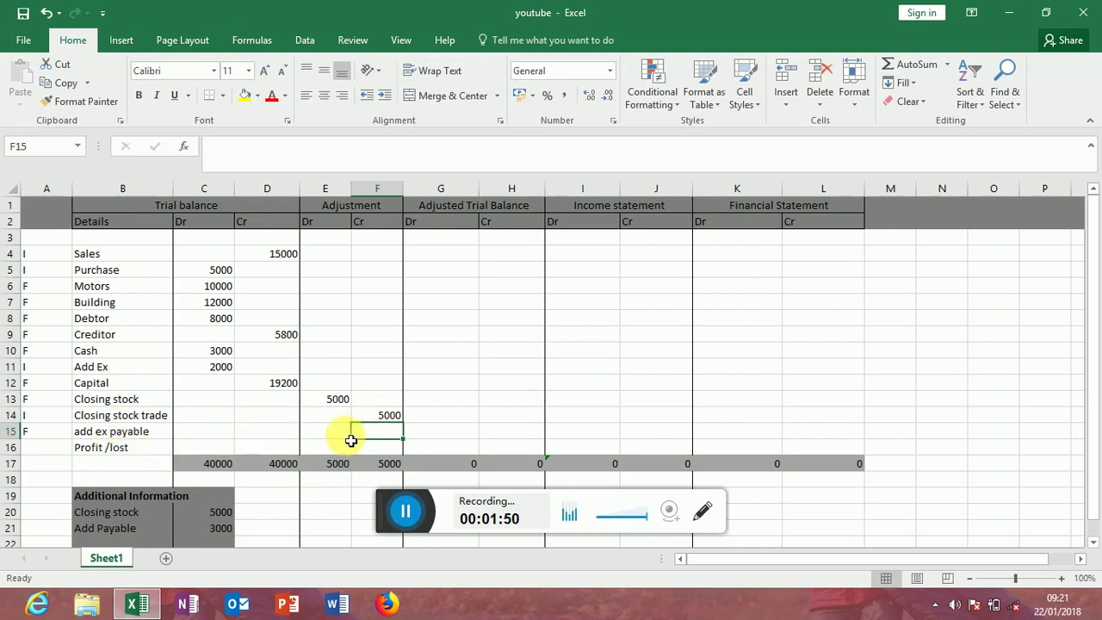
# Step: Enter the 3000 add ex payable credit and link E11's Add Ex debit to it with TRANSPOSE
pyautogui.write('3000')
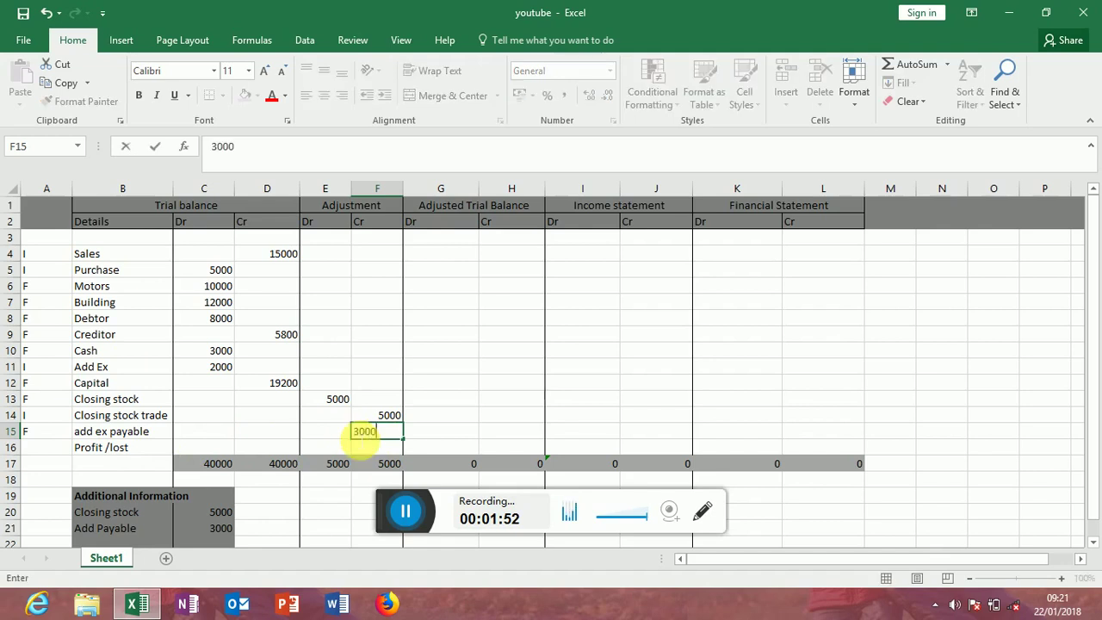
pyautogui.press('Return')
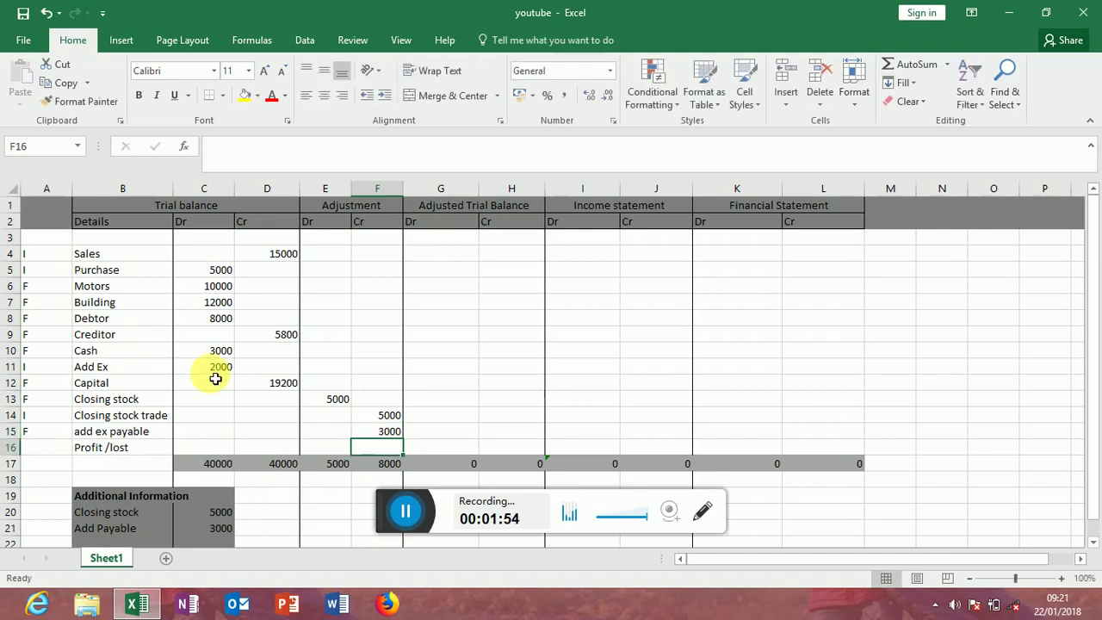
pyautogui.click(339, 370)
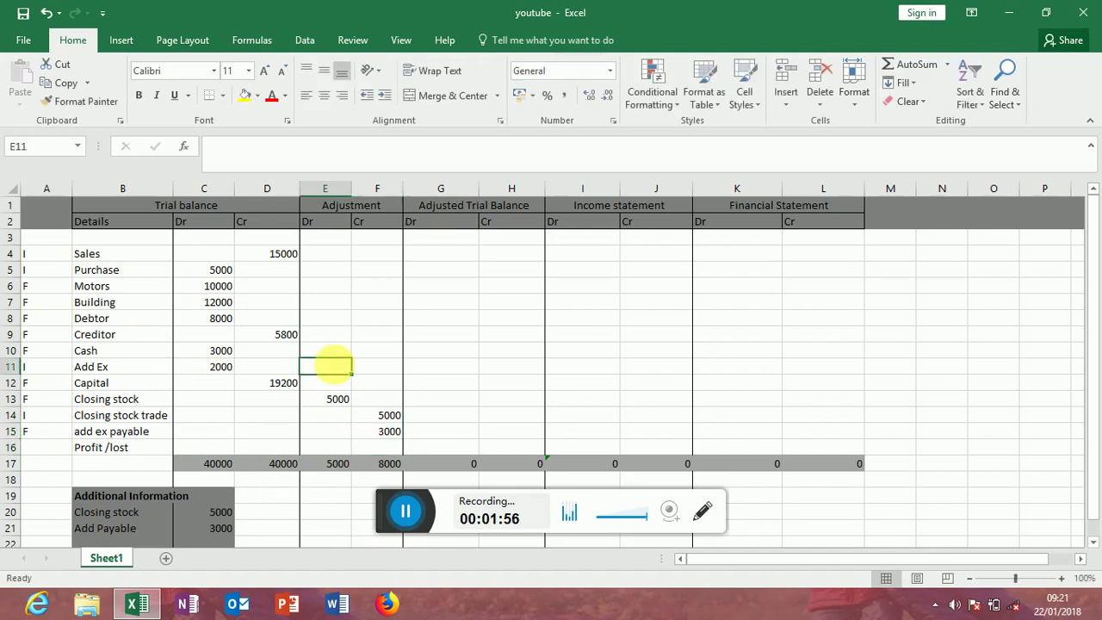
pyautogui.write('=tra')
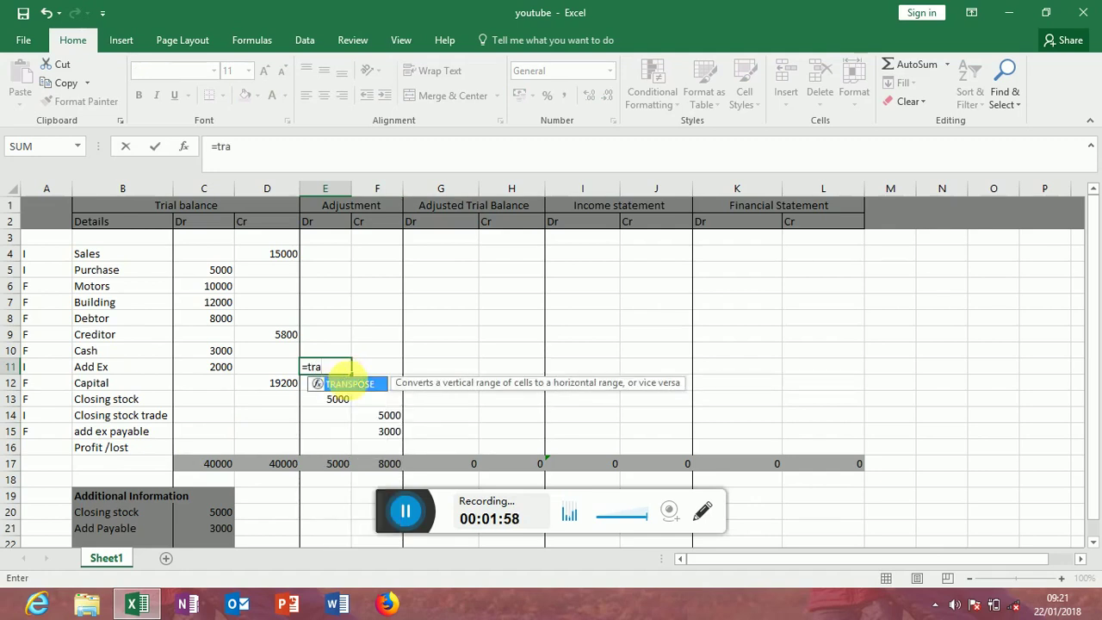
pyautogui.doubleClick(341, 387)
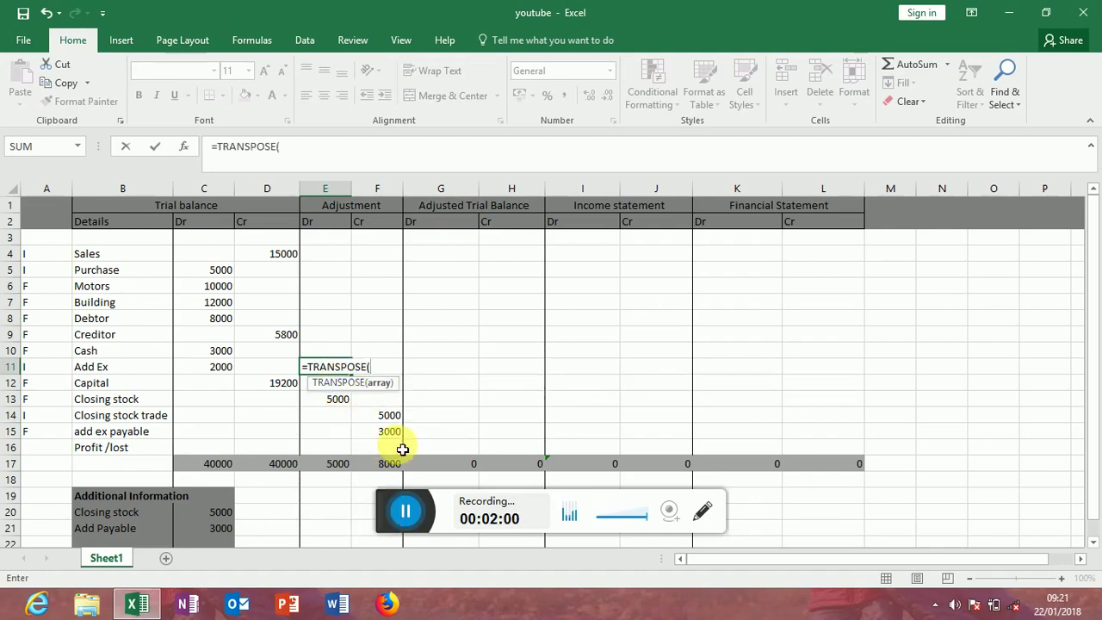
pyautogui.press('Return')
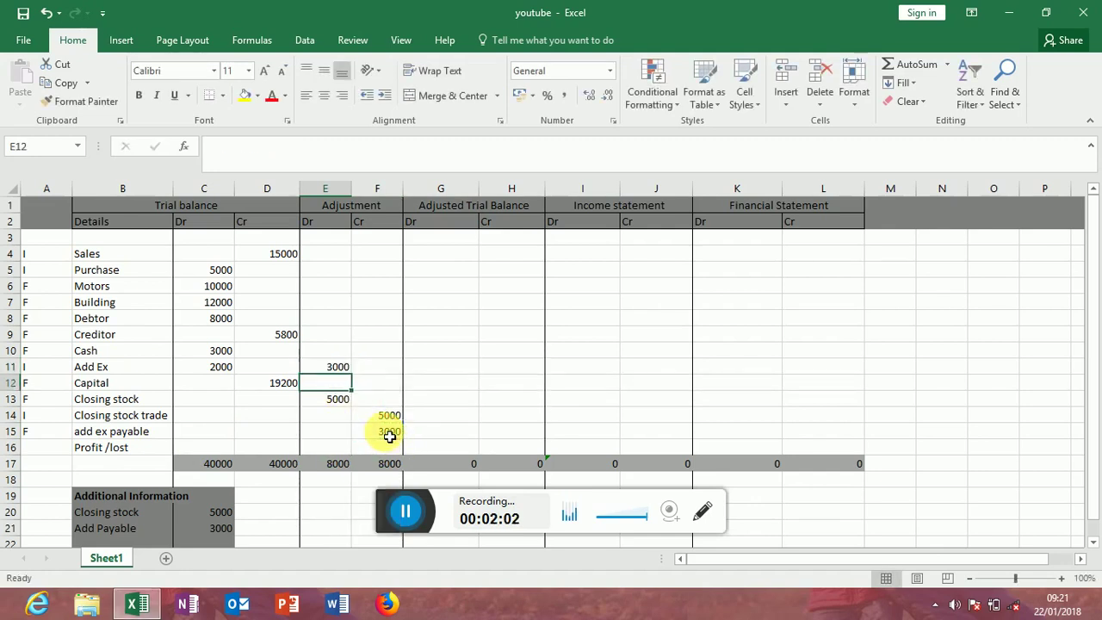
# Step: Verify both adjustment totals in E17 and F17 read 8000 and review the G17 total
pyautogui.moveTo(89, 499); pyautogui.dragTo(221, 529)
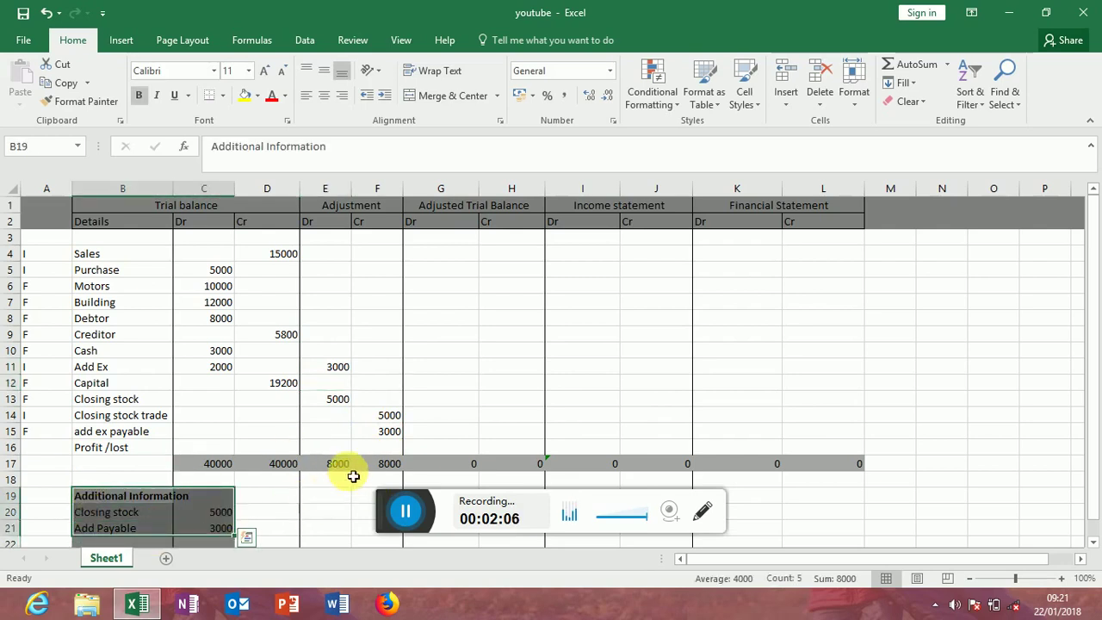
pyautogui.click(311, 466)
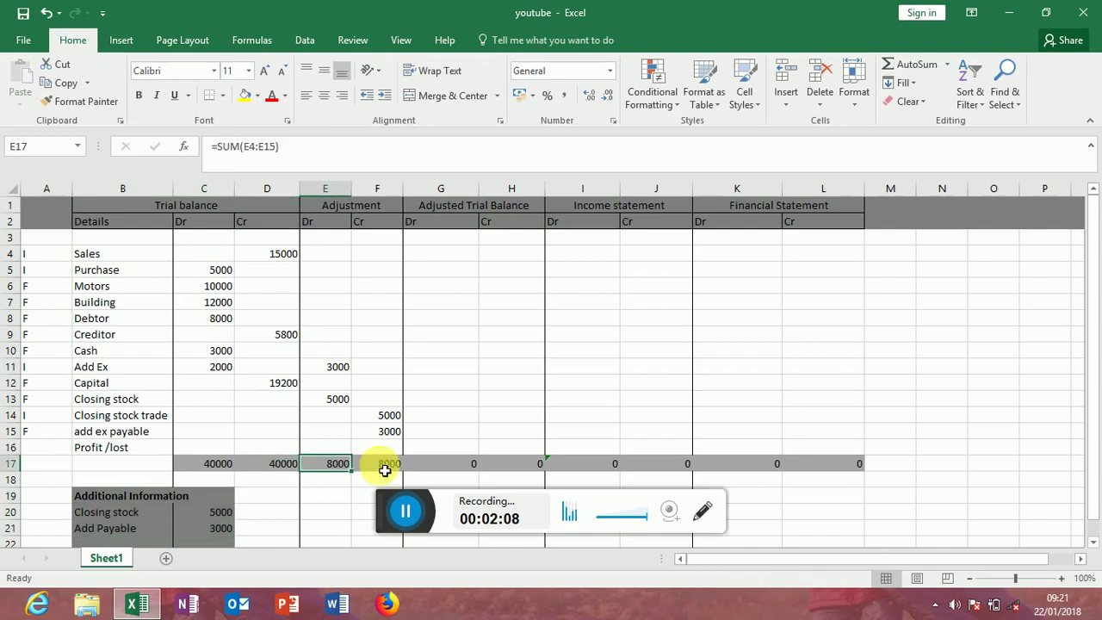
pyautogui.click(362, 467)
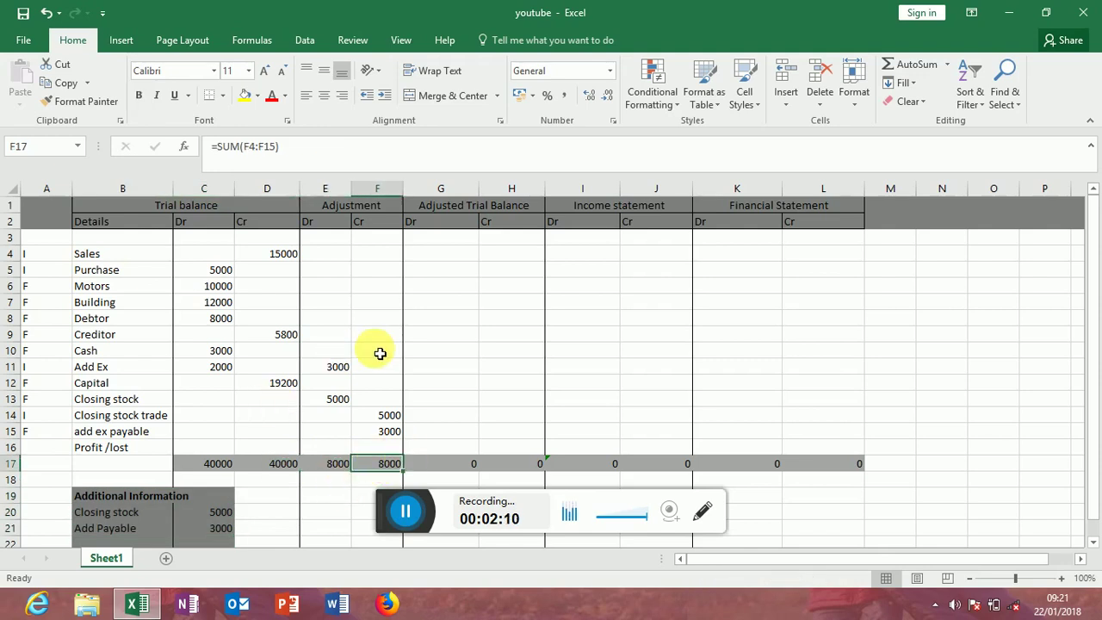
pyautogui.click(456, 463)
pyautogui.click(450, 239)
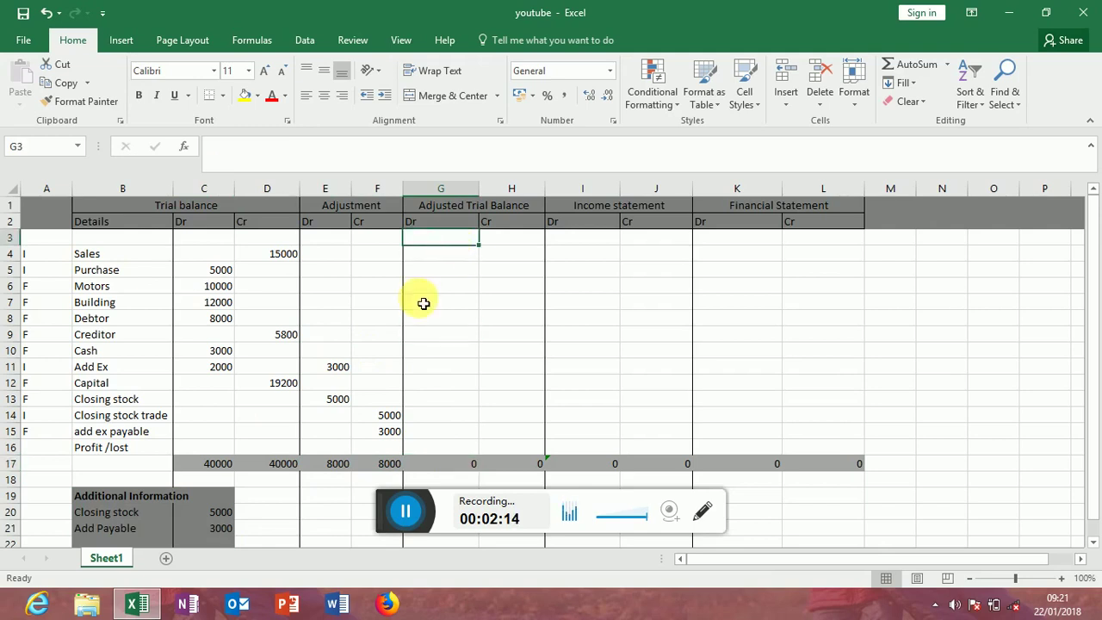
pyautogui.click(469, 256)
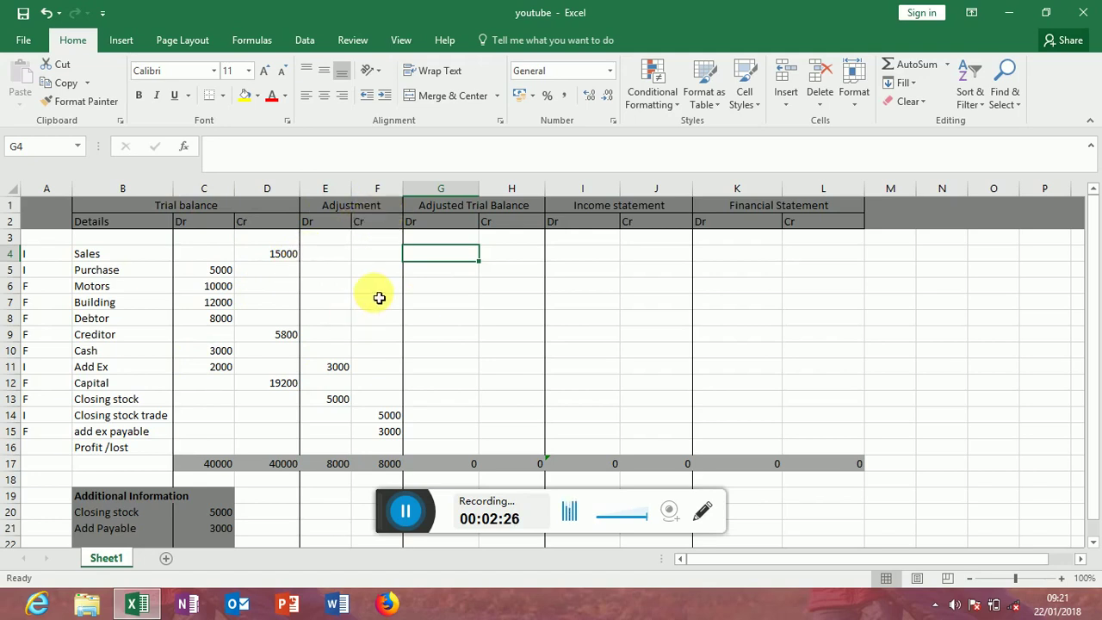
pyautogui.click(199, 221)
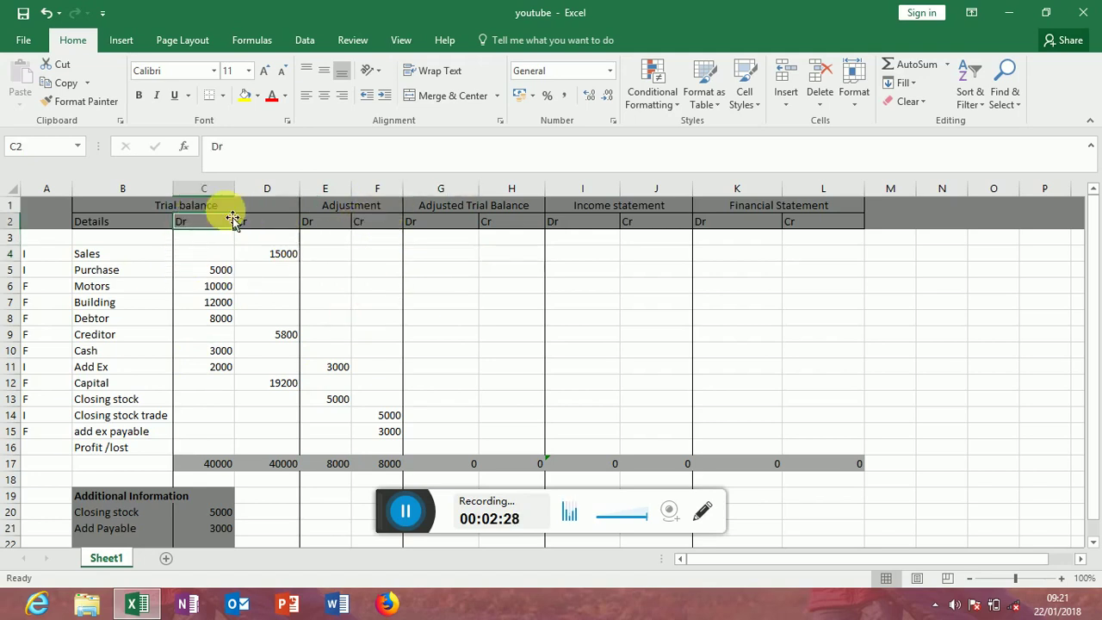
pyautogui.click(204, 188)
pyautogui.click(338, 187)
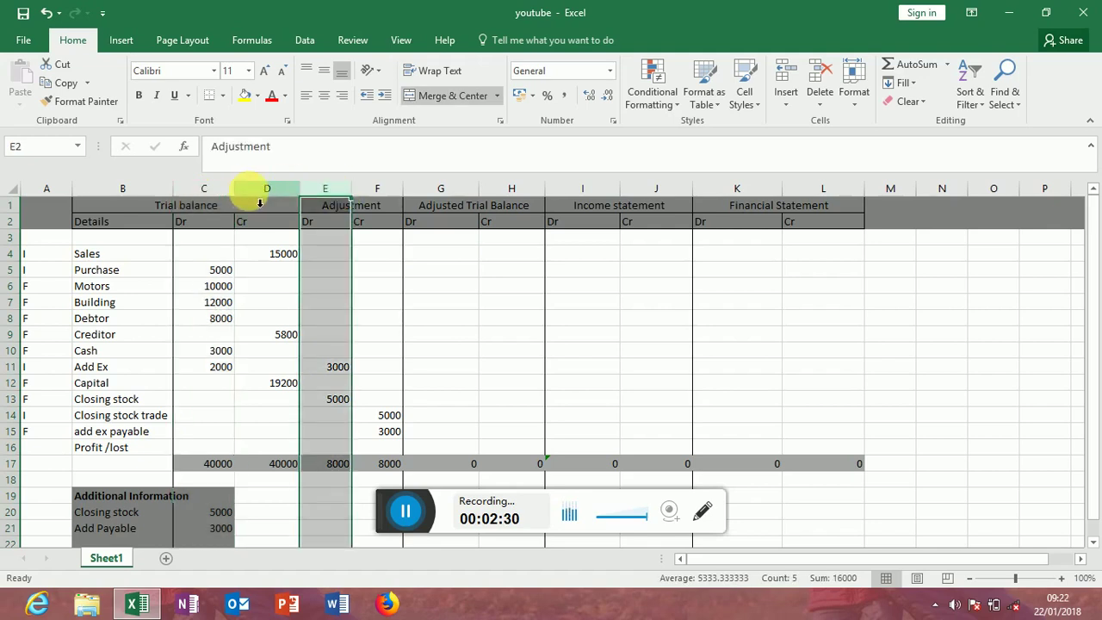
pyautogui.click(291, 188)
pyautogui.click(363, 189)
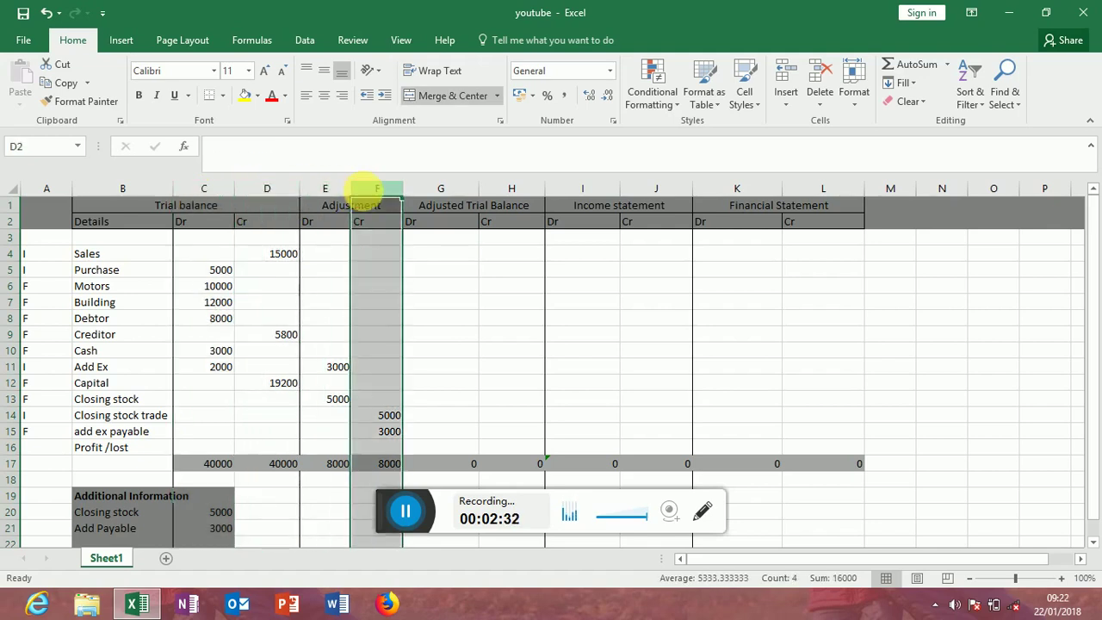
pyautogui.click(421, 241)
pyautogui.click(208, 204)
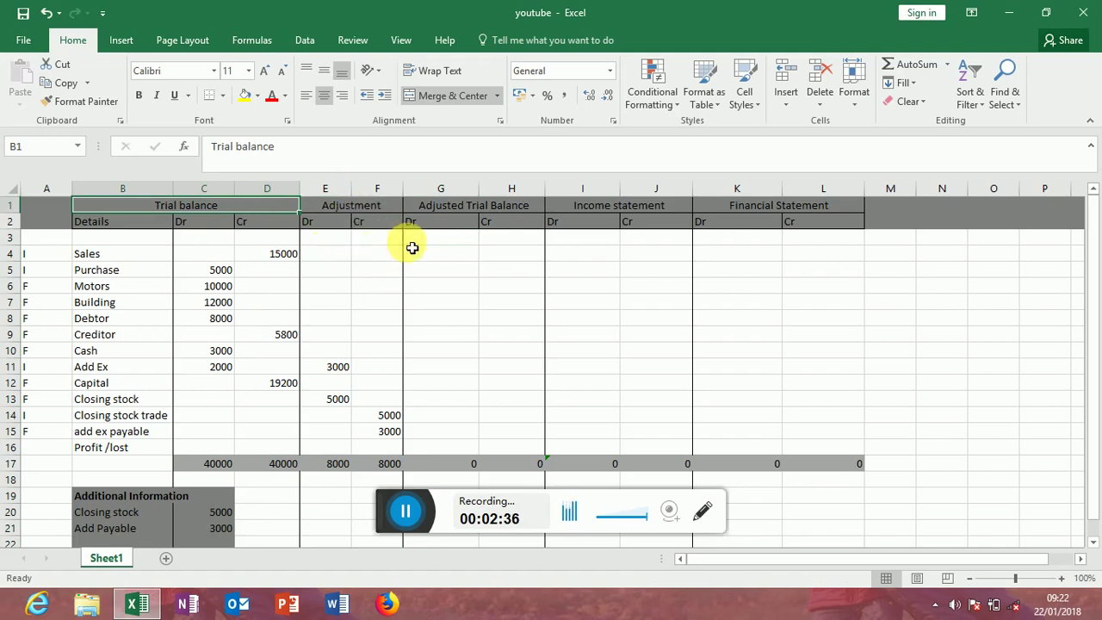
pyautogui.click(456, 254)
pyautogui.click(449, 239)
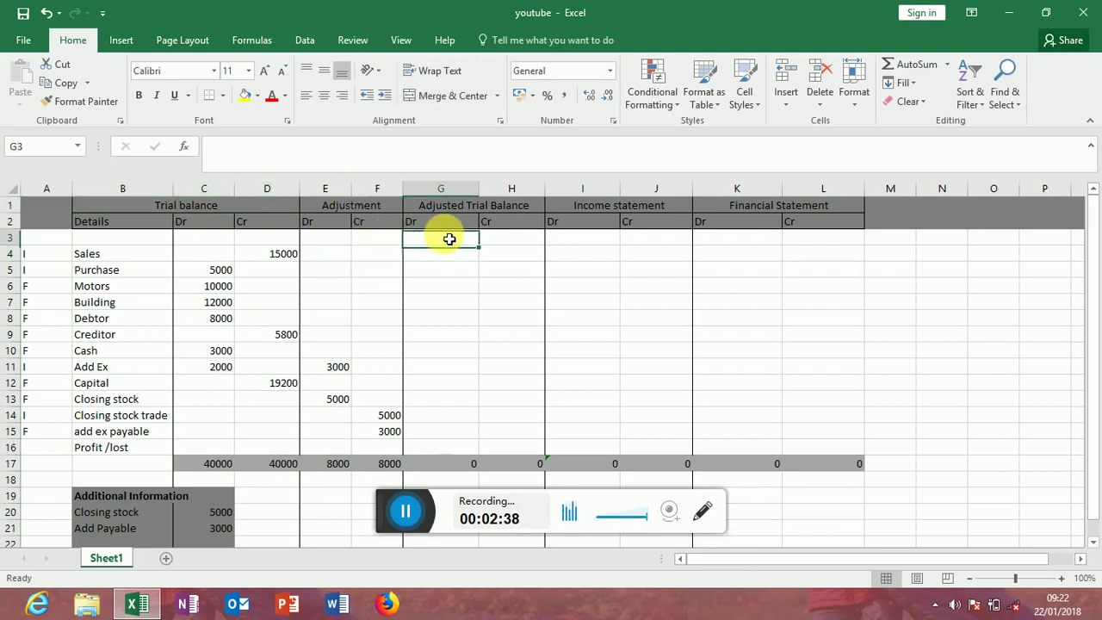
pyautogui.click(518, 245)
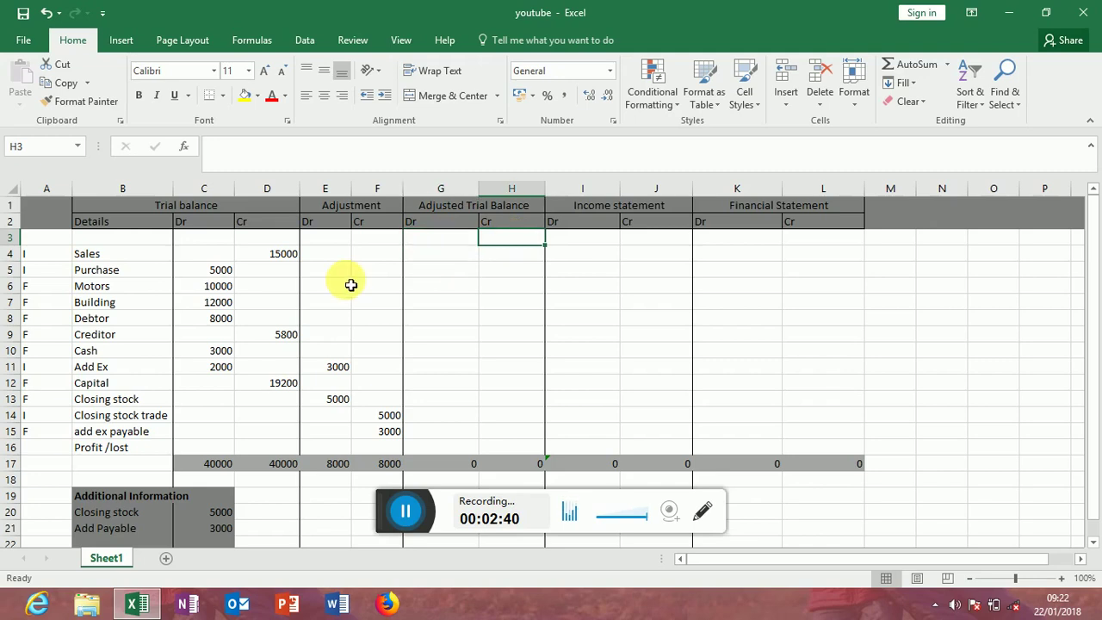
pyautogui.click(448, 255)
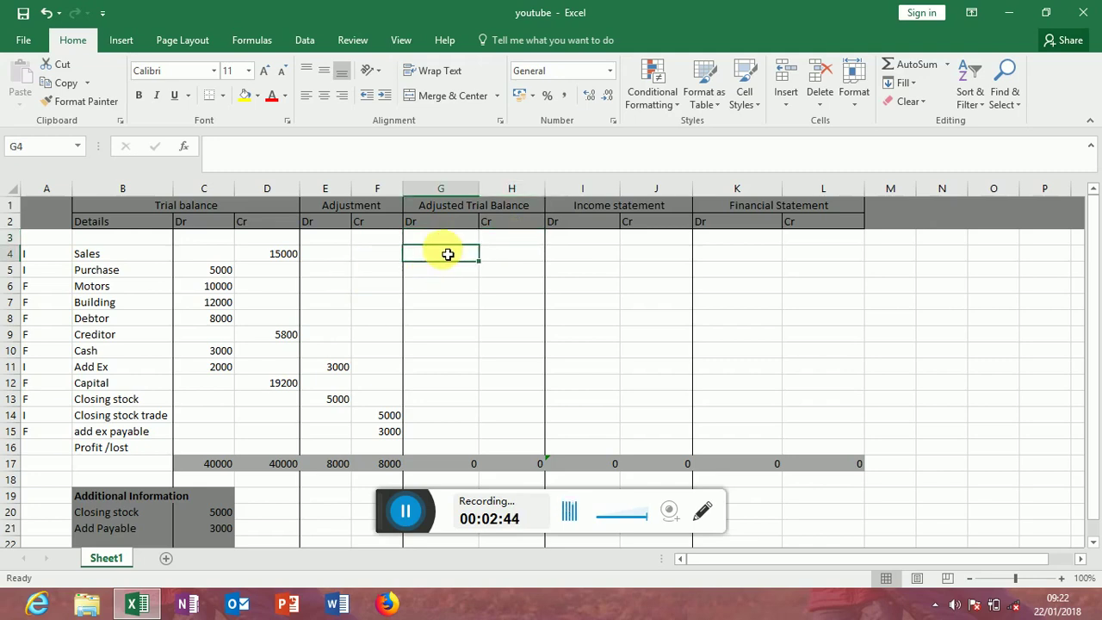
# Step: Start G4's IF formula with the Sales net debit SUM(C4,E4)-SUM(D4,F4)
pyautogui.write('=if')
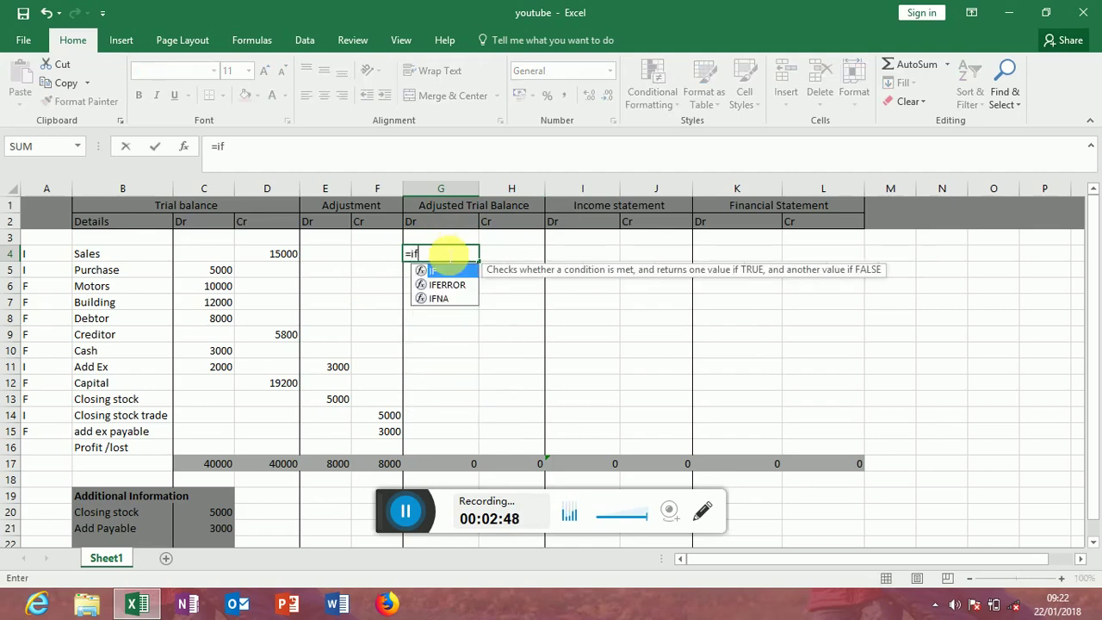
pyautogui.write('(')
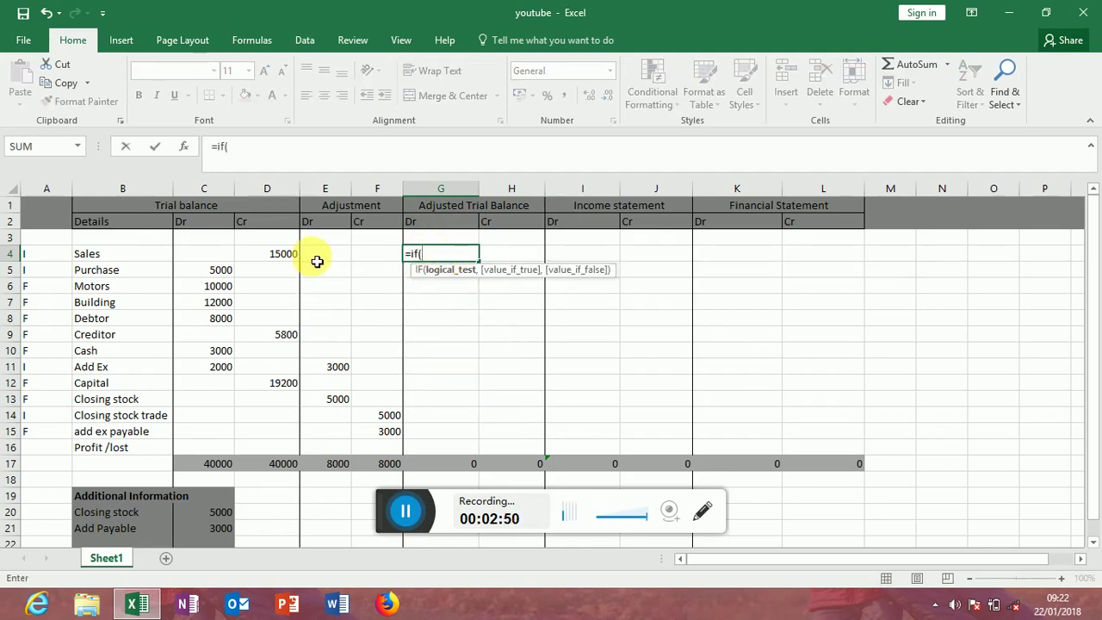
pyautogui.write('sum')
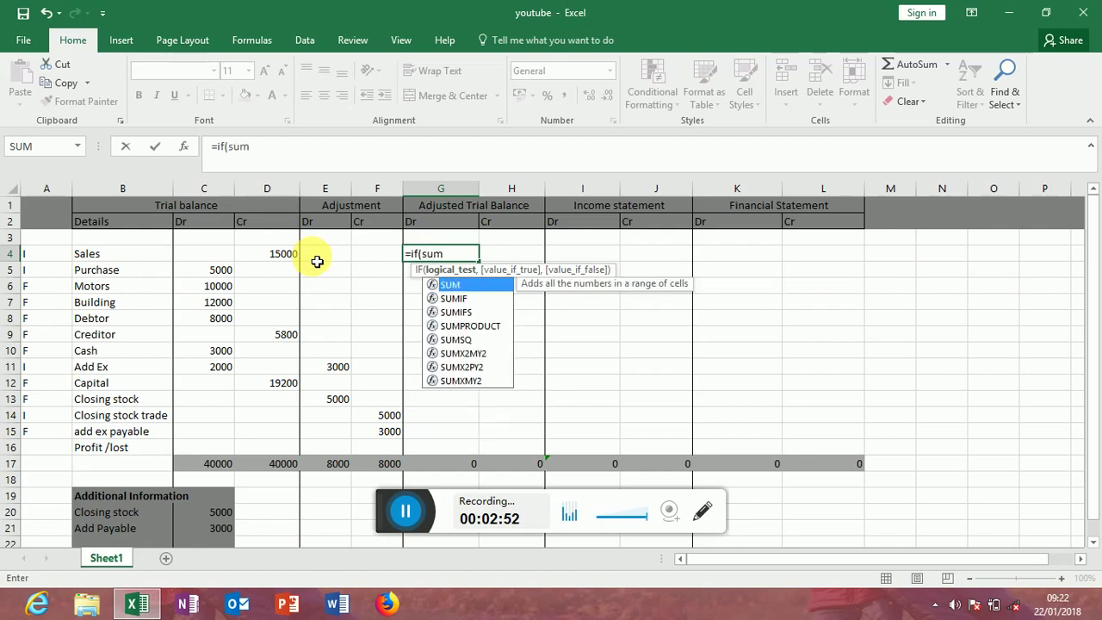
pyautogui.write('(')
pyautogui.click(214, 258)
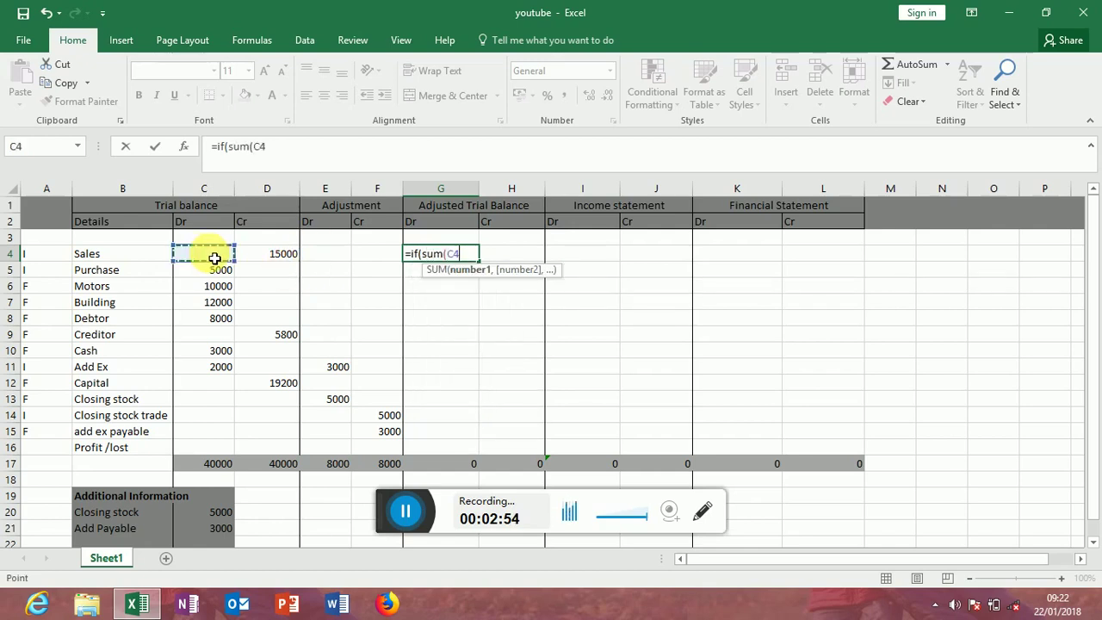
pyautogui.write(',')
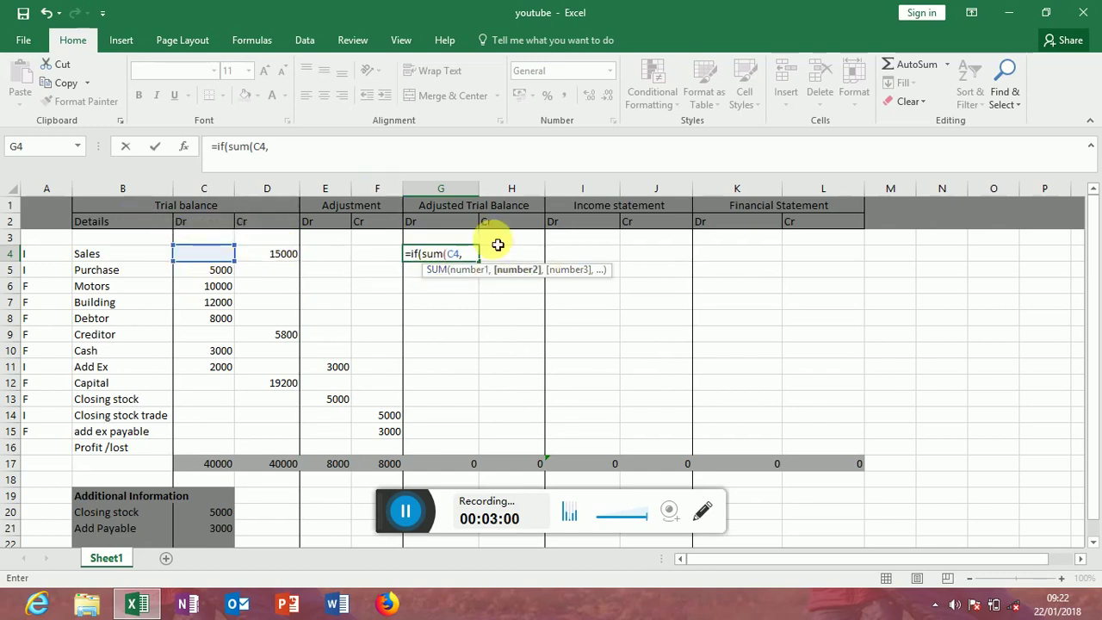
pyautogui.click(343, 255)
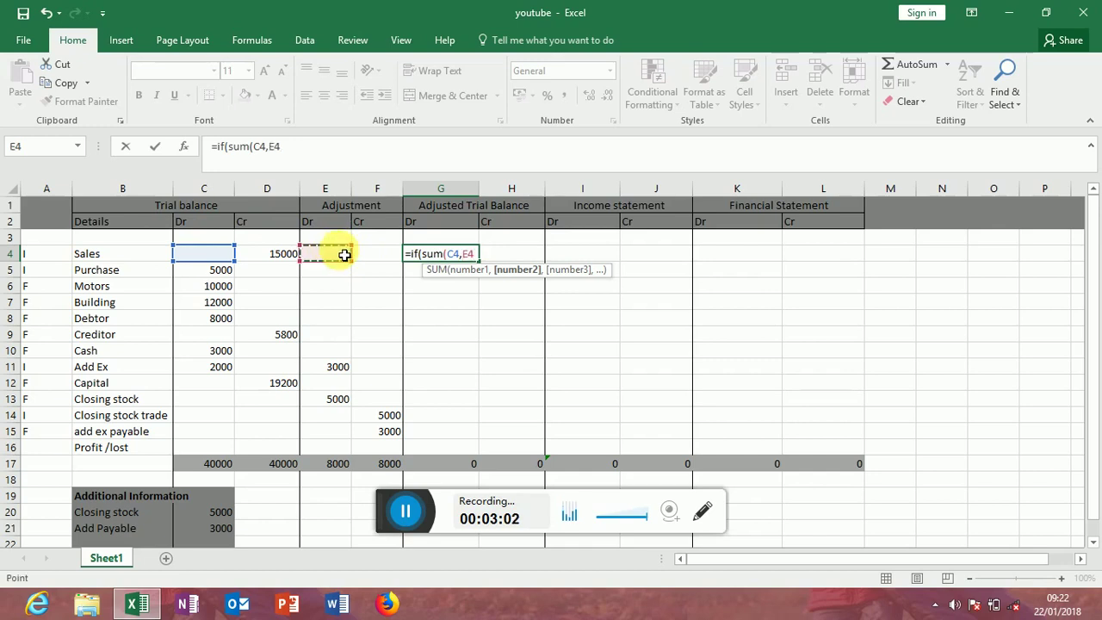
pyautogui.write(')')
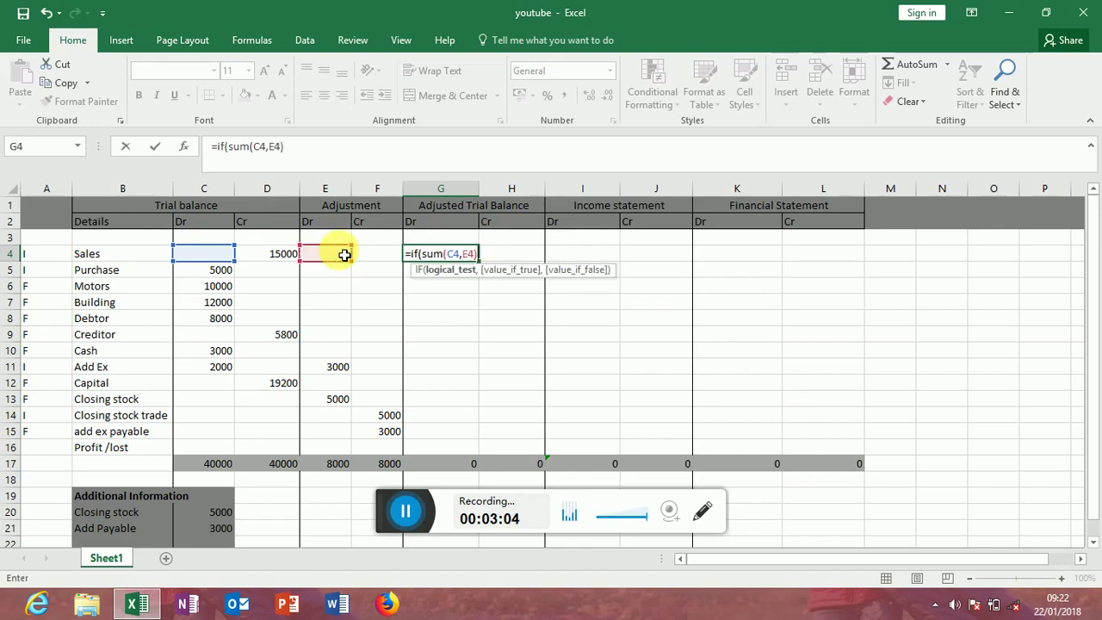
pyautogui.write('-sum(D4')
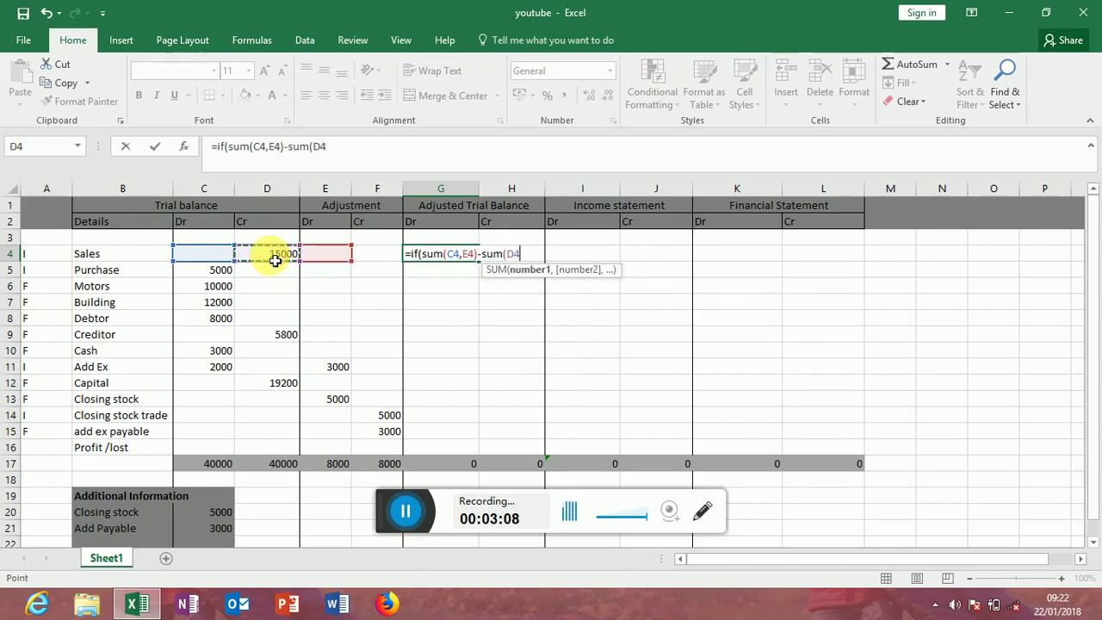
pyautogui.write(',')
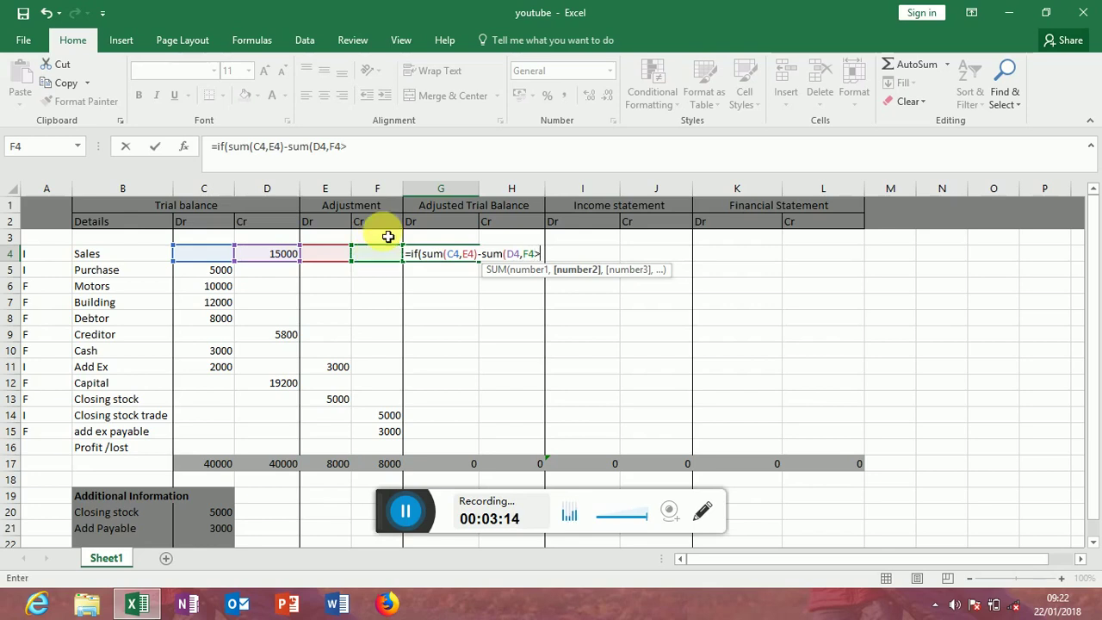
# Step: Complete the condition by testing it is greater than SUM(D4,F4)-SUM(C4,E4)
pyautogui.write(')')
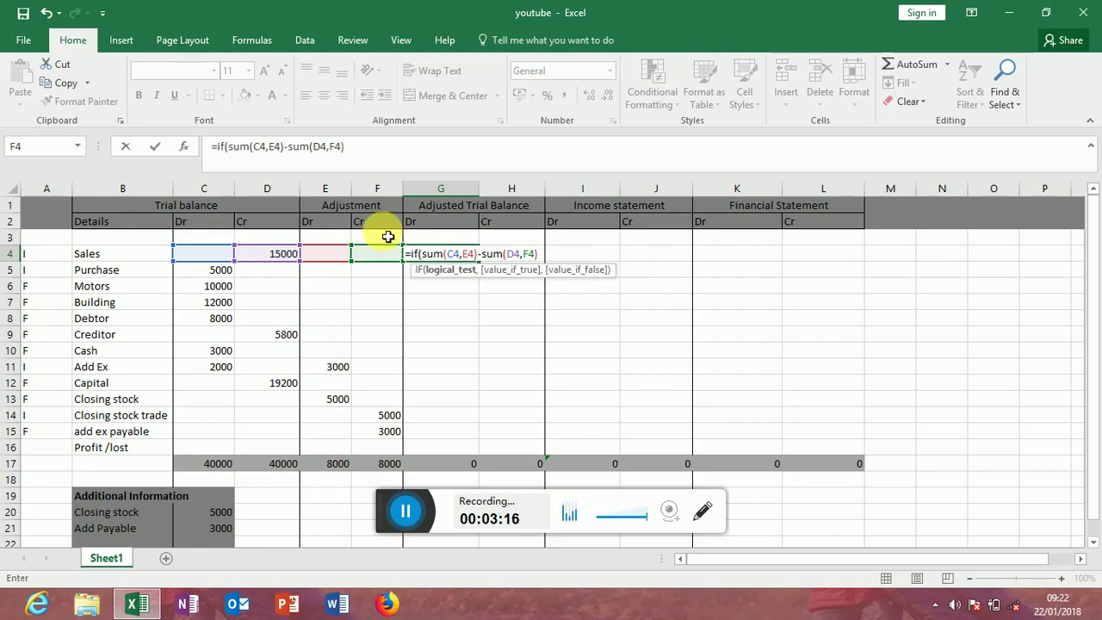
pyautogui.write('>')
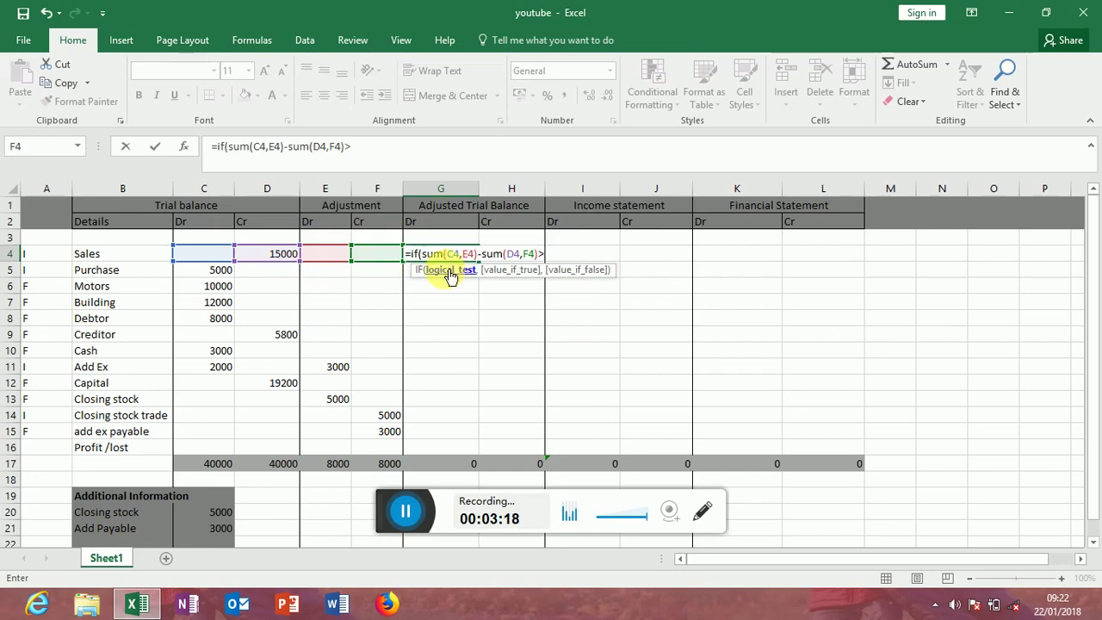
pyautogui.write('sumj')
pyautogui.press('BackSpace')
pyautogui.write('(')
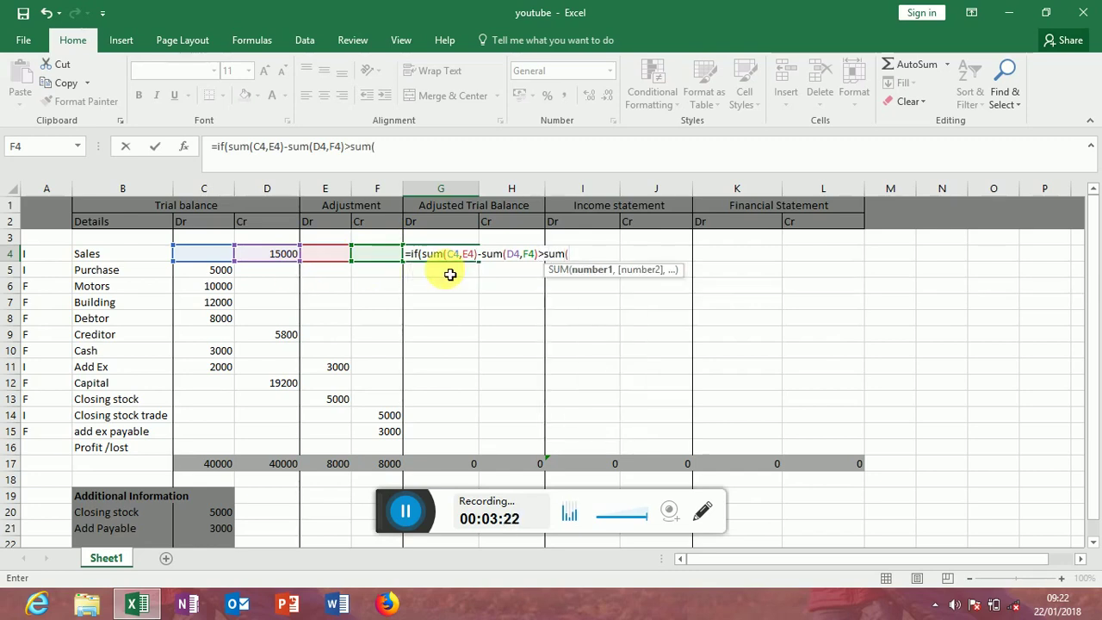
pyautogui.click(276, 258)
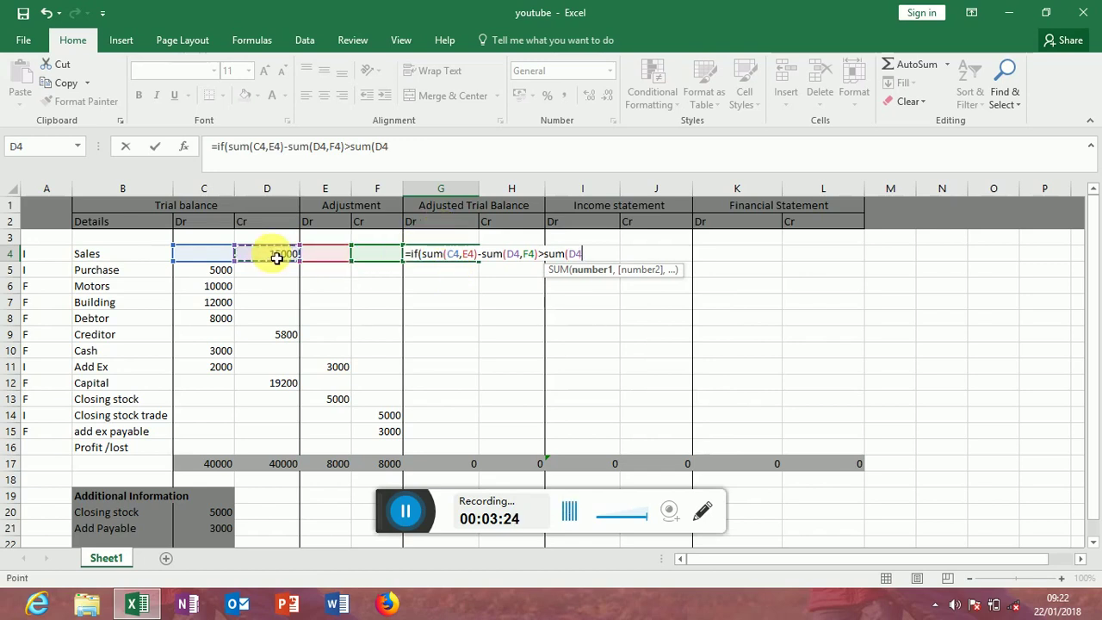
pyautogui.write(',')
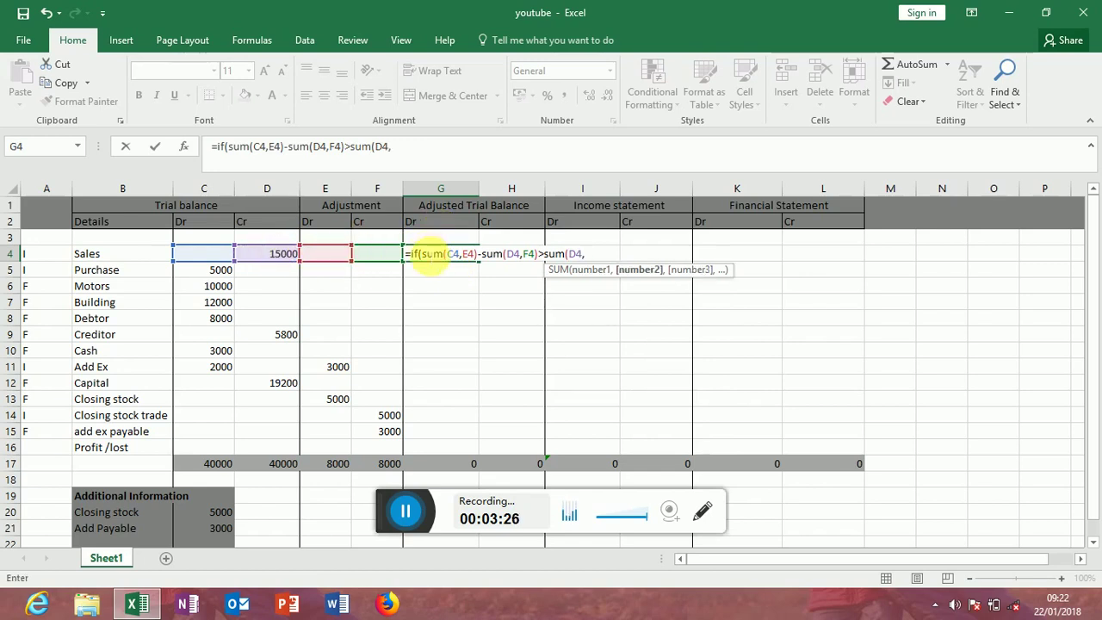
pyautogui.click(383, 259)
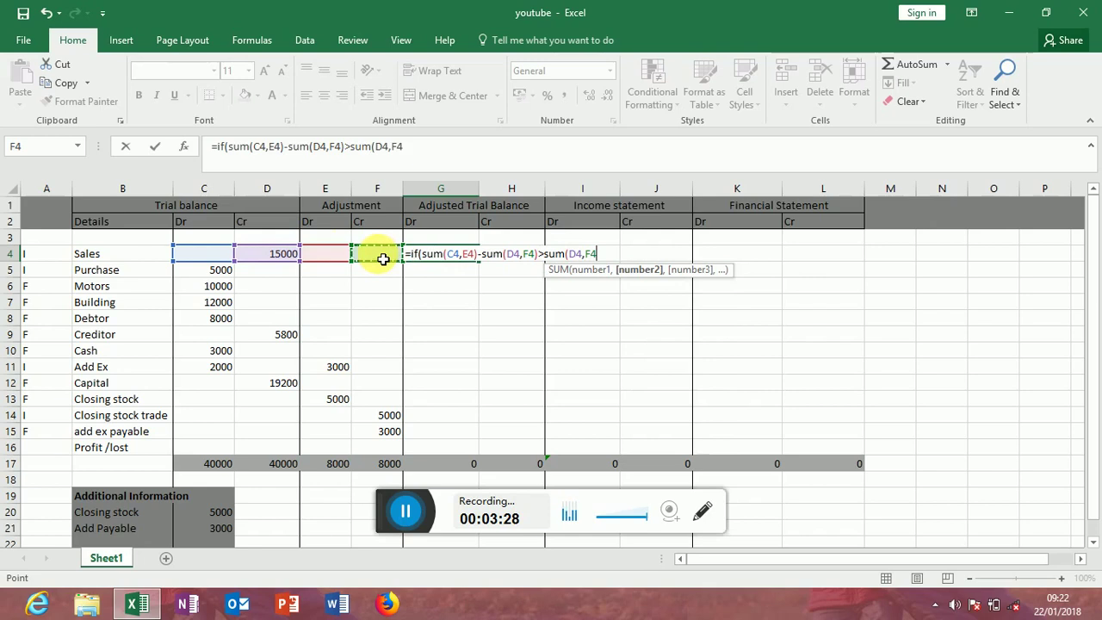
pyautogui.write('-sum(')
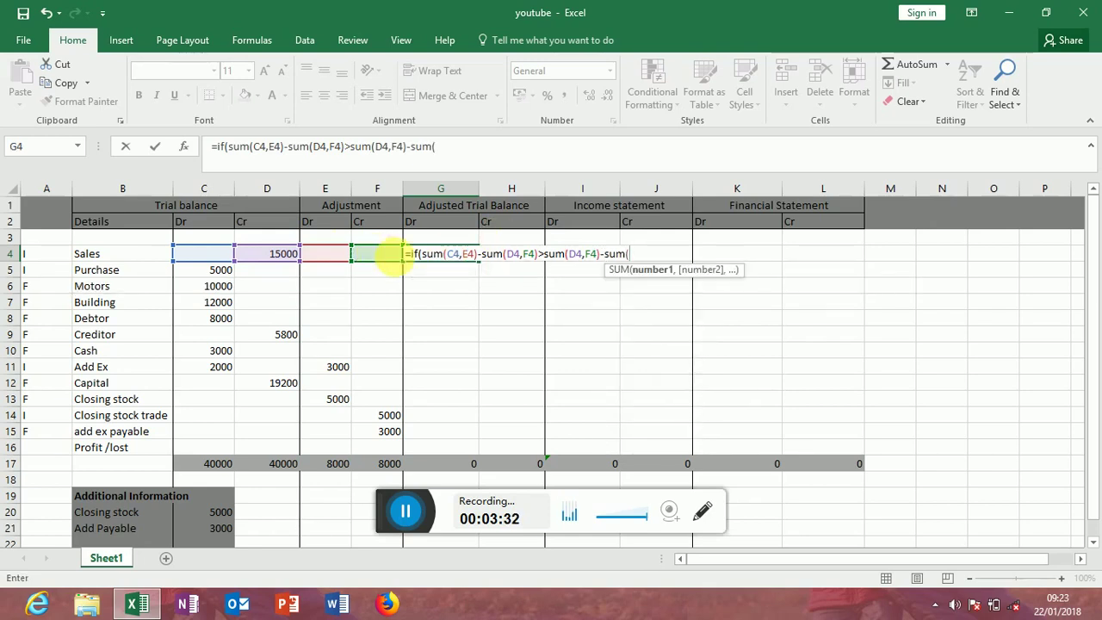
pyautogui.click(204, 258)
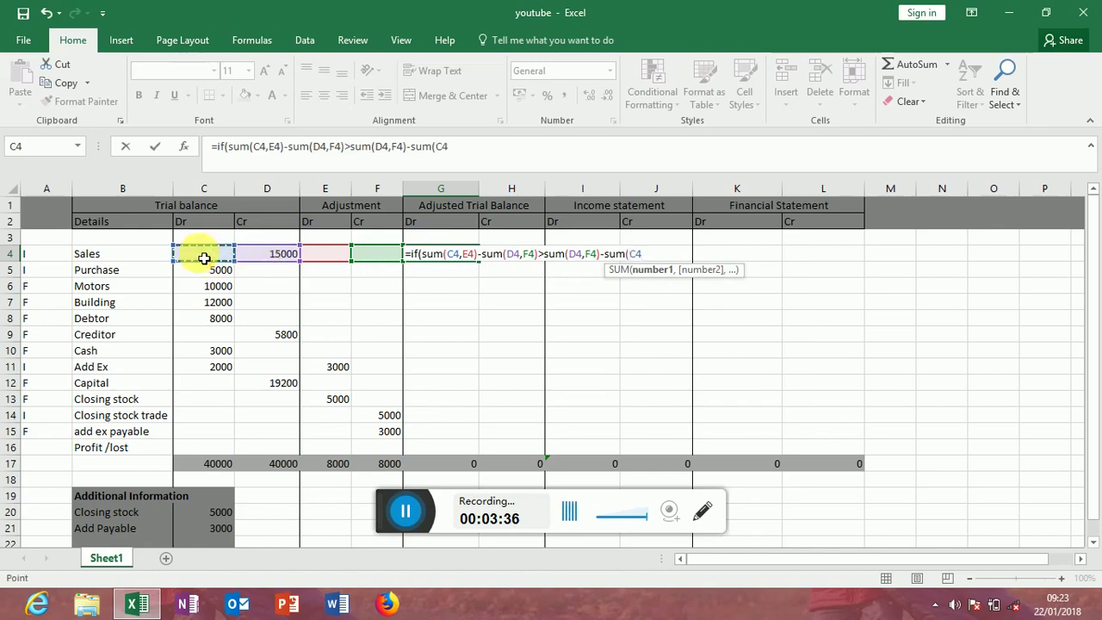
pyautogui.write(',')
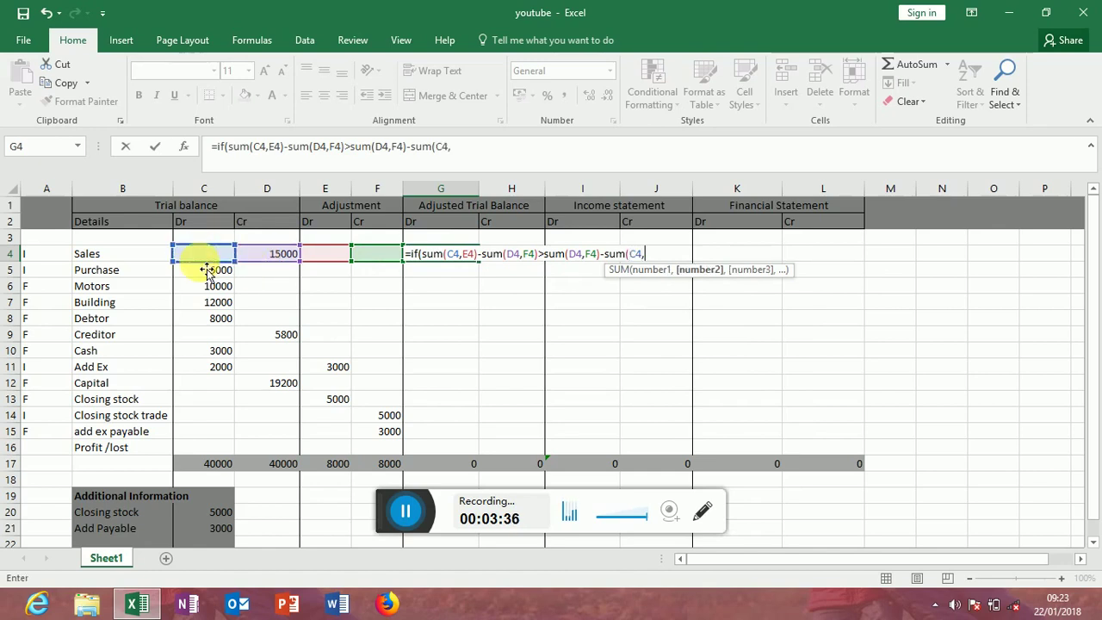
pyautogui.click(337, 258)
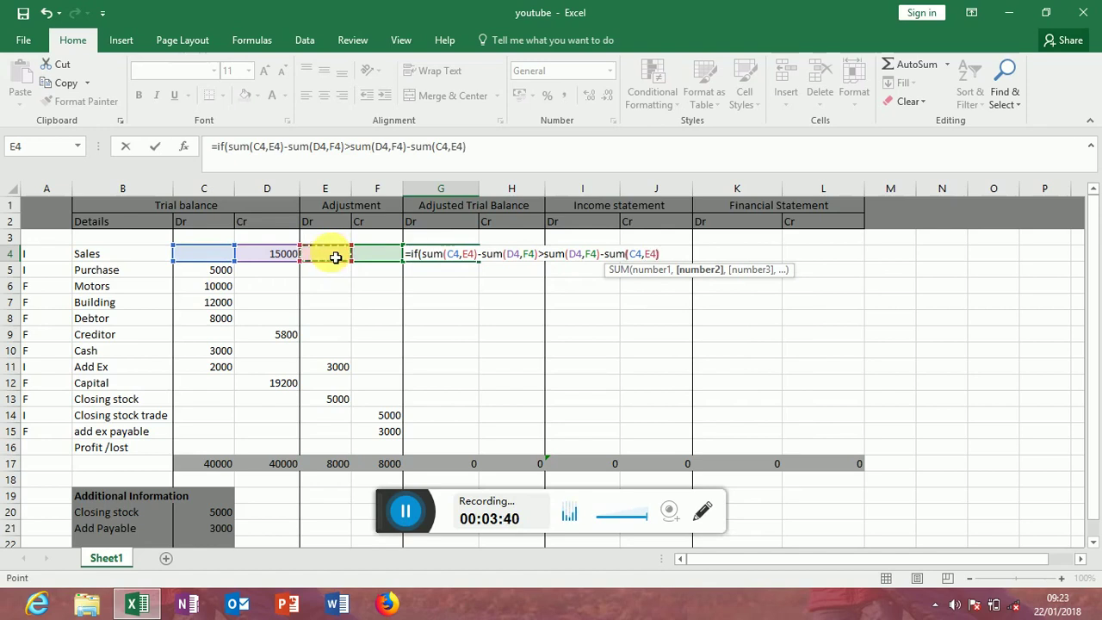
pyautogui.write('),')
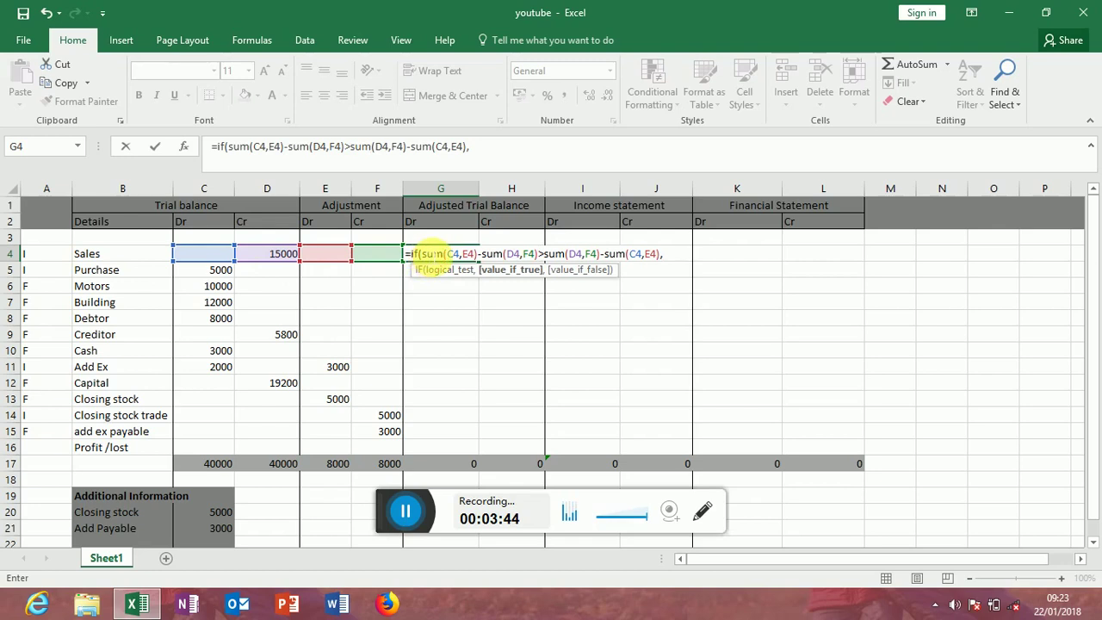
# Step: Use SUM(C4,E4)-SUM(D4,F4) as G4's true result, blank otherwise, and commit the formula
pyautogui.moveTo(424, 254); pyautogui.dragTo(544, 253)
pyautogui.hotkey('ctrl', 'c')
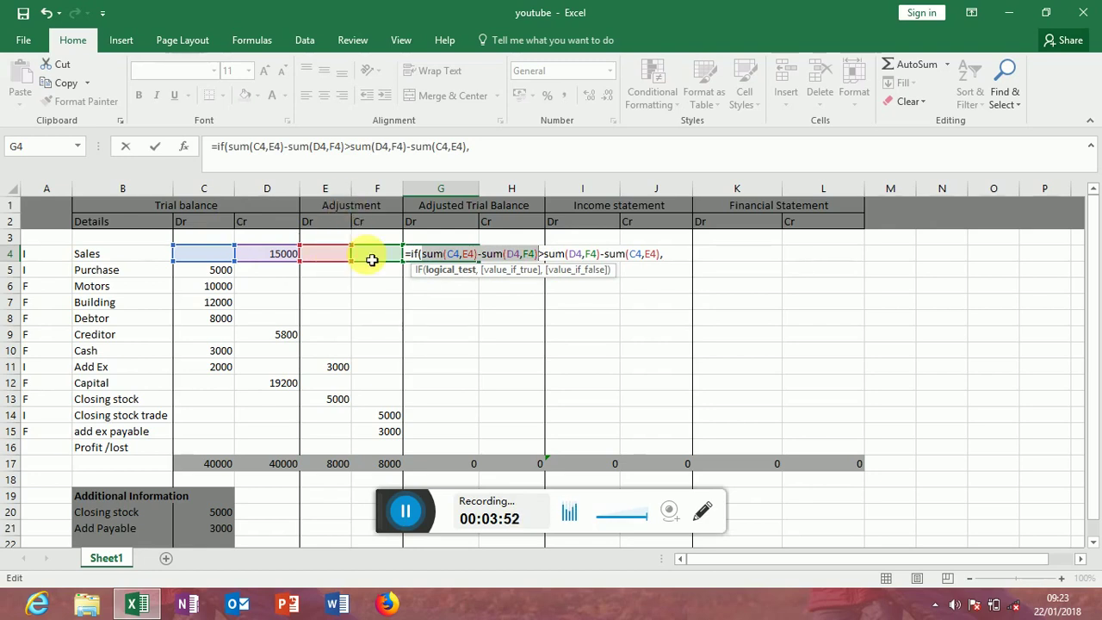
pyautogui.click(680, 262)
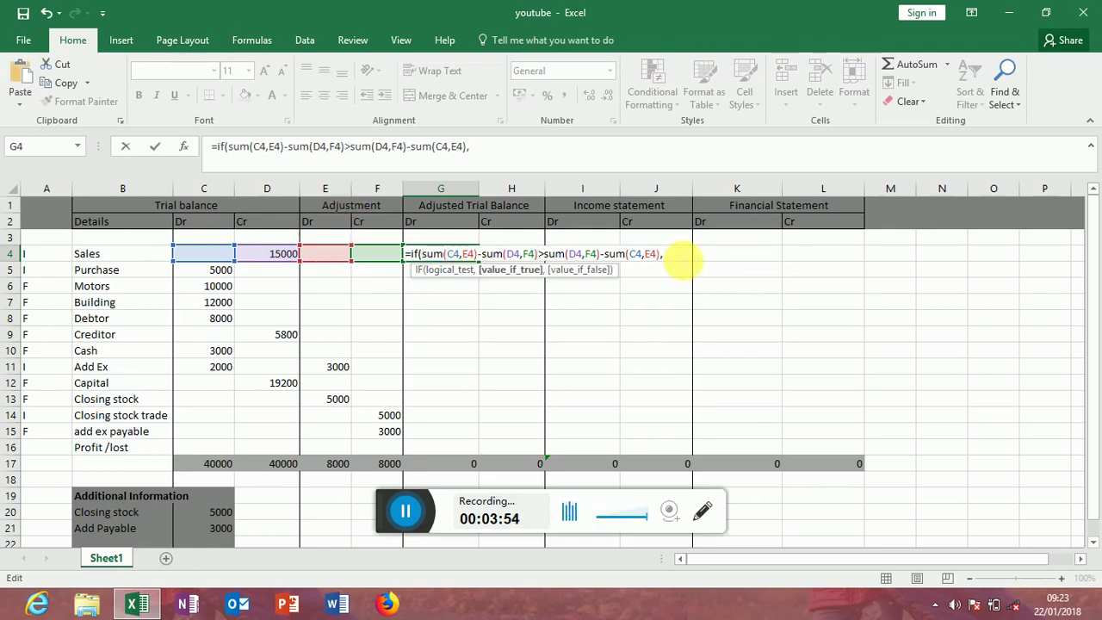
pyautogui.hotkey('ctrl', 'v')
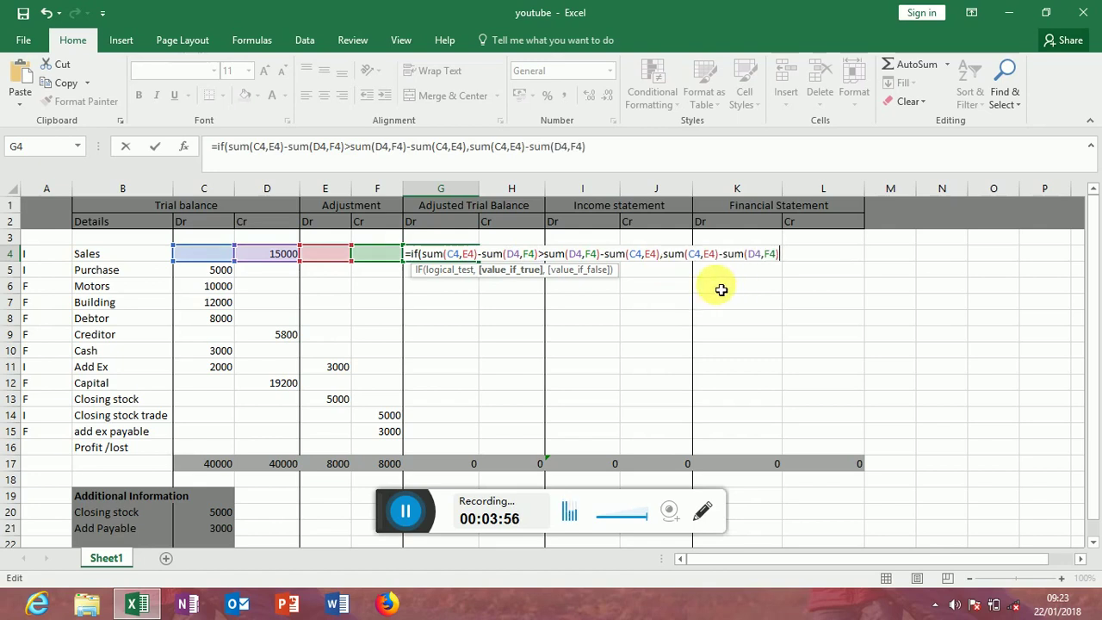
pyautogui.write(',')
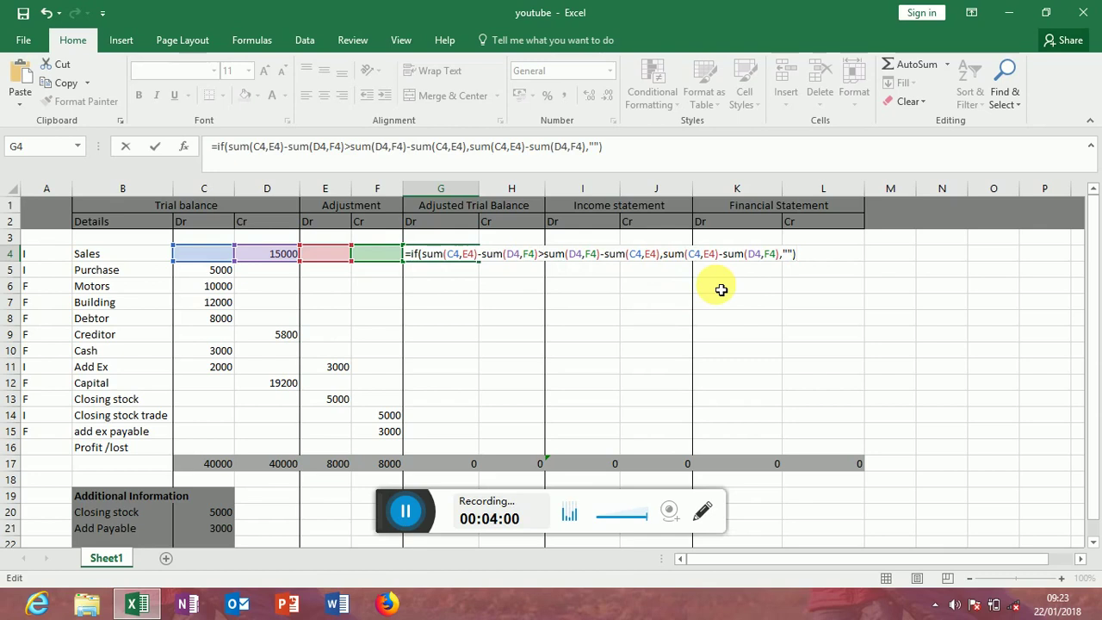
pyautogui.press('Return')
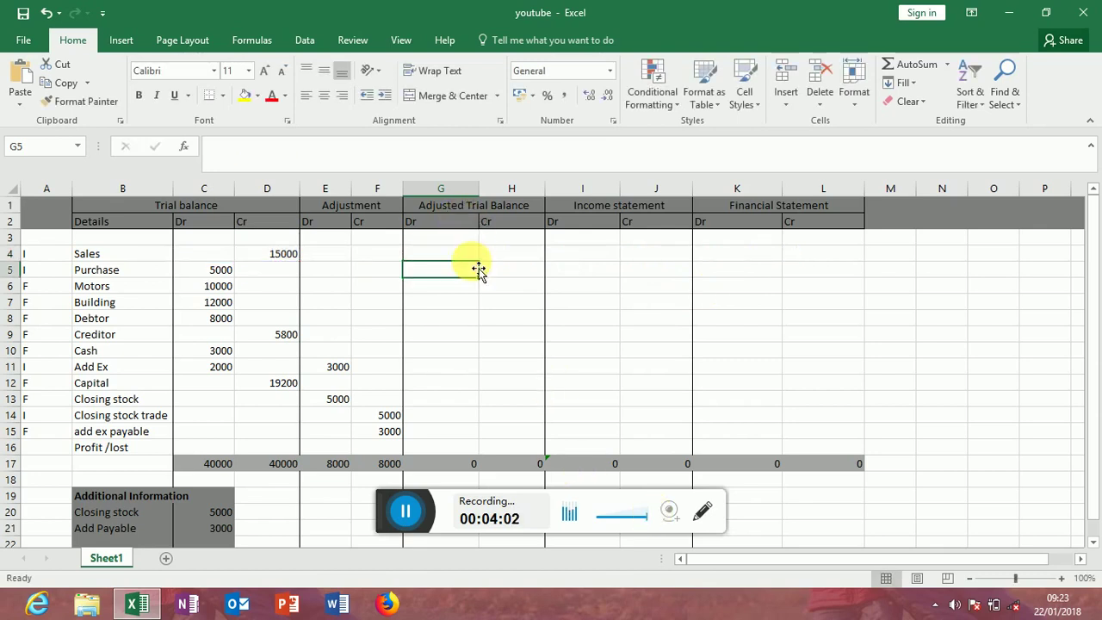
pyautogui.press('Up')
# Step: Fill G4's formula down to G15 for a 48000 debit total and check columns D, F and E
pyautogui.moveTo(485, 268); pyautogui.dragTo(483, 441)
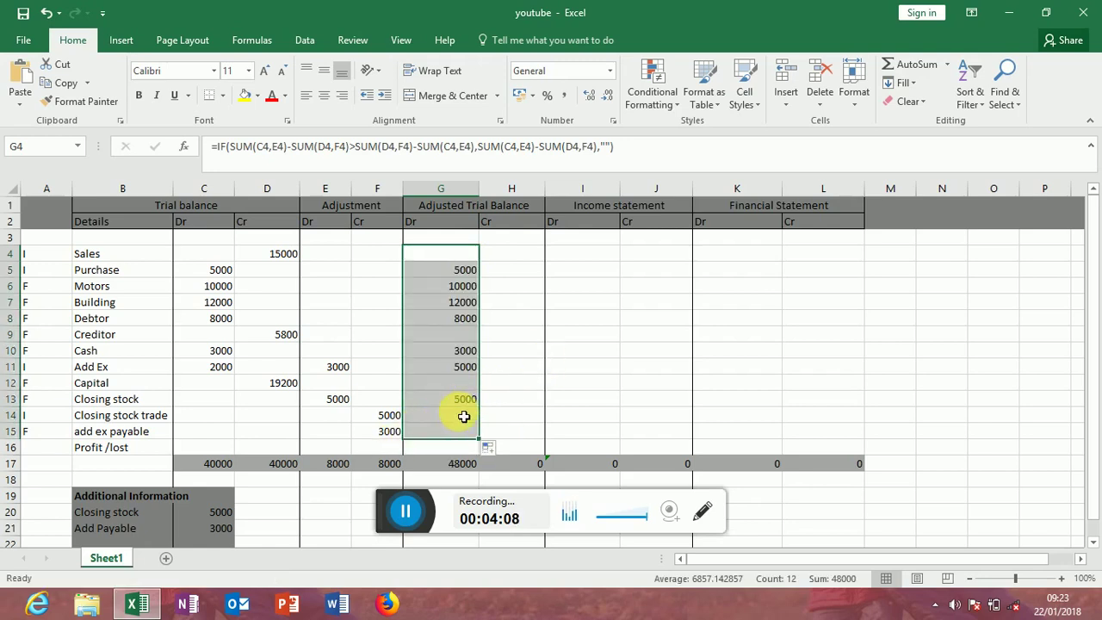
pyautogui.click(520, 253)
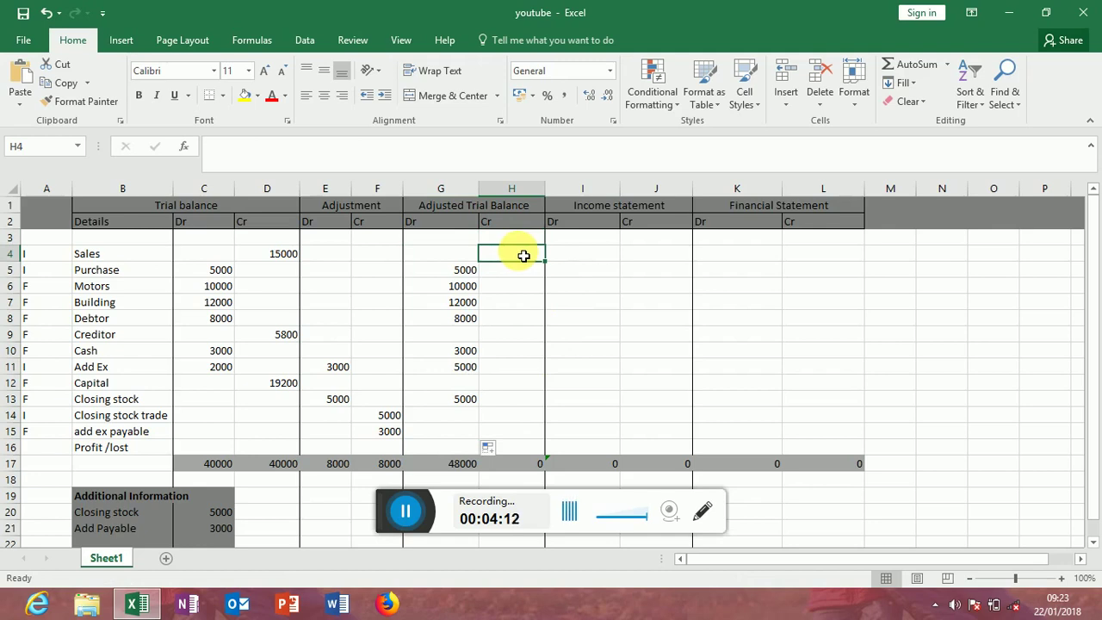
pyautogui.click(266, 188)
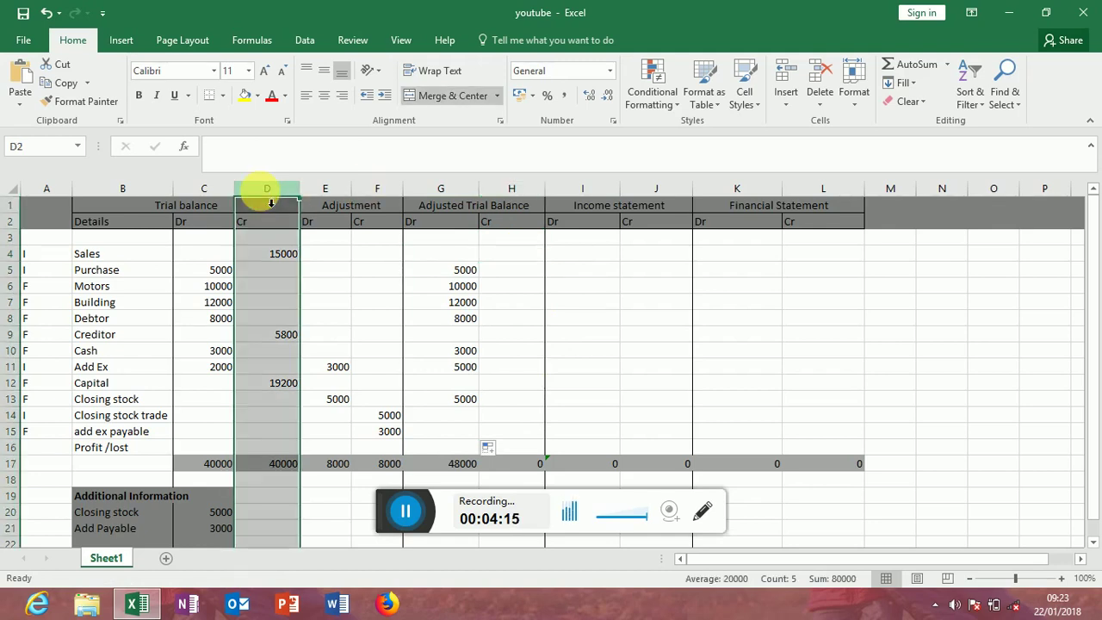
pyautogui.click(377, 188)
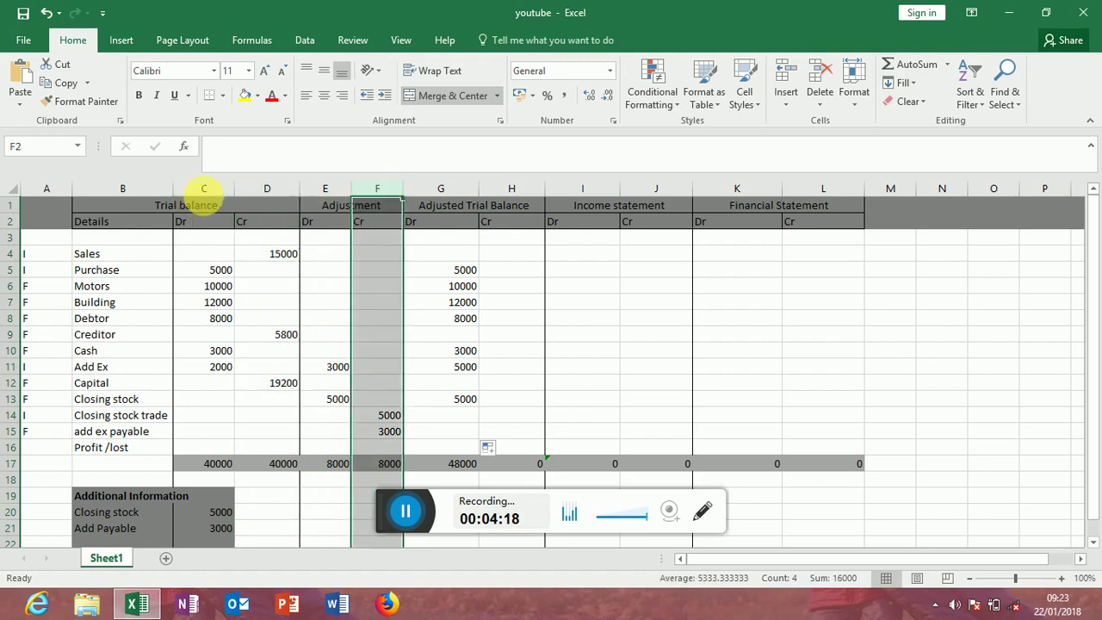
pyautogui.click(204, 188)
pyautogui.click(320, 188)
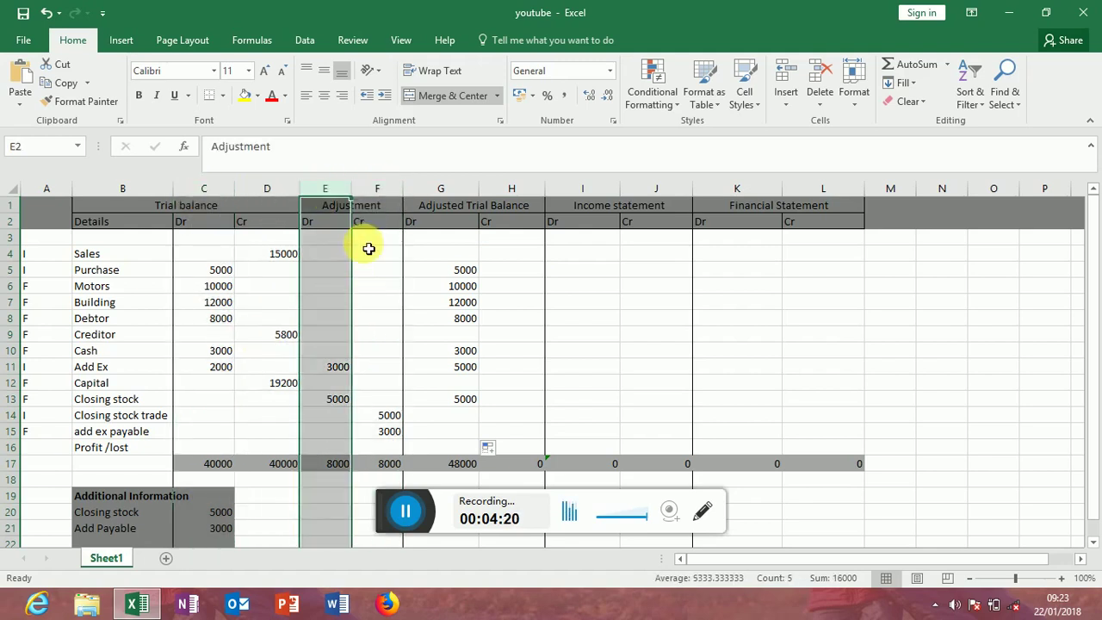
pyautogui.click(513, 260)
# Step: Start H4's IF formula with the Sales net credit SUM(D4,F4)-SUM(C4,E4)
pyautogui.write('=if(')
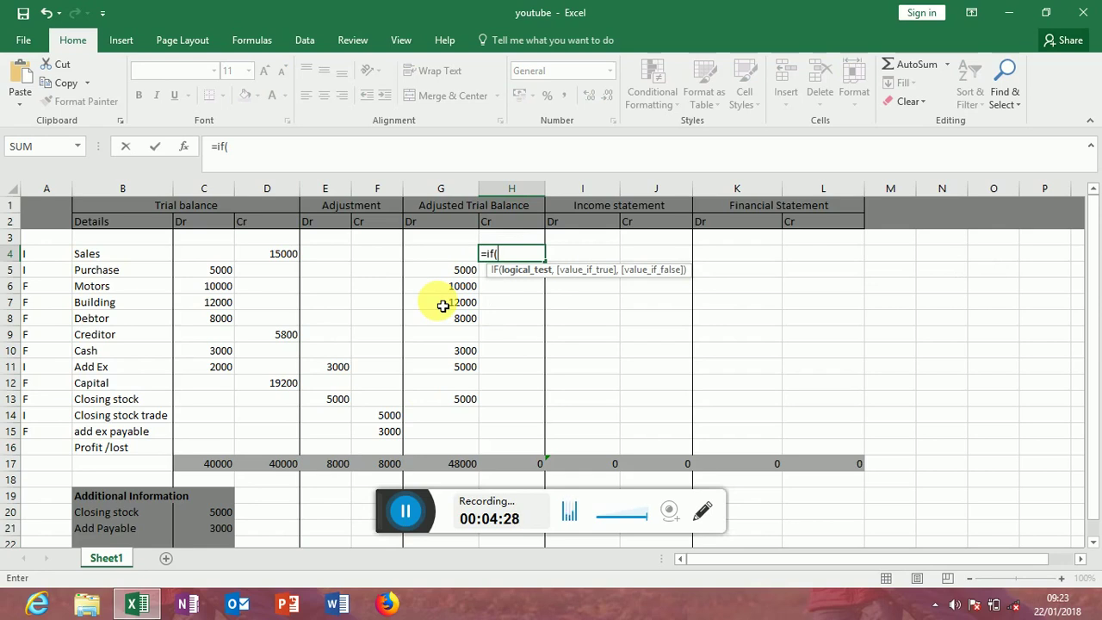
pyautogui.write('sum(')
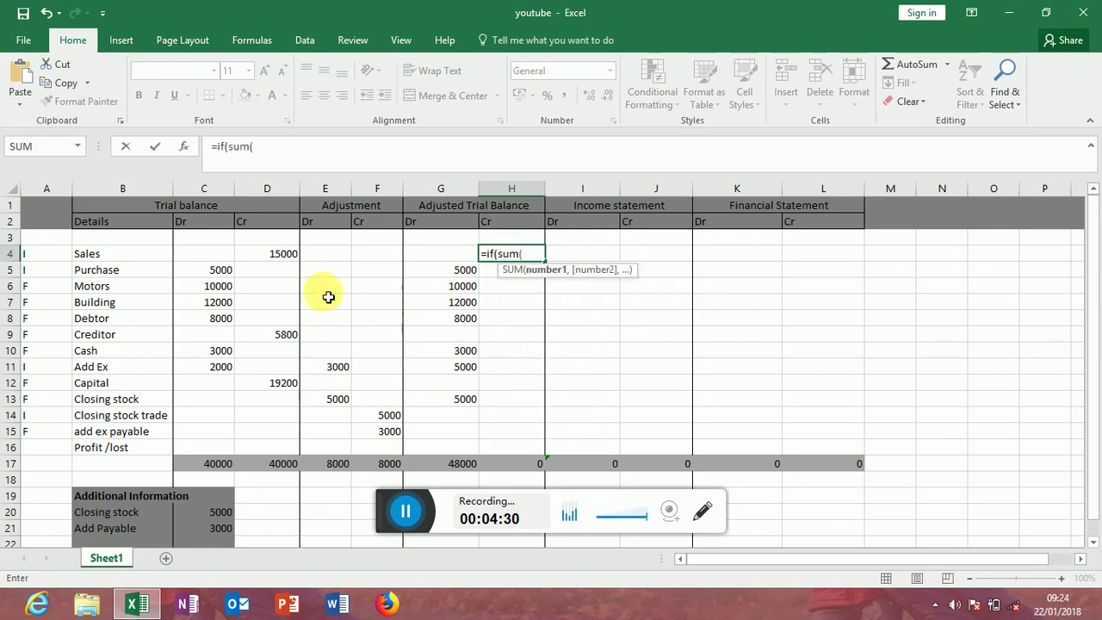
pyautogui.click(272, 254)
pyautogui.write(',')
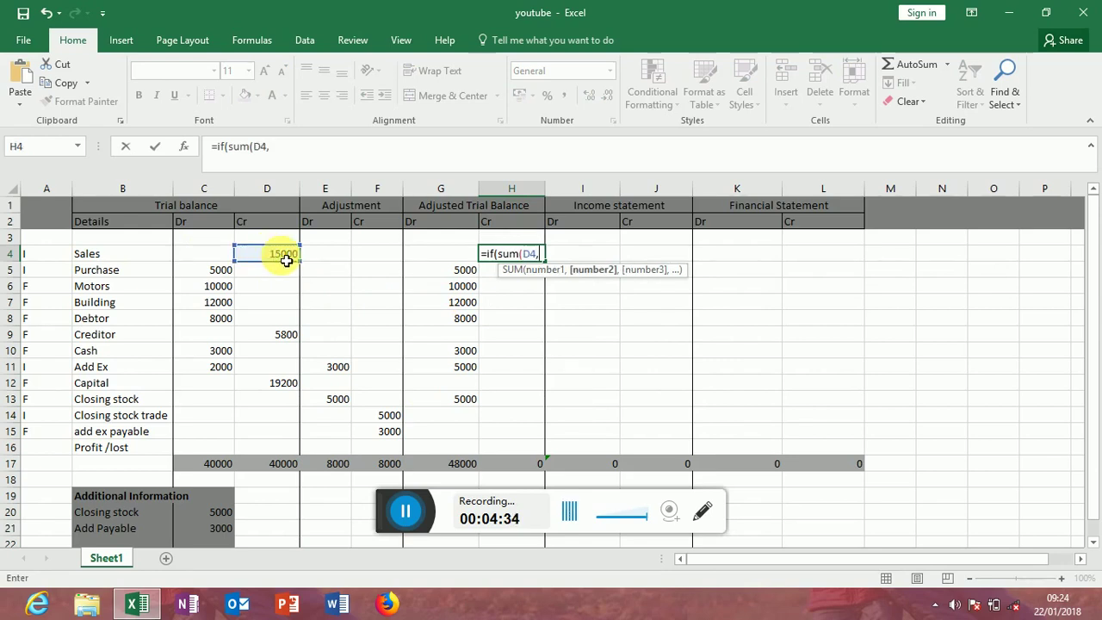
pyautogui.click(389, 258)
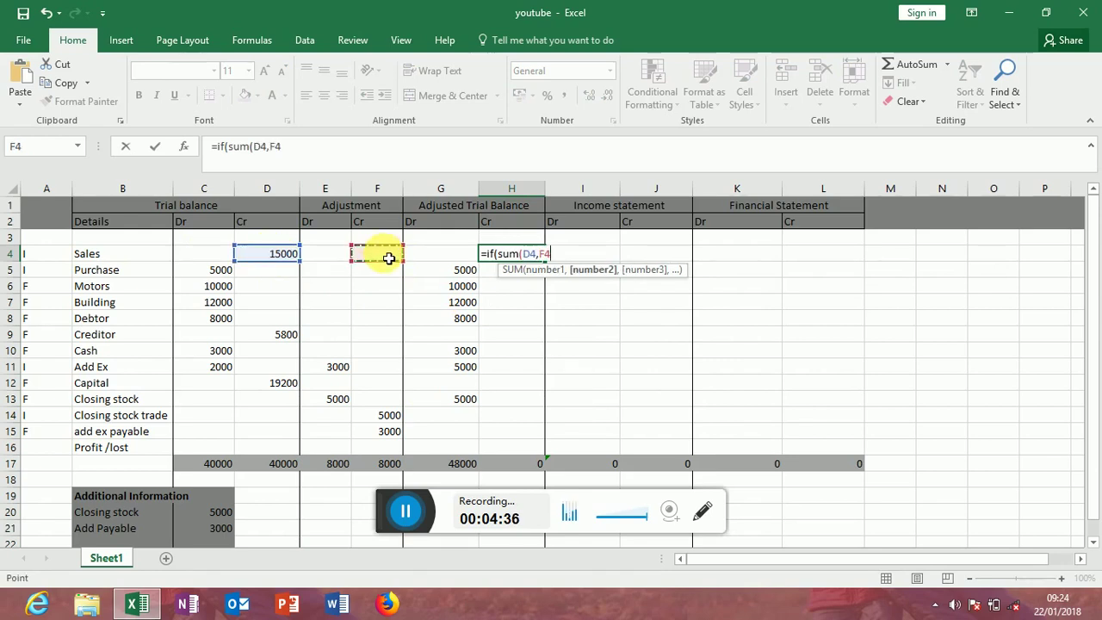
pyautogui.write(')-sum(')
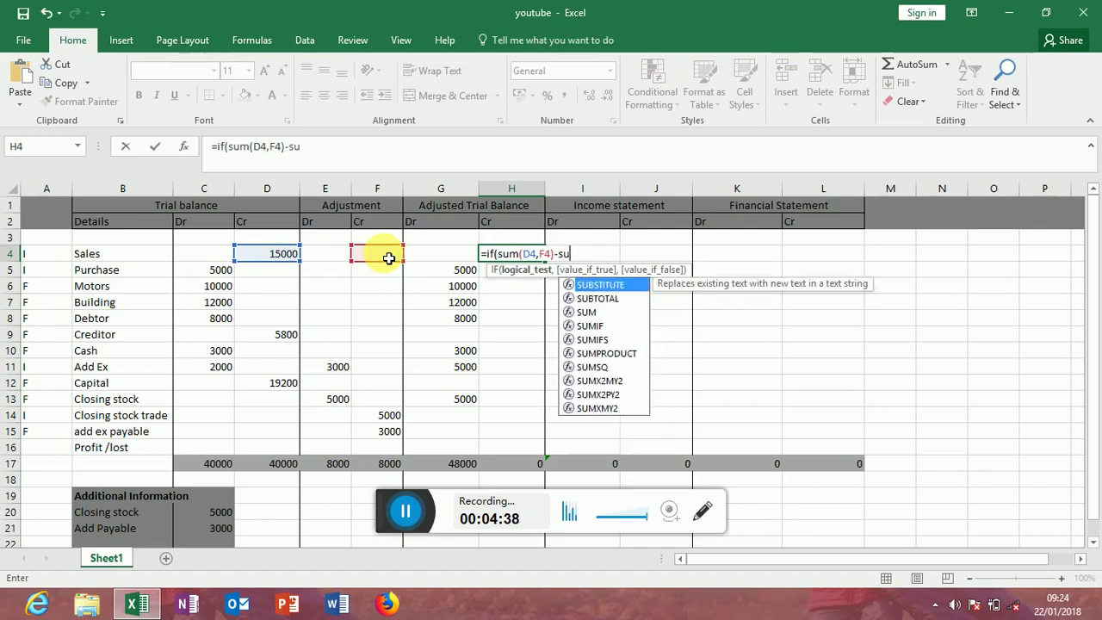
pyautogui.click(197, 256)
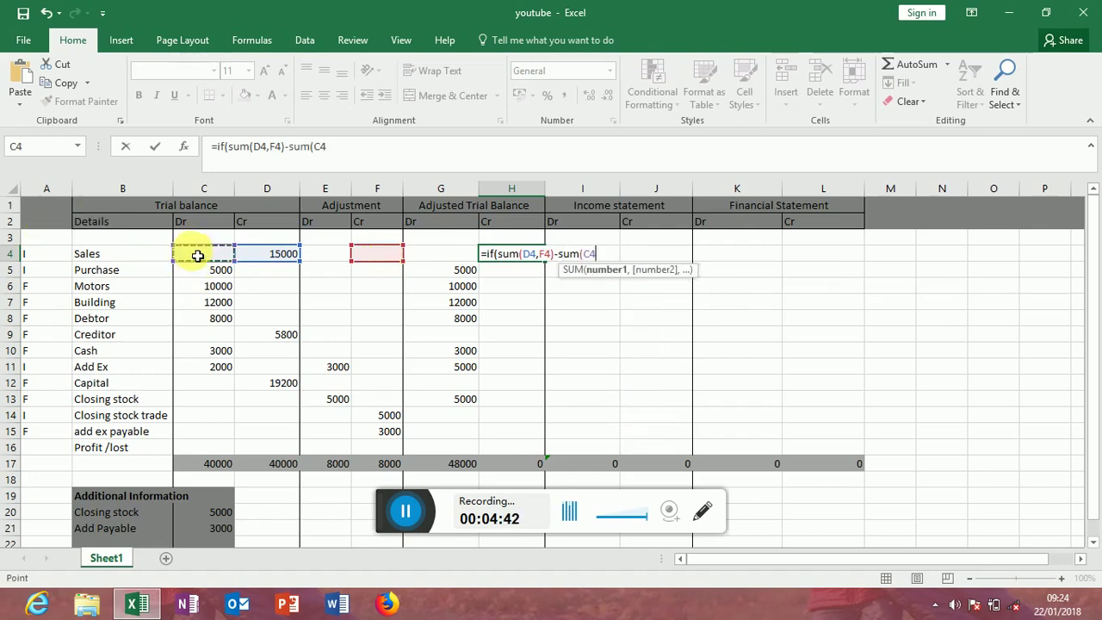
pyautogui.write(',')
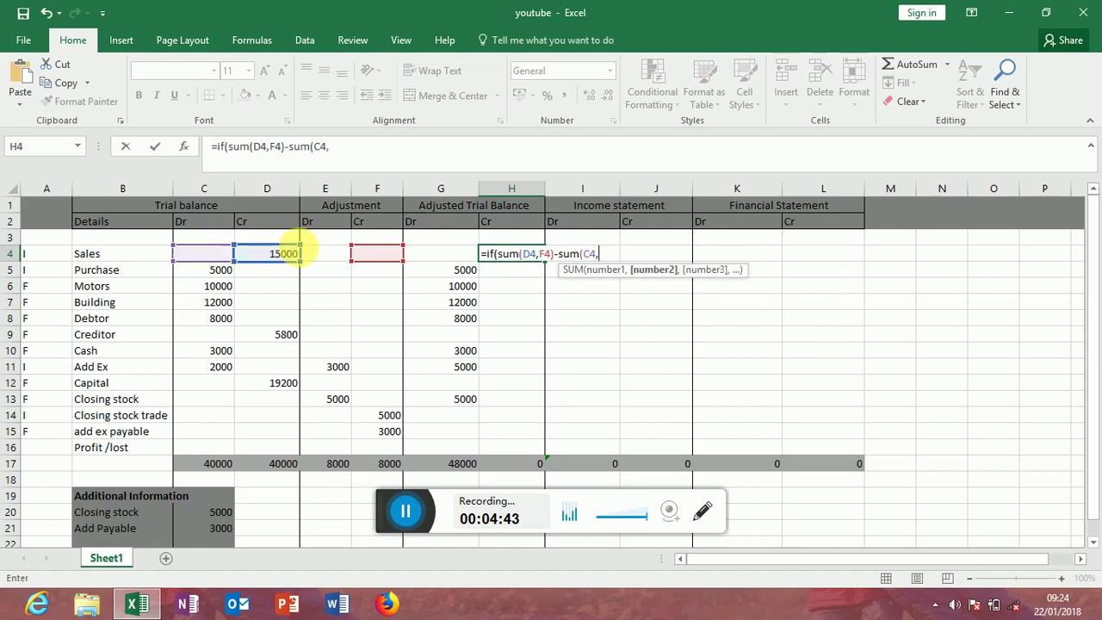
pyautogui.click(333, 259)
# Step: Complete the condition by testing it is greater than SUM(C4,E4)-SUM(D4,F4)
pyautogui.write(')')
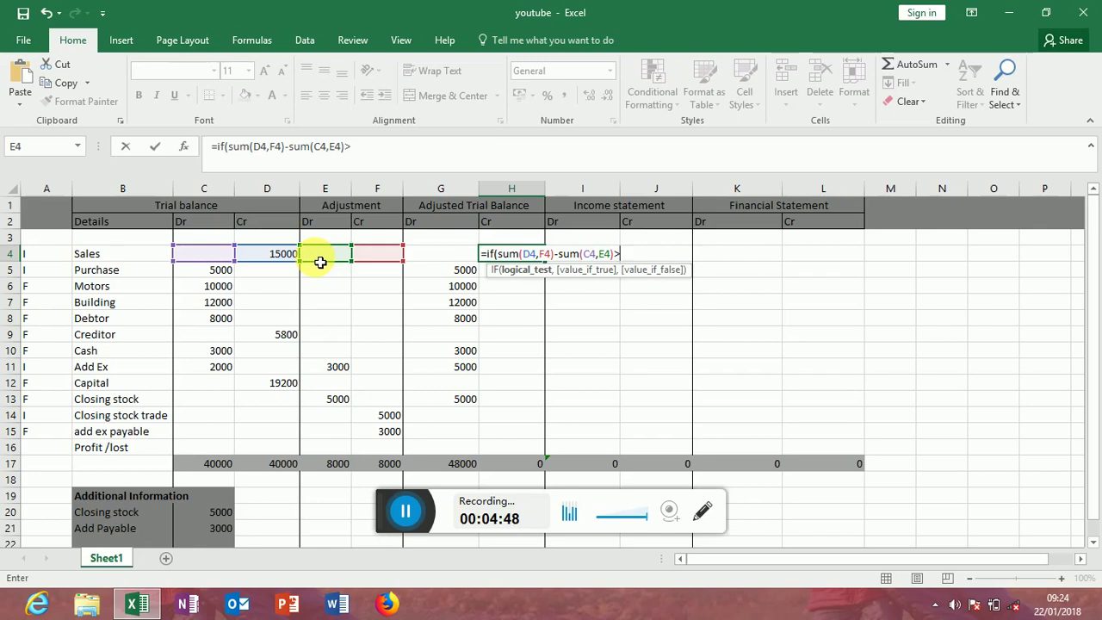
pyautogui.write('>sum(')
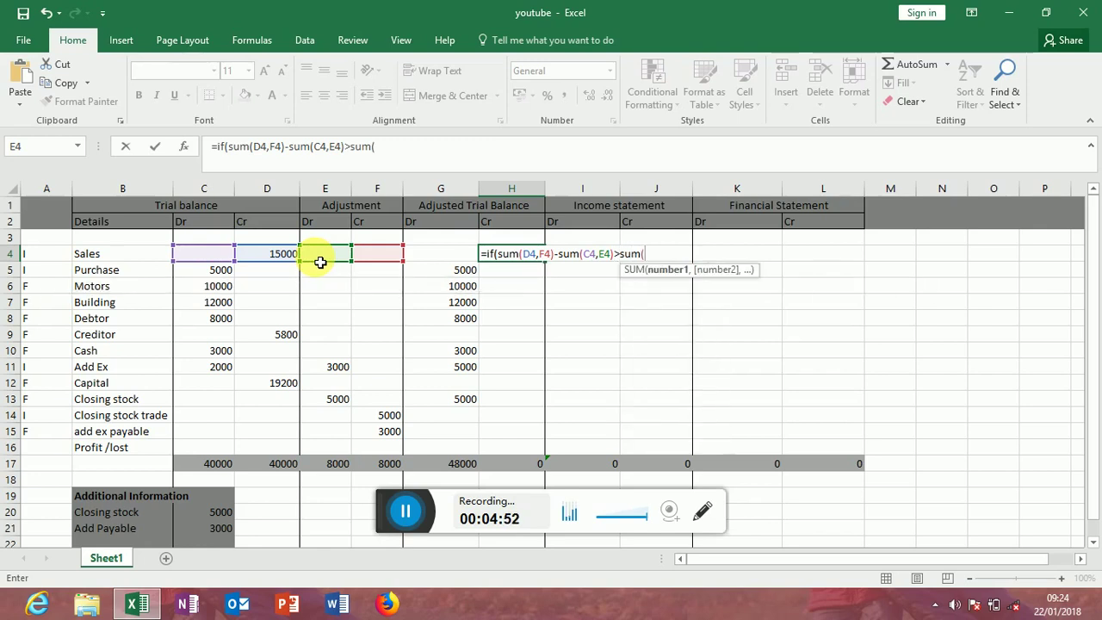
pyautogui.click(215, 258)
pyautogui.write(',')
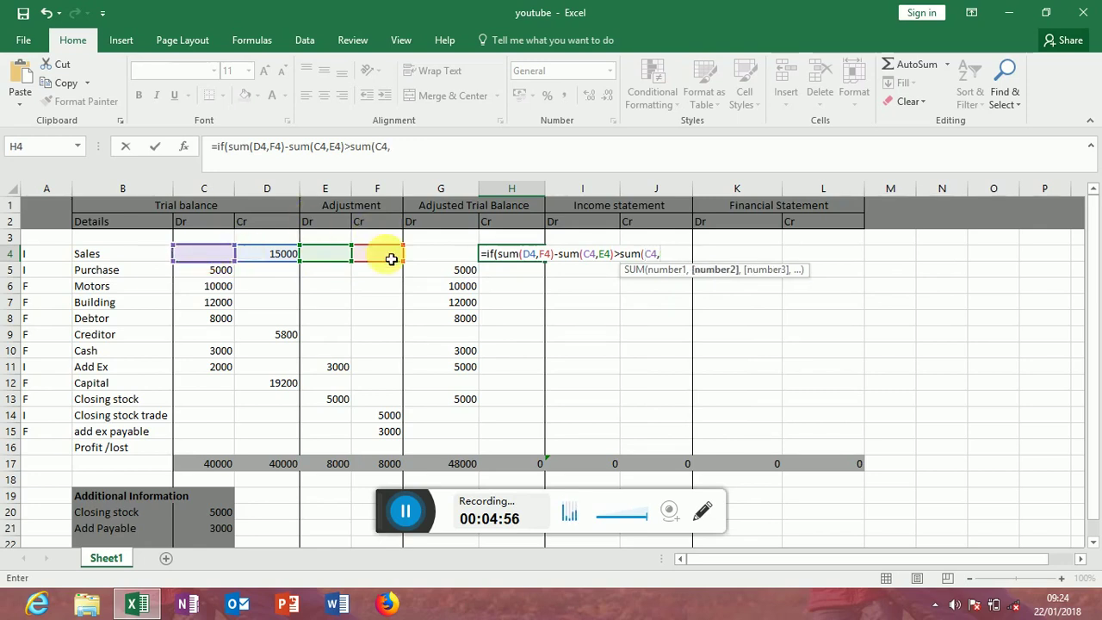
pyautogui.click(341, 256)
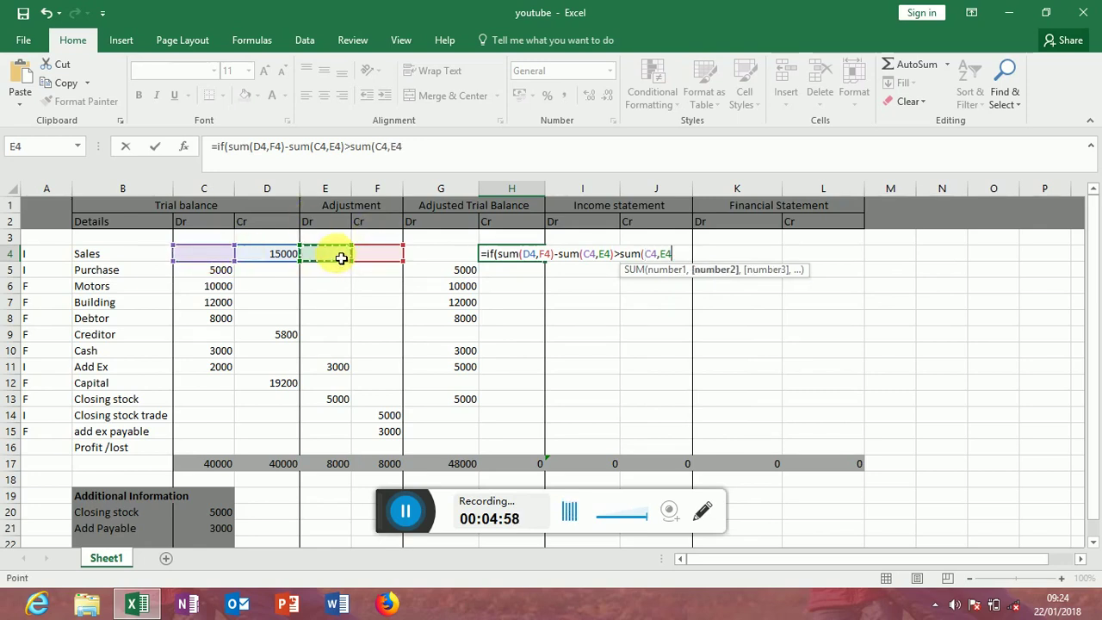
pyautogui.write(')-')
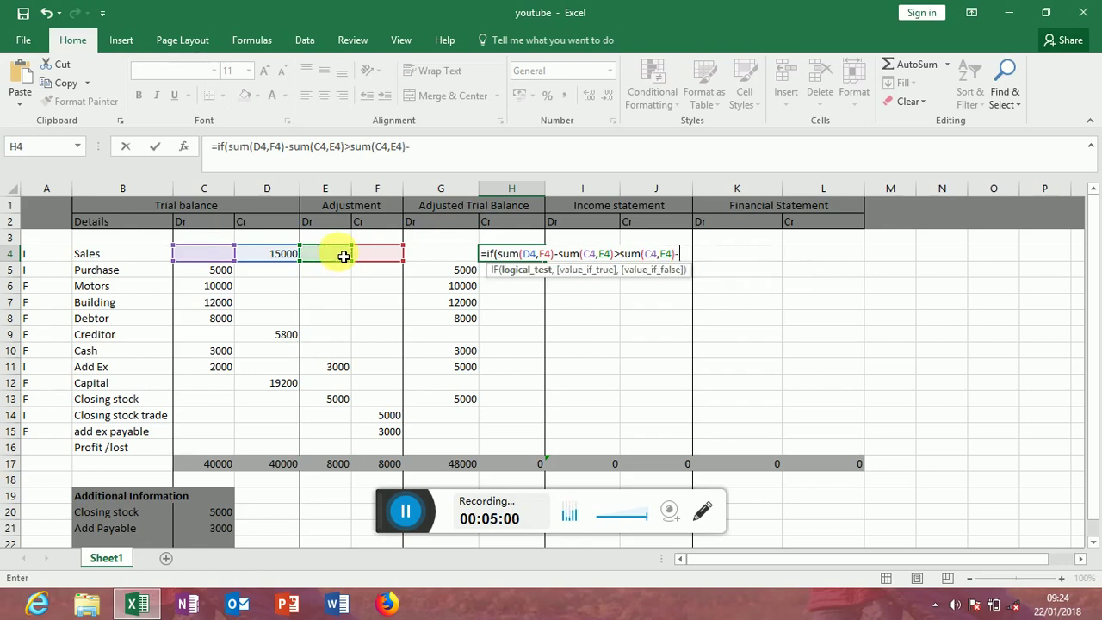
pyautogui.write('sum(')
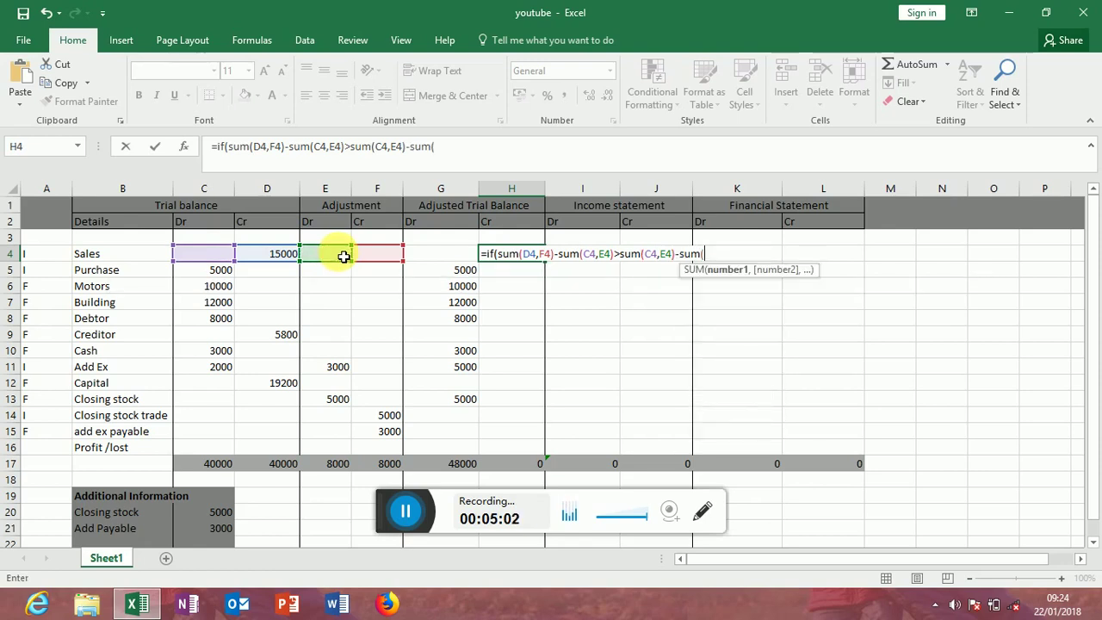
pyautogui.click(272, 259)
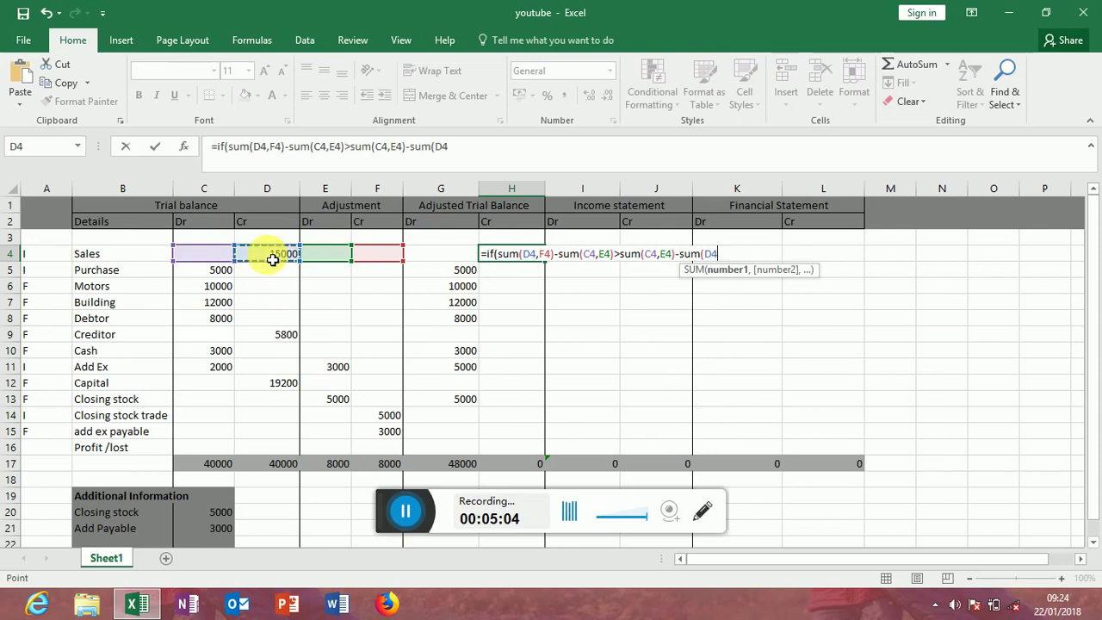
pyautogui.write(',')
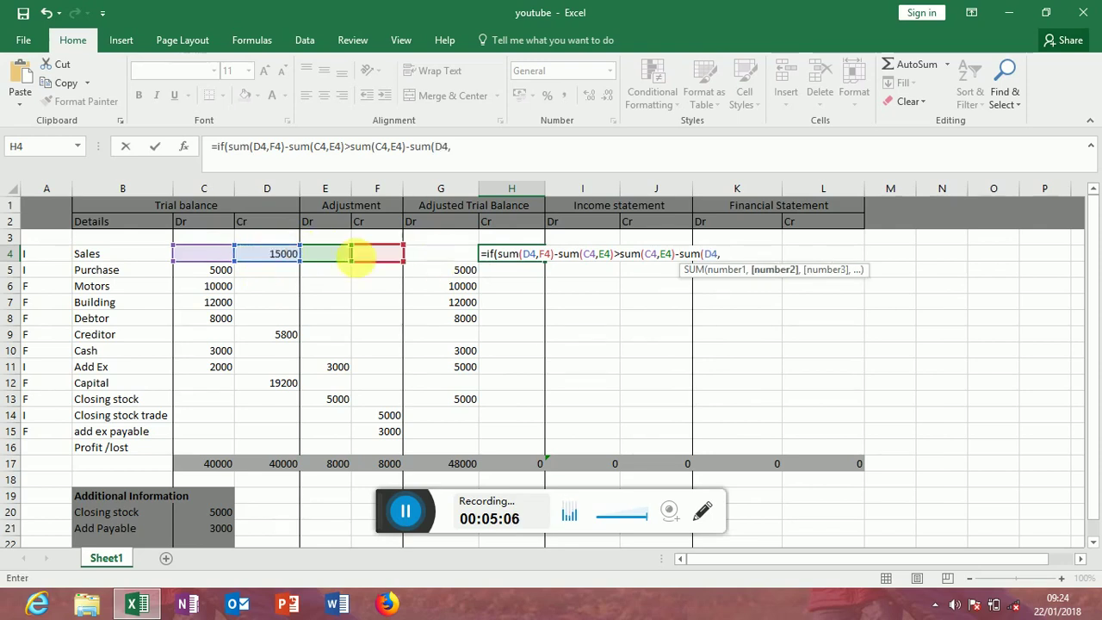
pyautogui.click(376, 255)
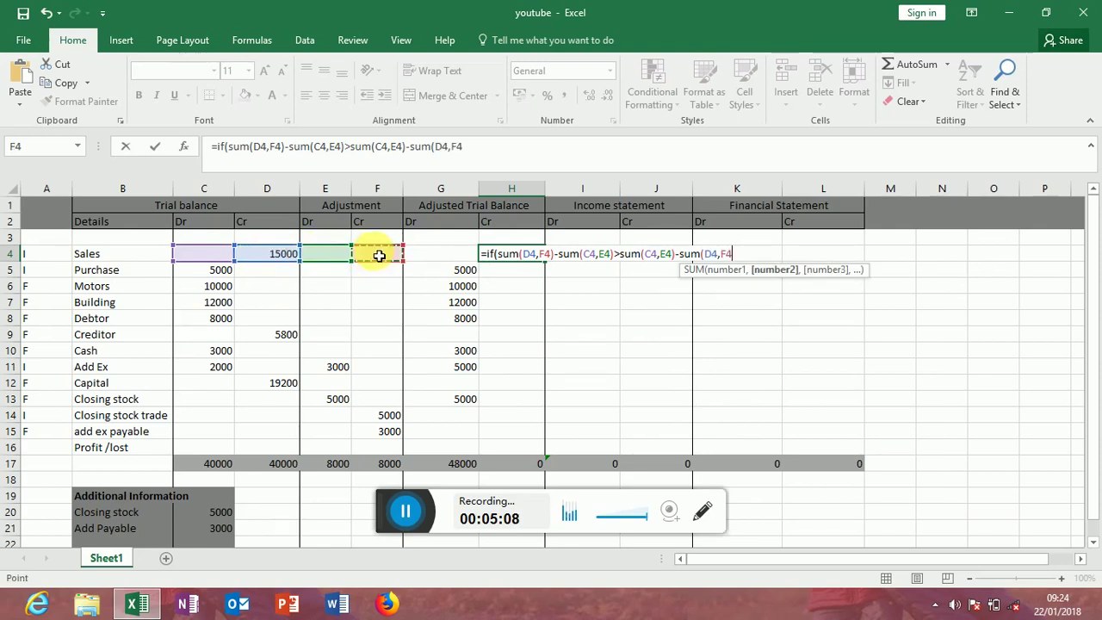
pyautogui.write(')')
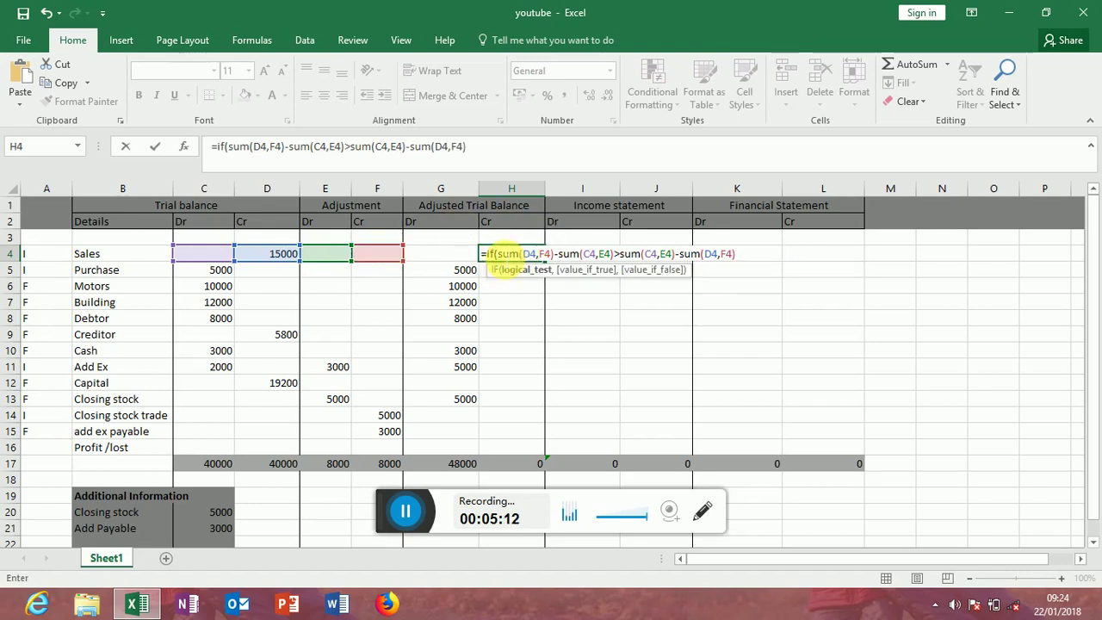
# Step: Return the net credit when true, blank otherwise, so H4 shows Sales' 15000 credit
pyautogui.moveTo(498, 254); pyautogui.dragTo(616, 257)
pyautogui.hotkey('ctrl', 'c')
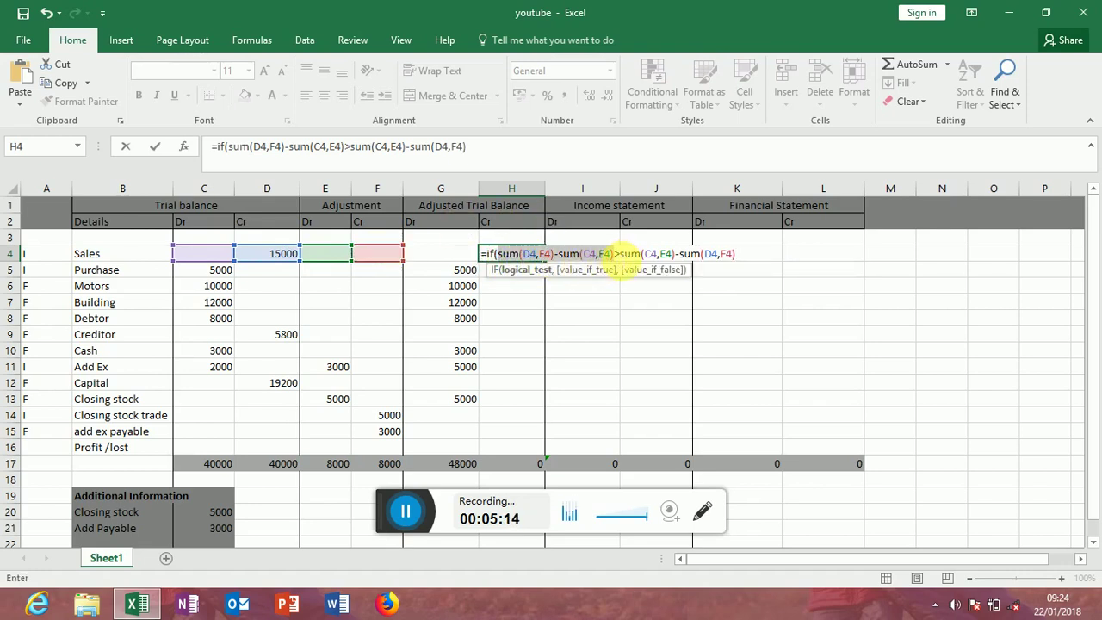
pyautogui.click(748, 253)
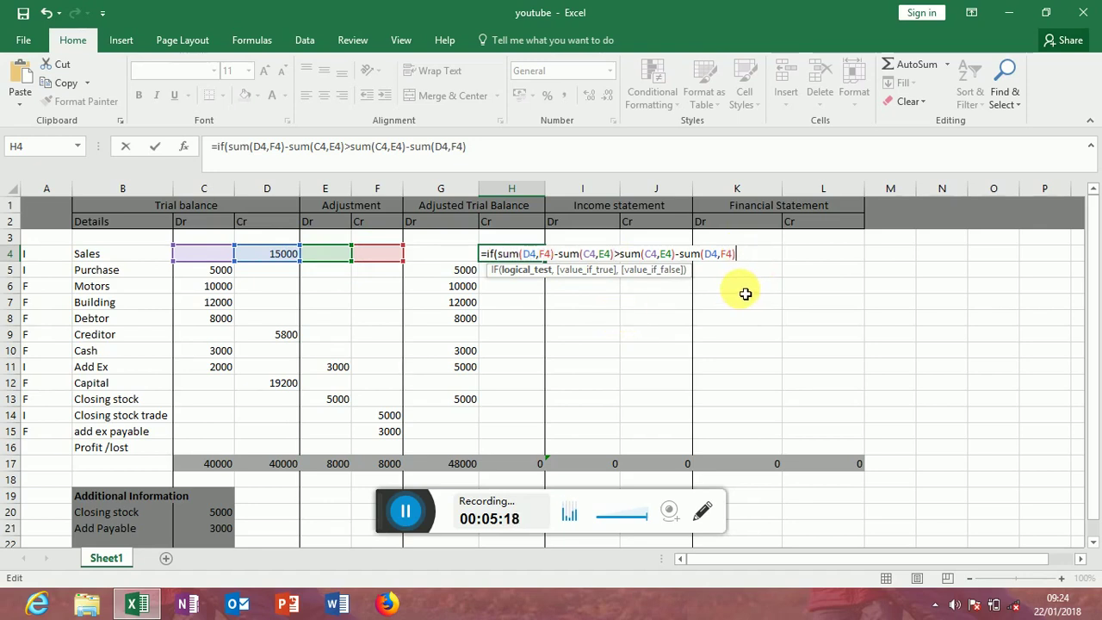
pyautogui.hotkey('ctrl', 'v')
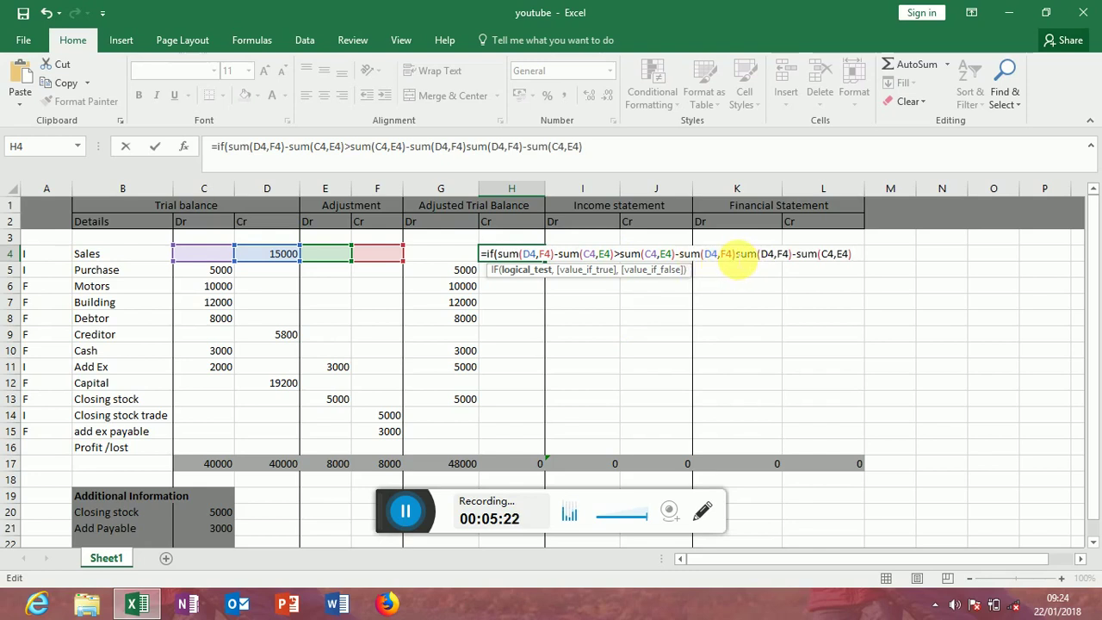
pyautogui.click(743, 258)
pyautogui.write(',E4)')
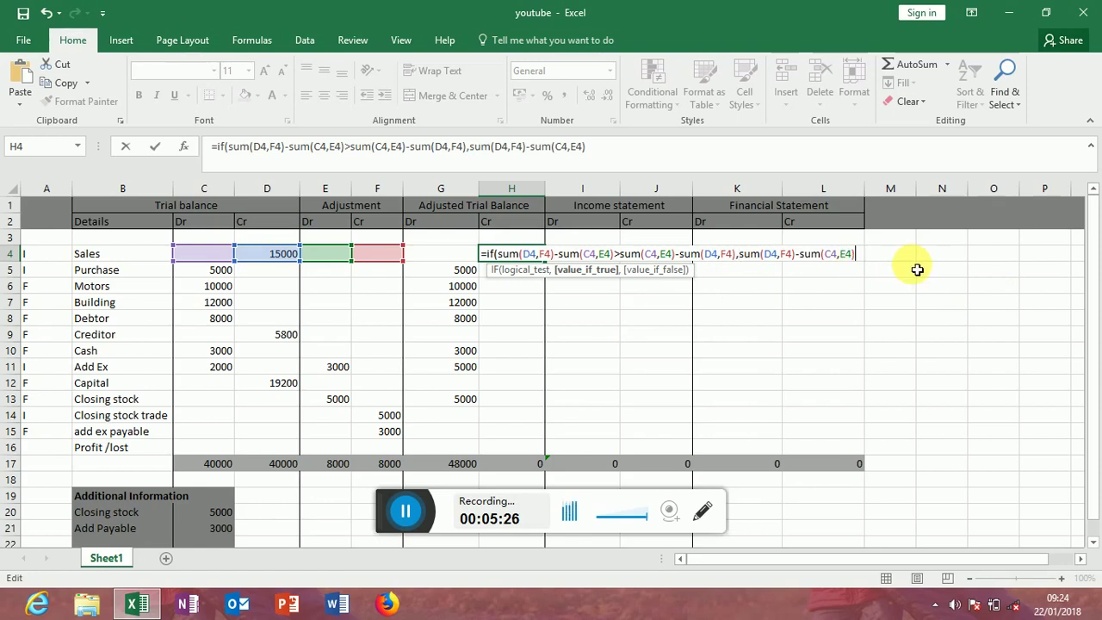
pyautogui.write(',')
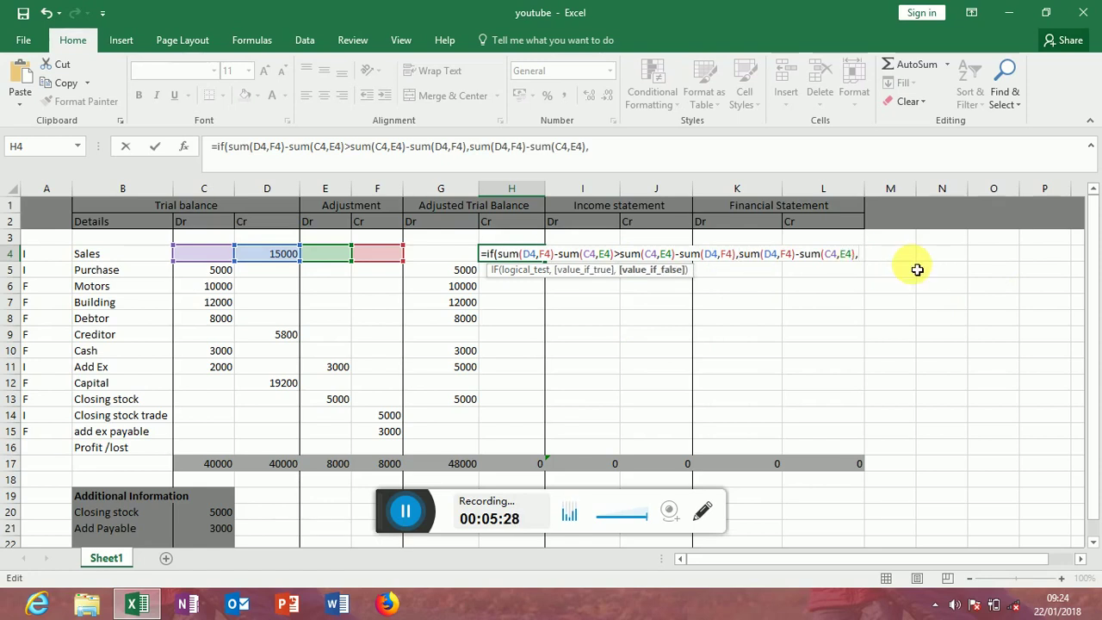
pyautogui.write('"")')
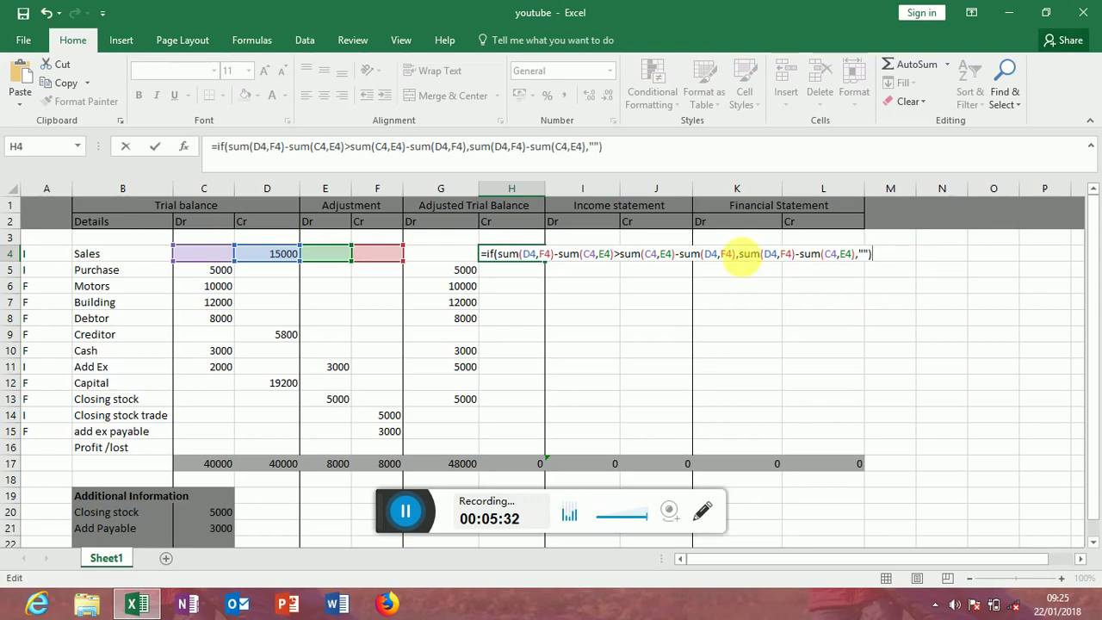
pyautogui.click(746, 255)
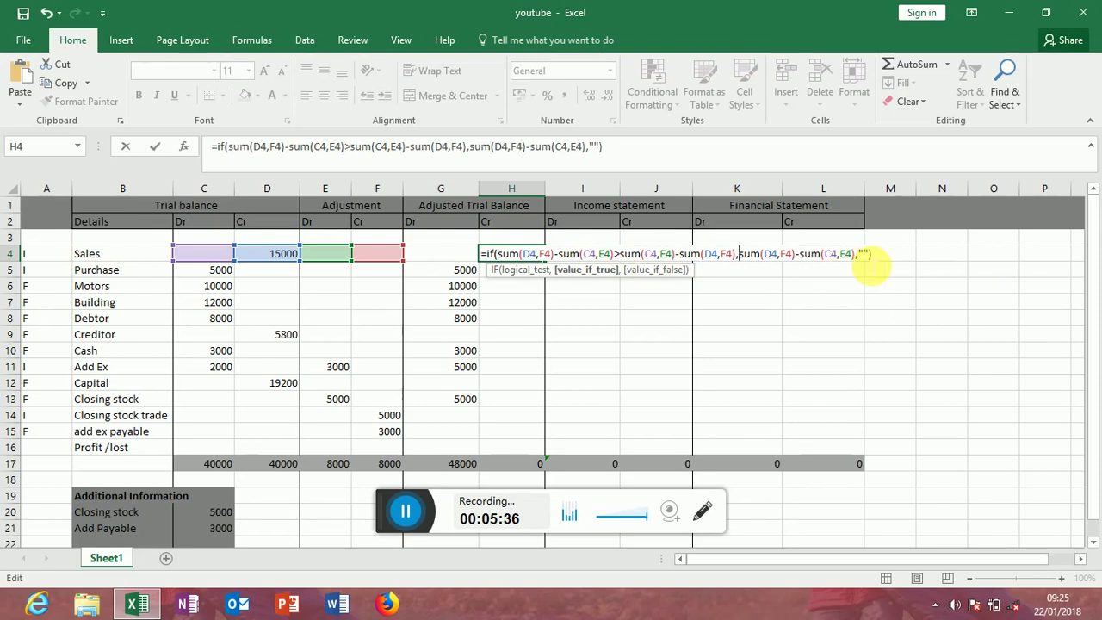
pyautogui.press('Return')
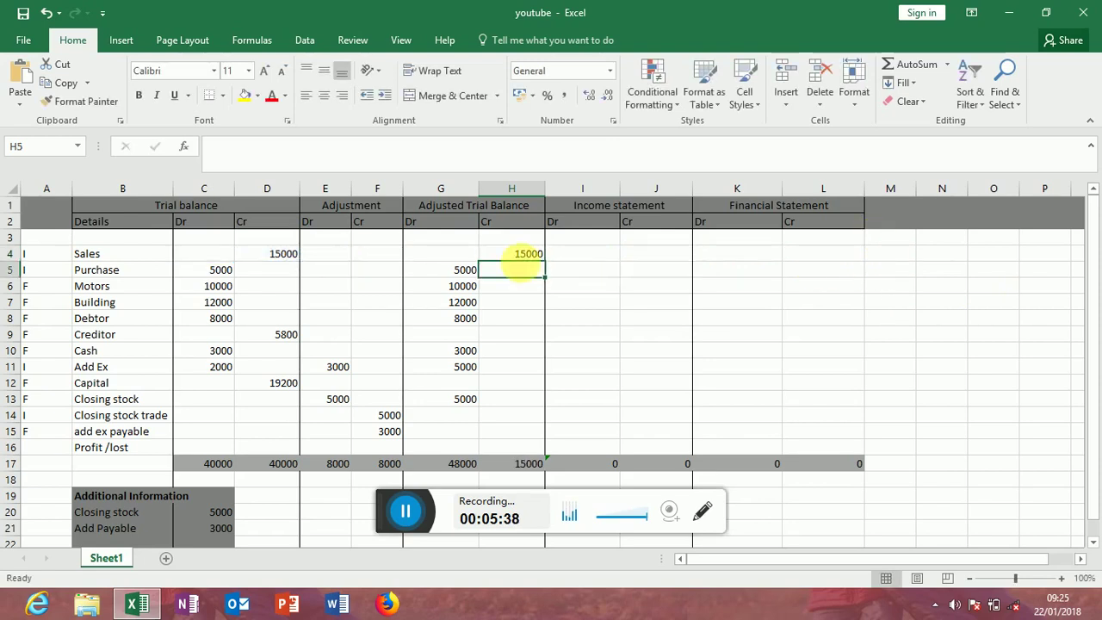
# Step: Fill H4's formula down to H15 and confirm both Adjusted Trial Balance totals read 48000
pyautogui.click(539, 258)
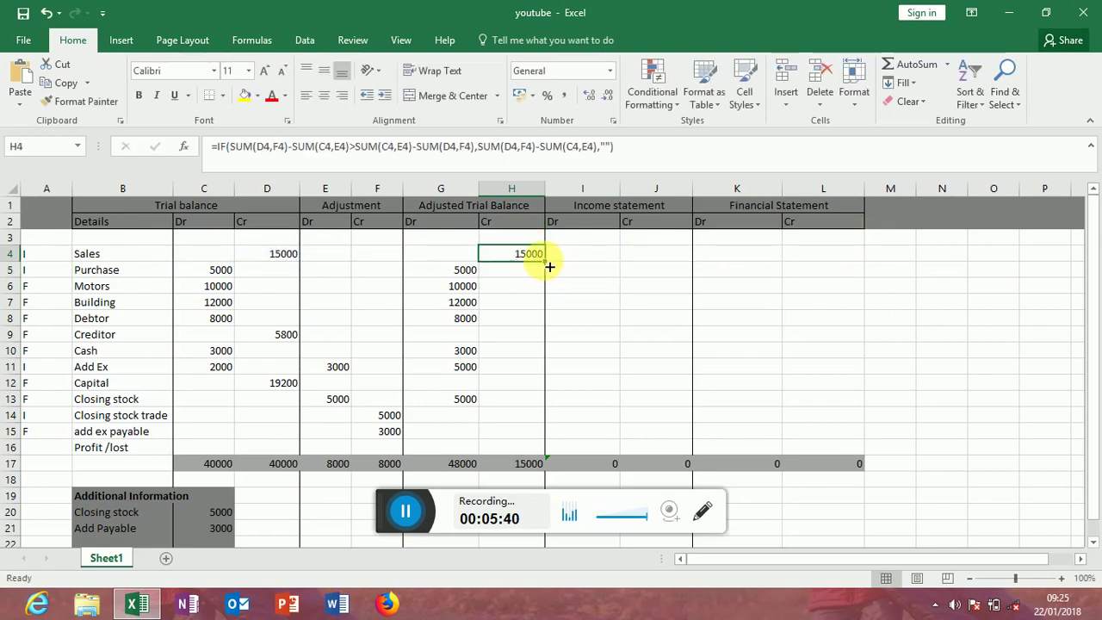
pyautogui.moveTo(549, 267); pyautogui.dragTo(503, 435)
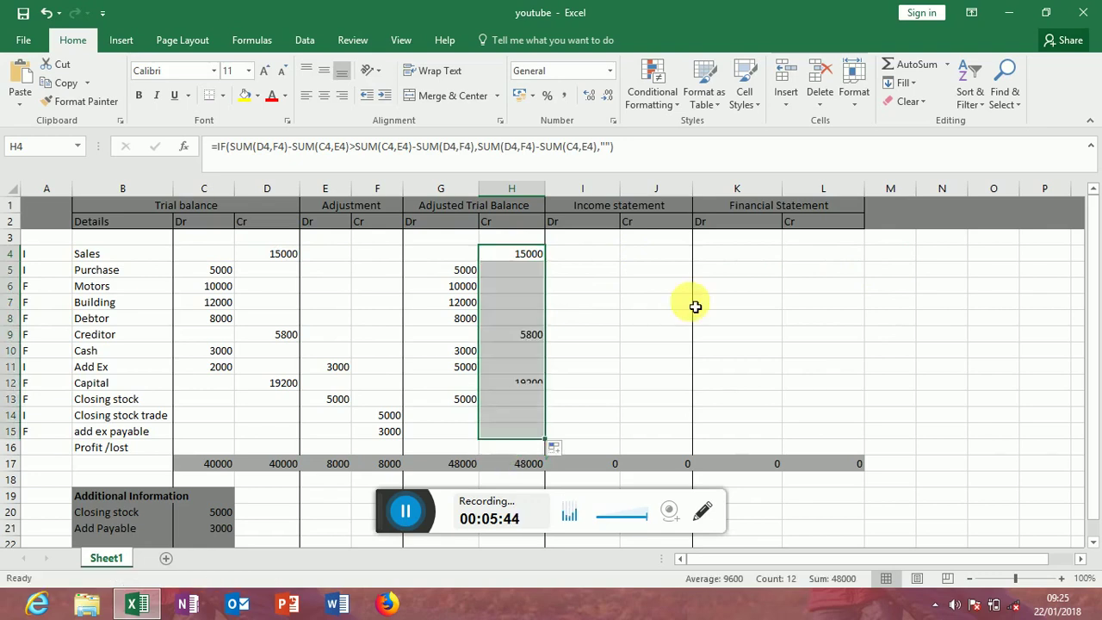
pyautogui.click(443, 463)
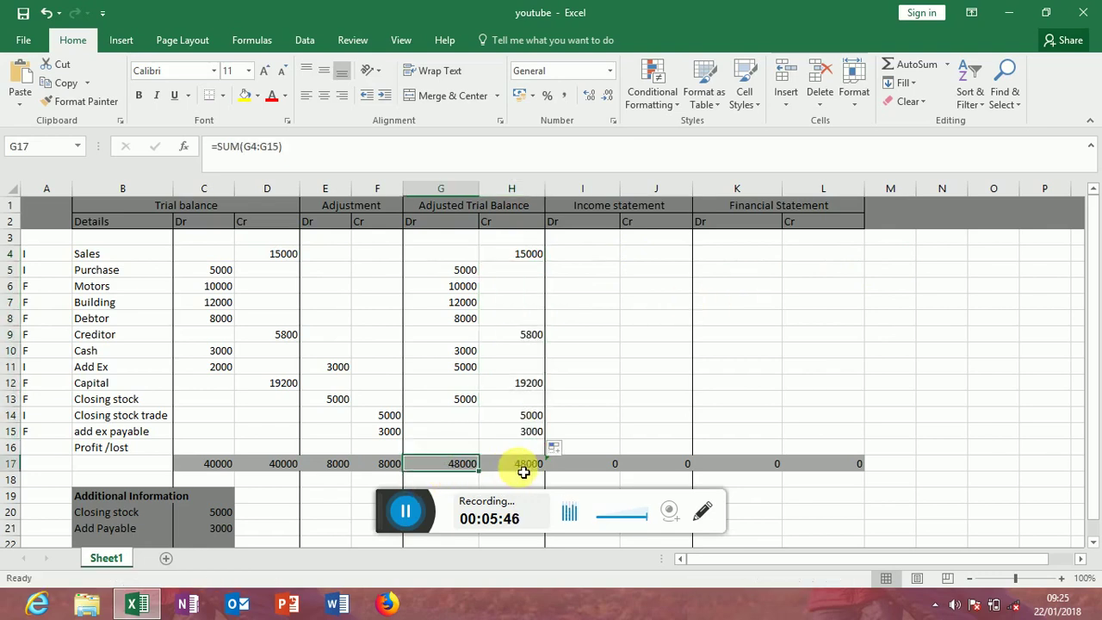
pyautogui.click(524, 472)
pyautogui.click(475, 466)
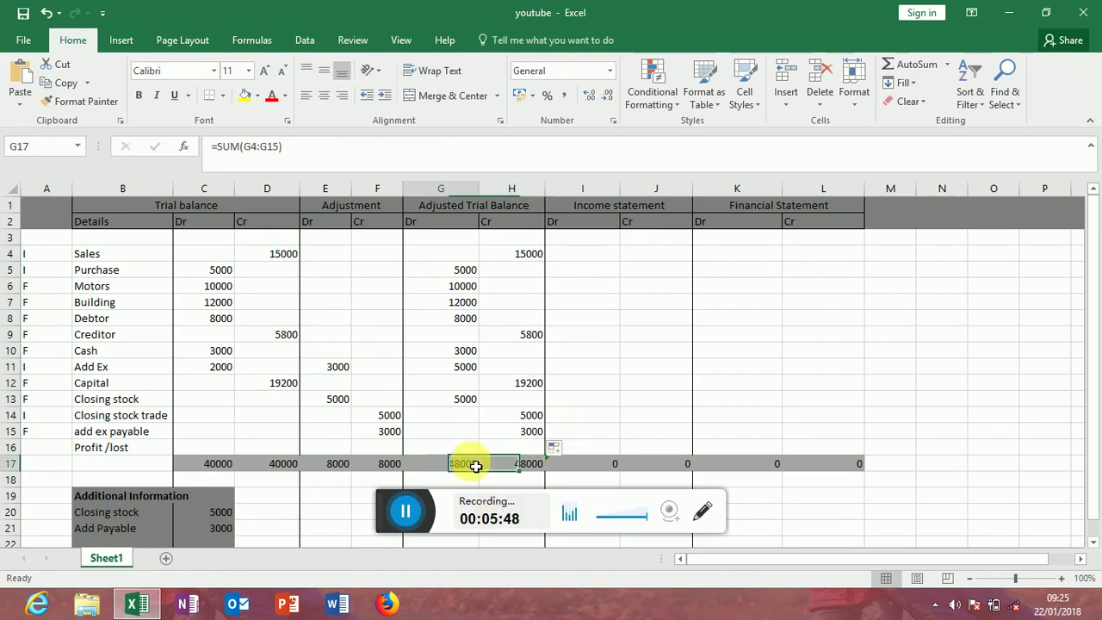
pyautogui.click(527, 438)
# Step: Cross-check the closing stock and Add Ex adjustments against the G11 adjusted formula
pyautogui.click(337, 402)
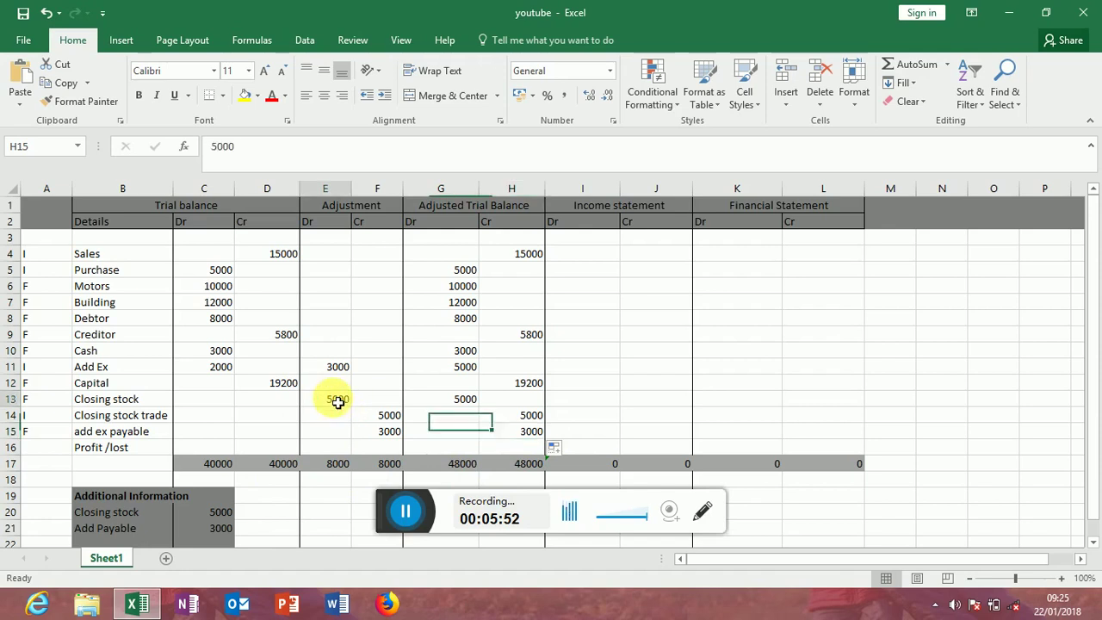
pyautogui.click(331, 366)
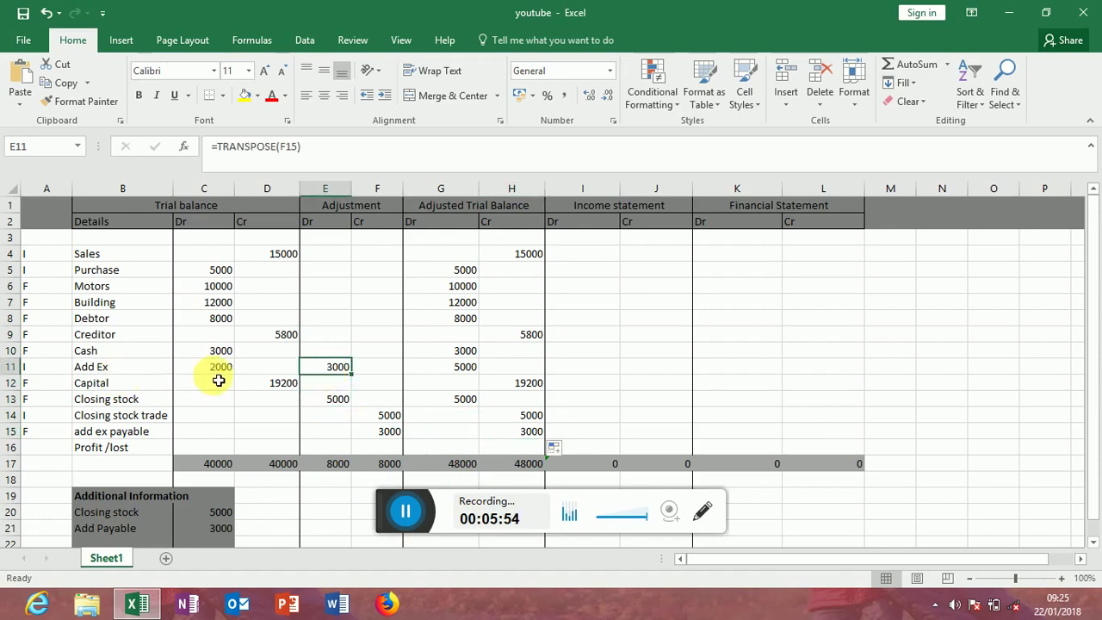
pyautogui.click(217, 367)
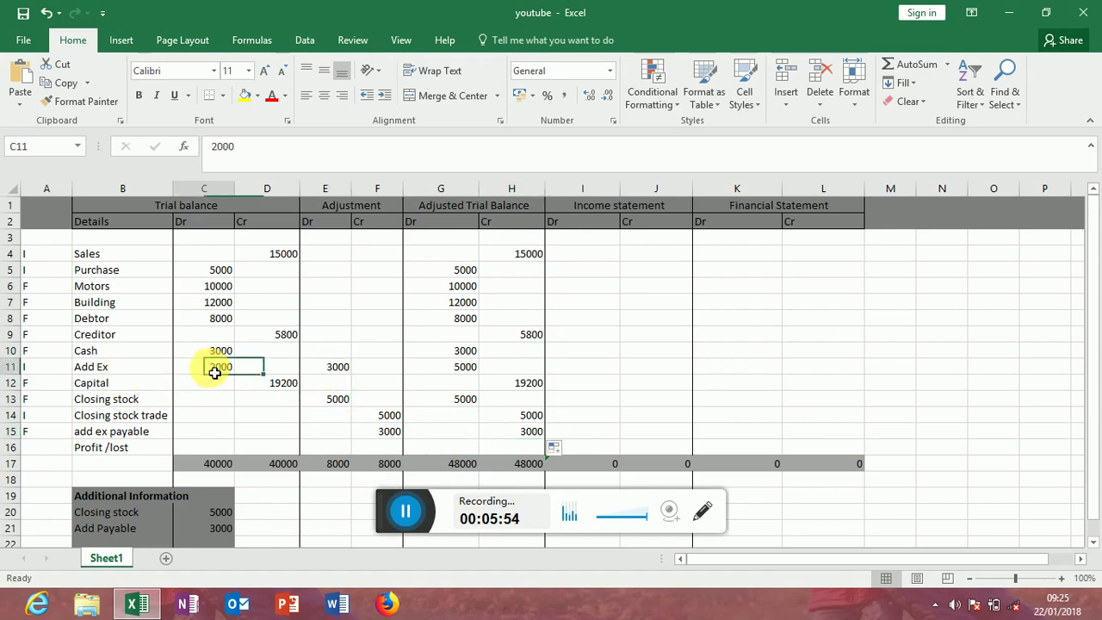
pyautogui.click(338, 370)
pyautogui.click(463, 367)
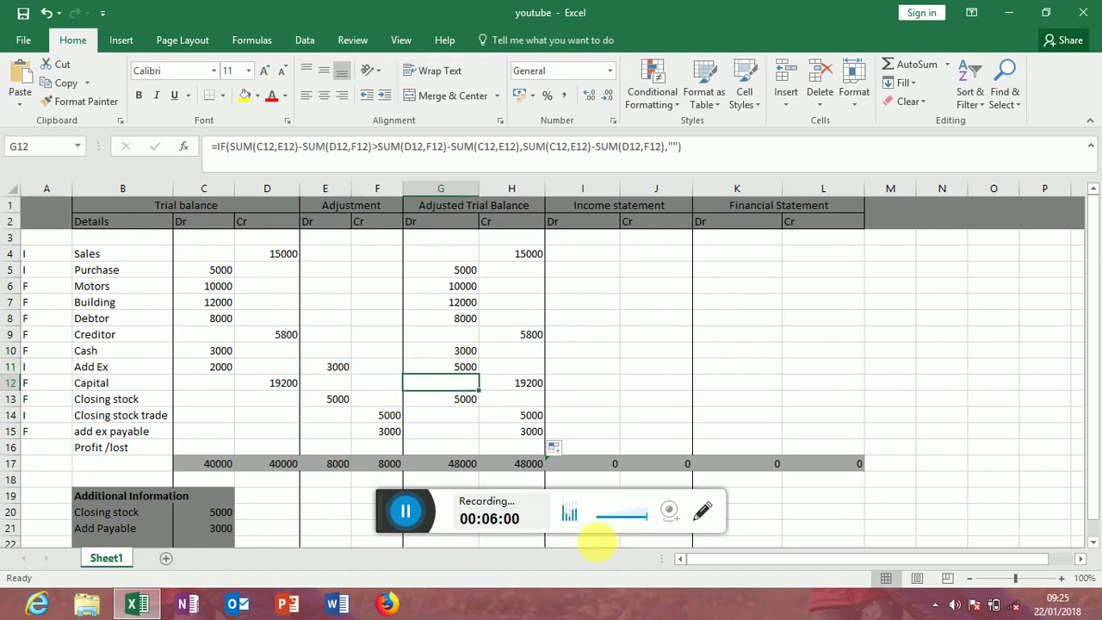
pyautogui.click(608, 250)
pyautogui.click(591, 236)
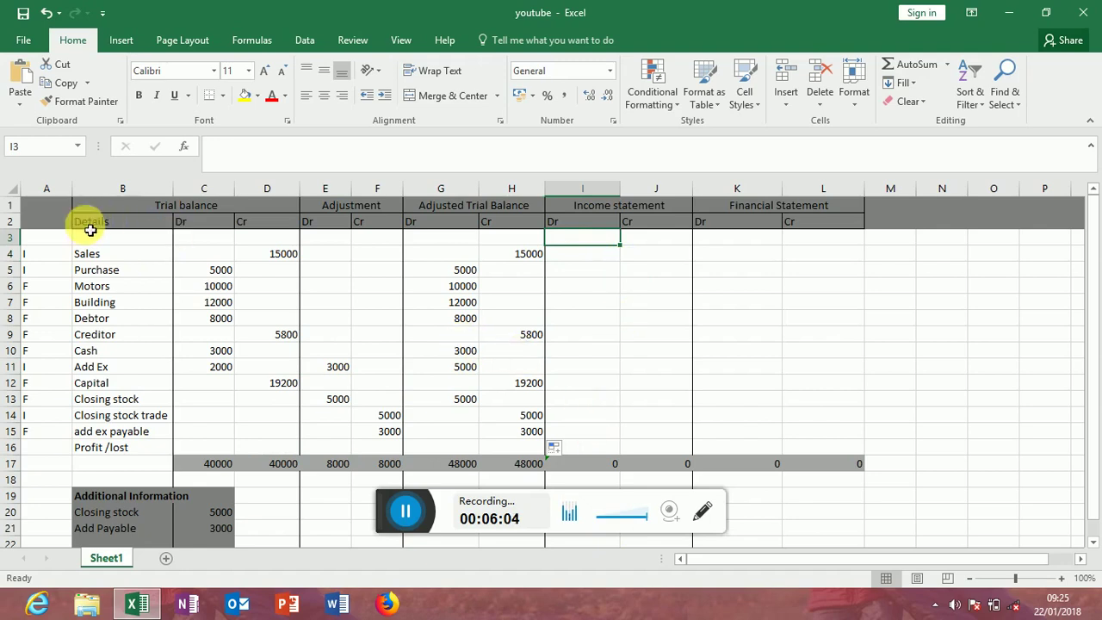
pyautogui.moveTo(35, 253); pyautogui.dragTo(10, 433)
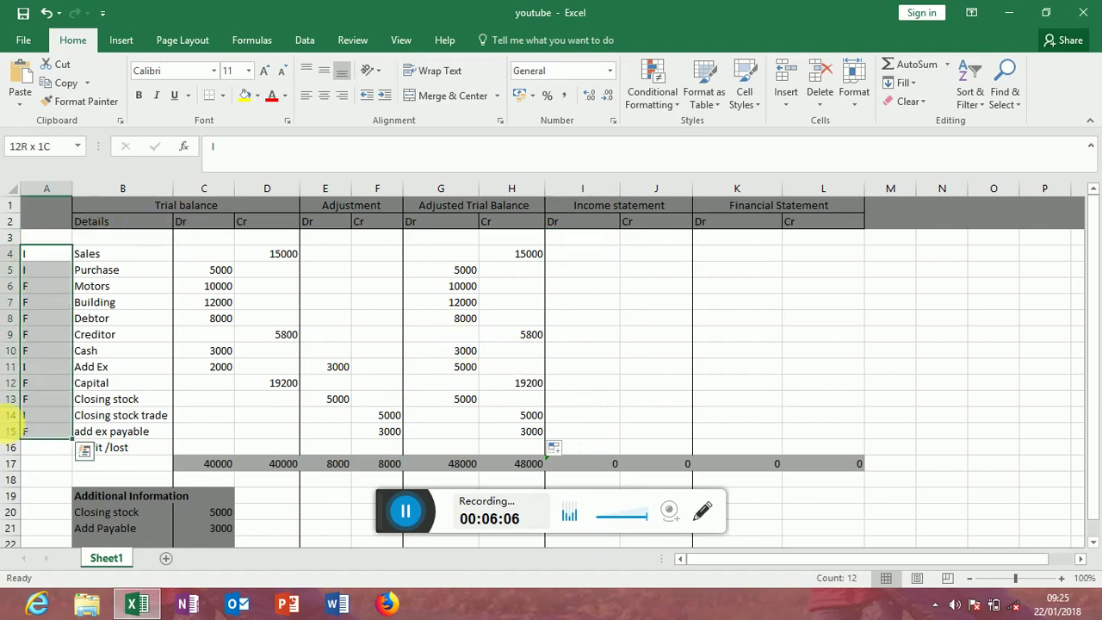
pyautogui.press('Delete')
pyautogui.click(39, 254)
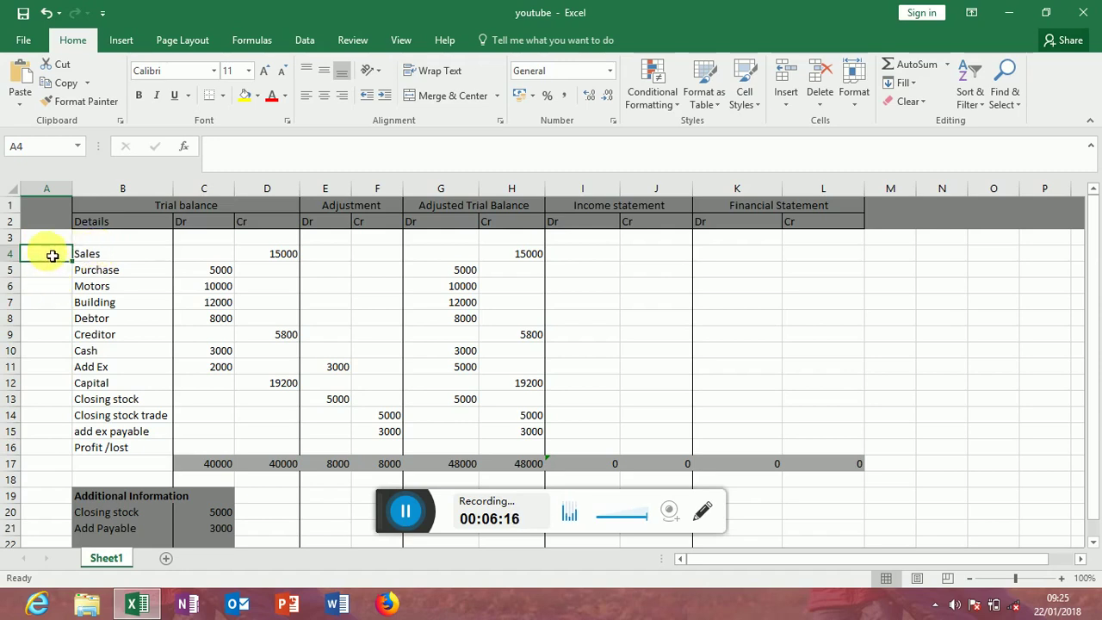
pyautogui.write('i')
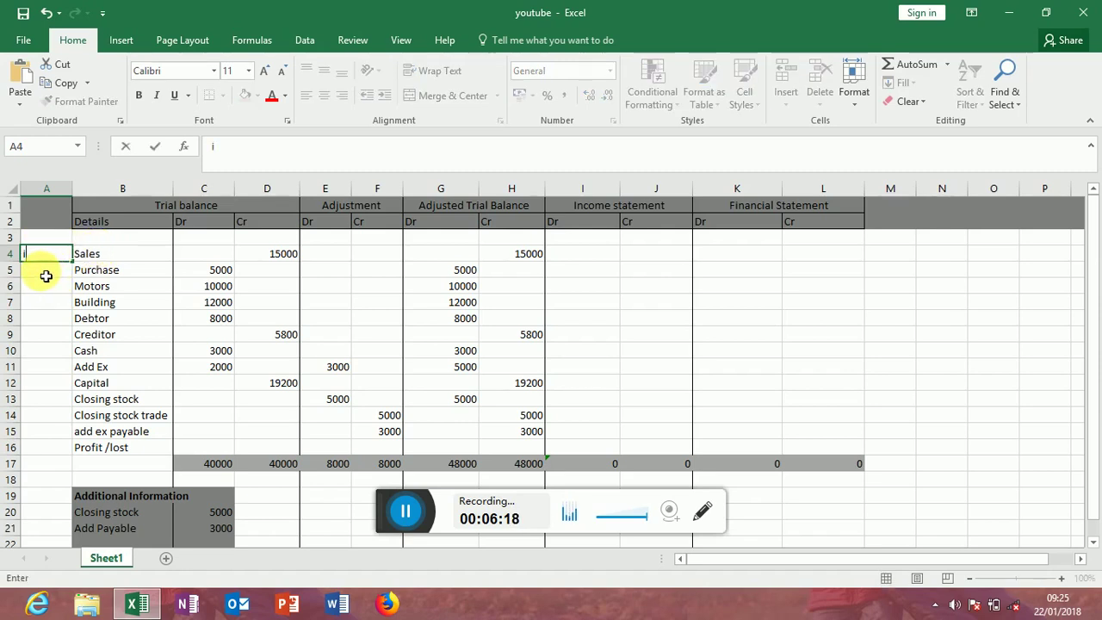
pyautogui.press('Return')
pyautogui.write('i')
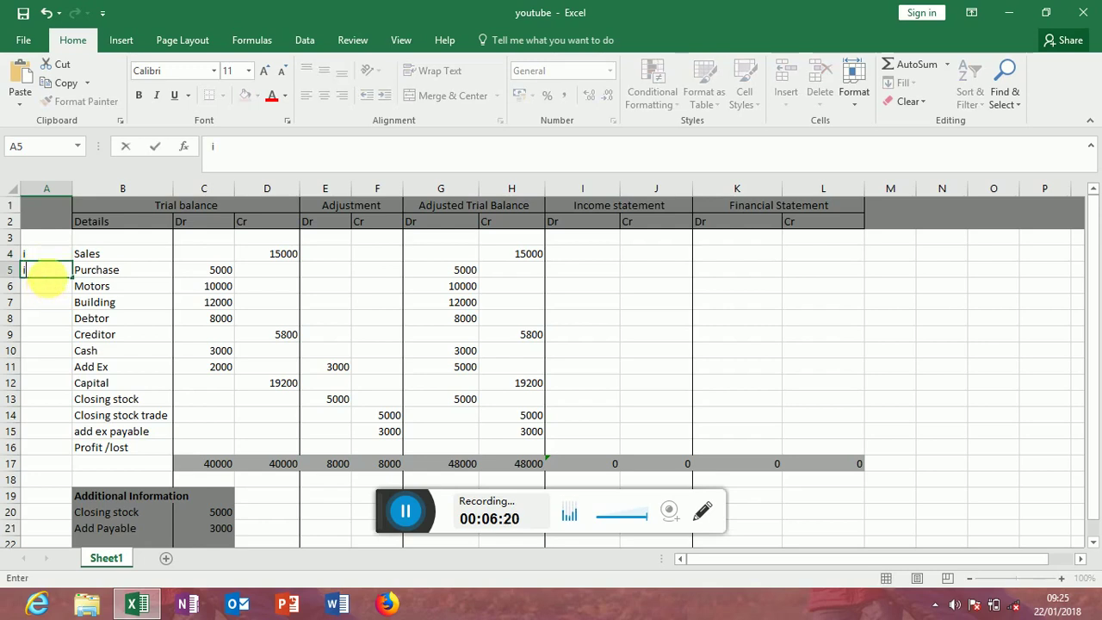
pyautogui.press('Return')
pyautogui.write('f')
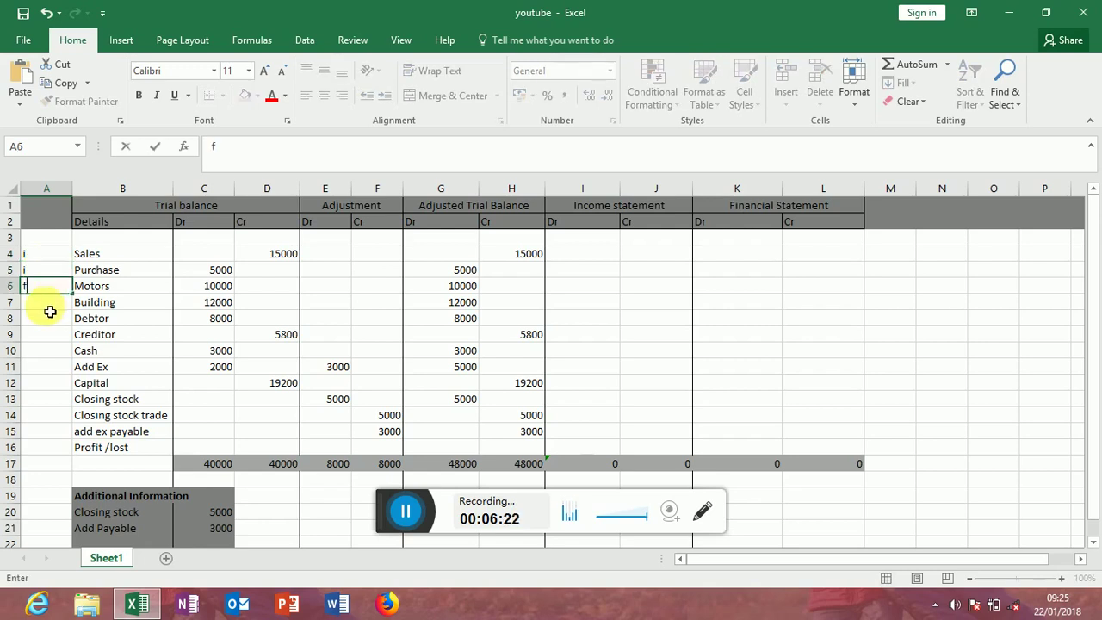
pyautogui.press('Return')
pyautogui.write('f')
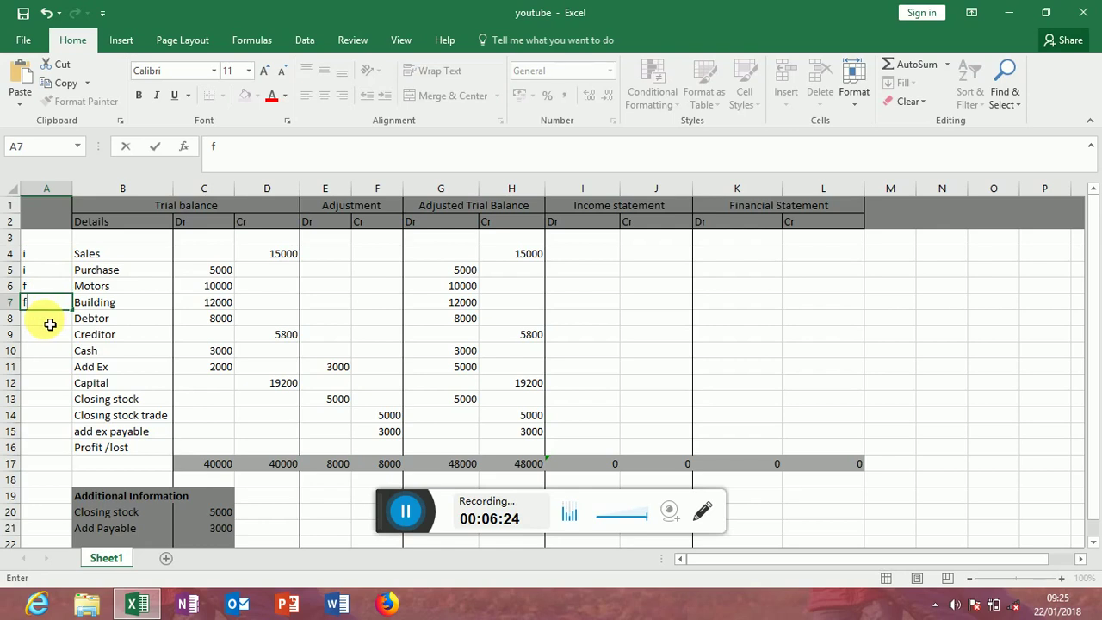
pyautogui.press('Return')
pyautogui.write('f')
pyautogui.press('Return')
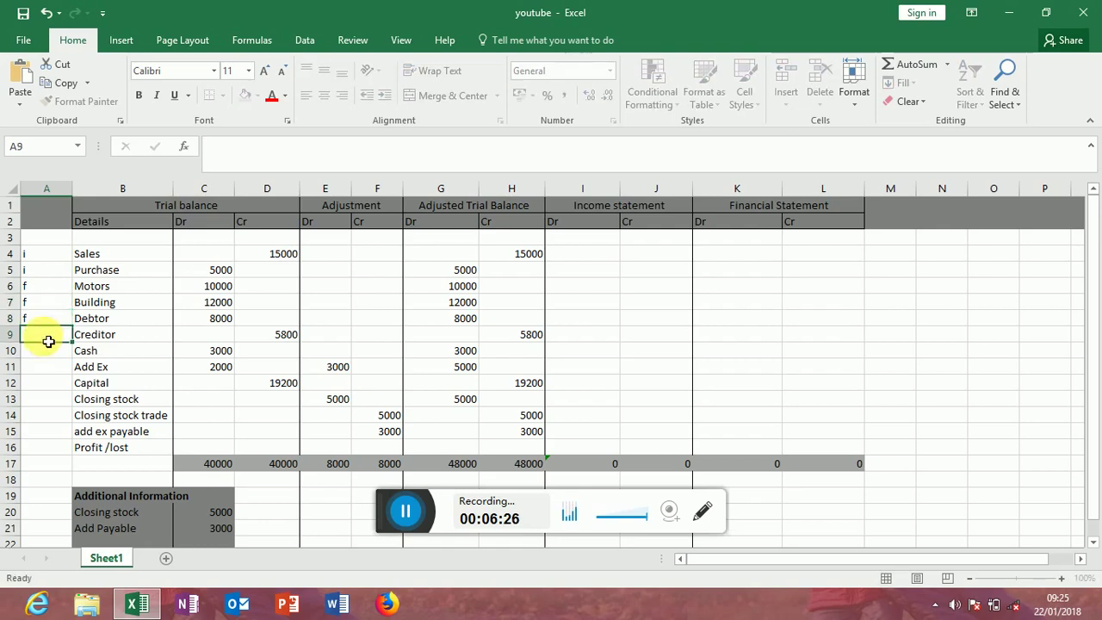
pyautogui.write('f')
pyautogui.press('Return')
pyautogui.write('f')
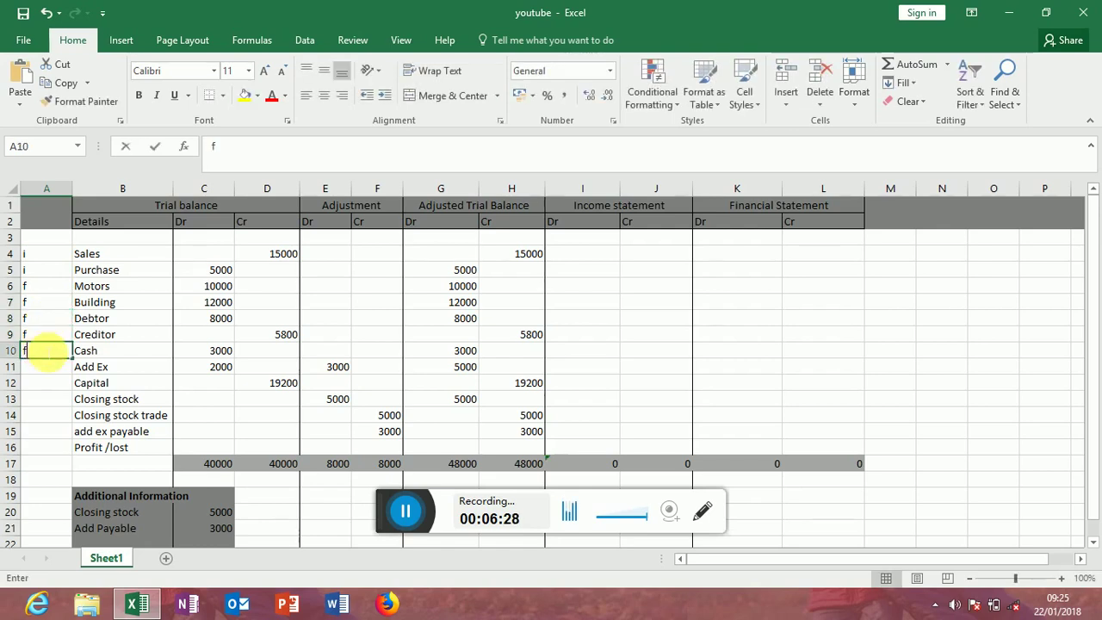
pyautogui.press('Return')
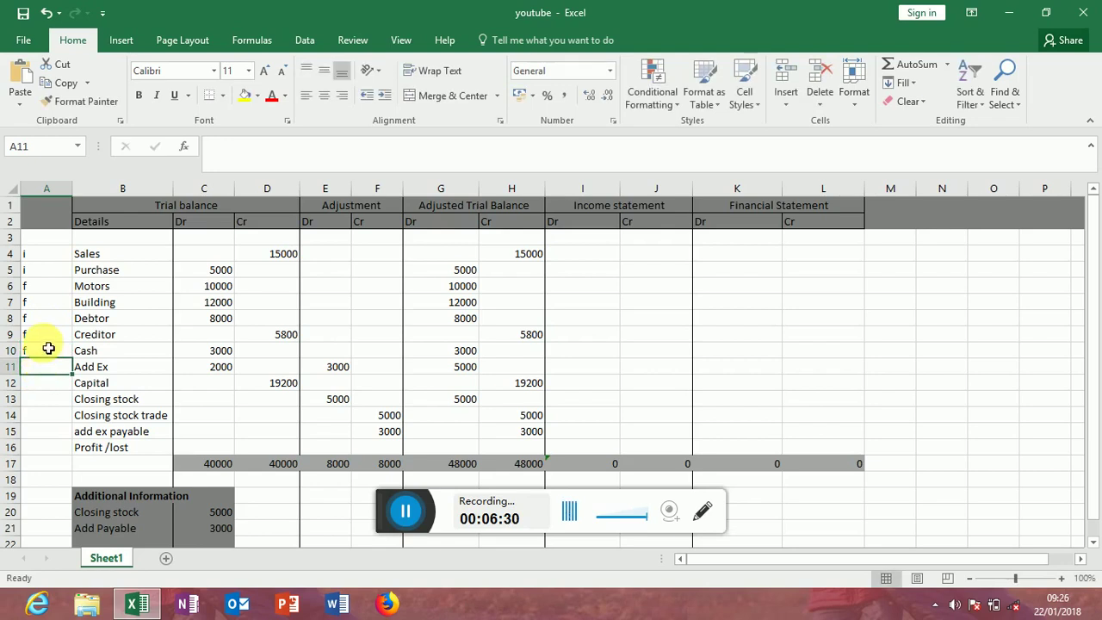
pyautogui.write('i')
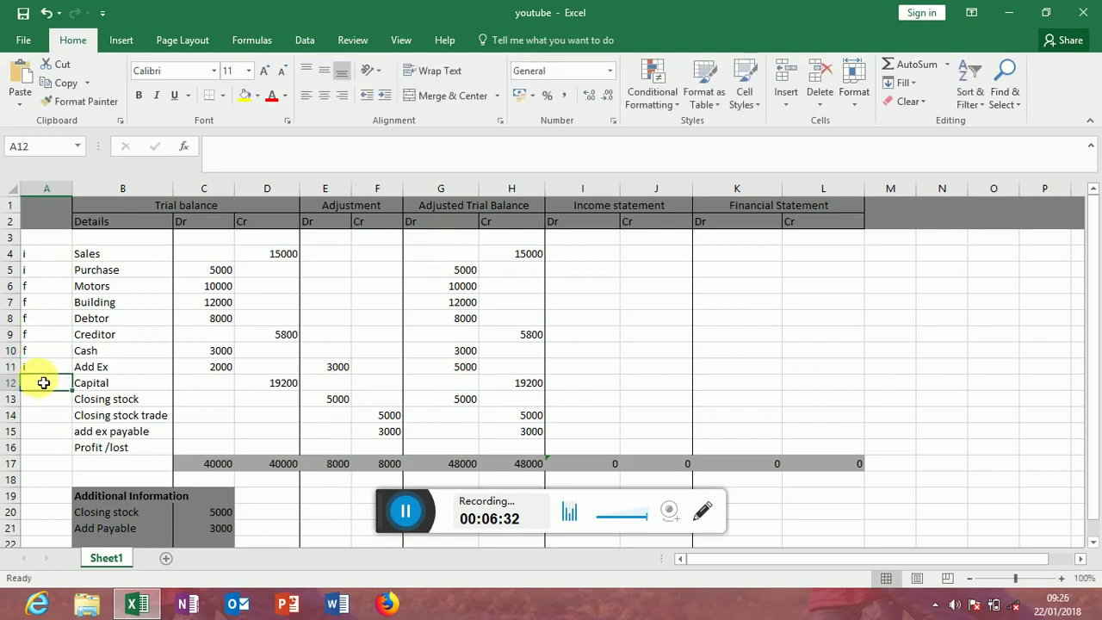
pyautogui.press('Return')
pyautogui.write('f')
pyautogui.press('Return')
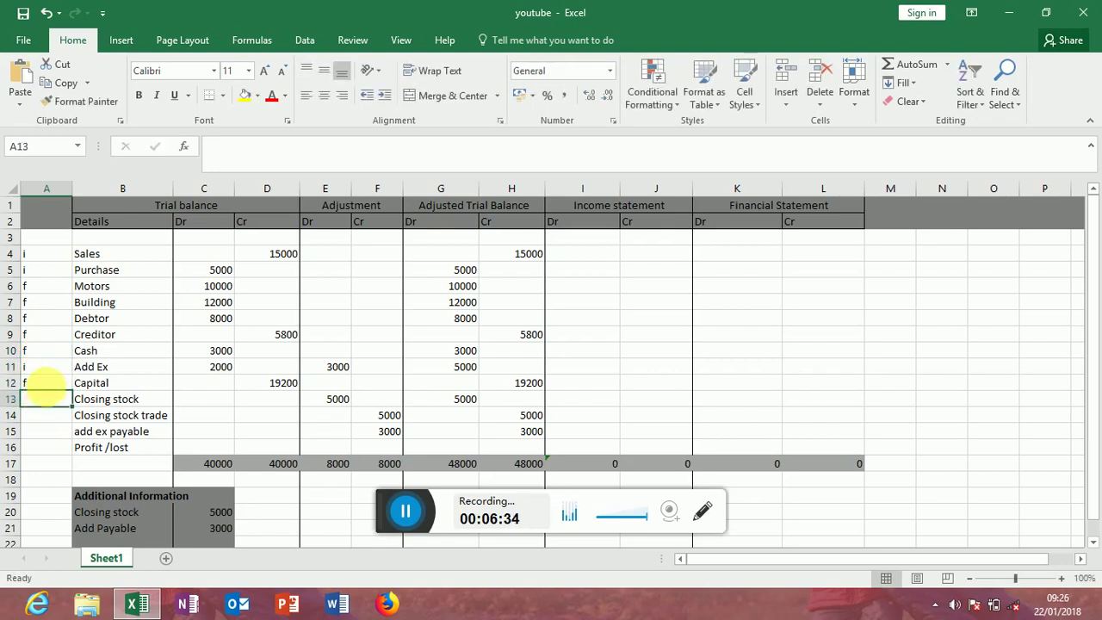
pyautogui.write('f')
pyautogui.press('Return')
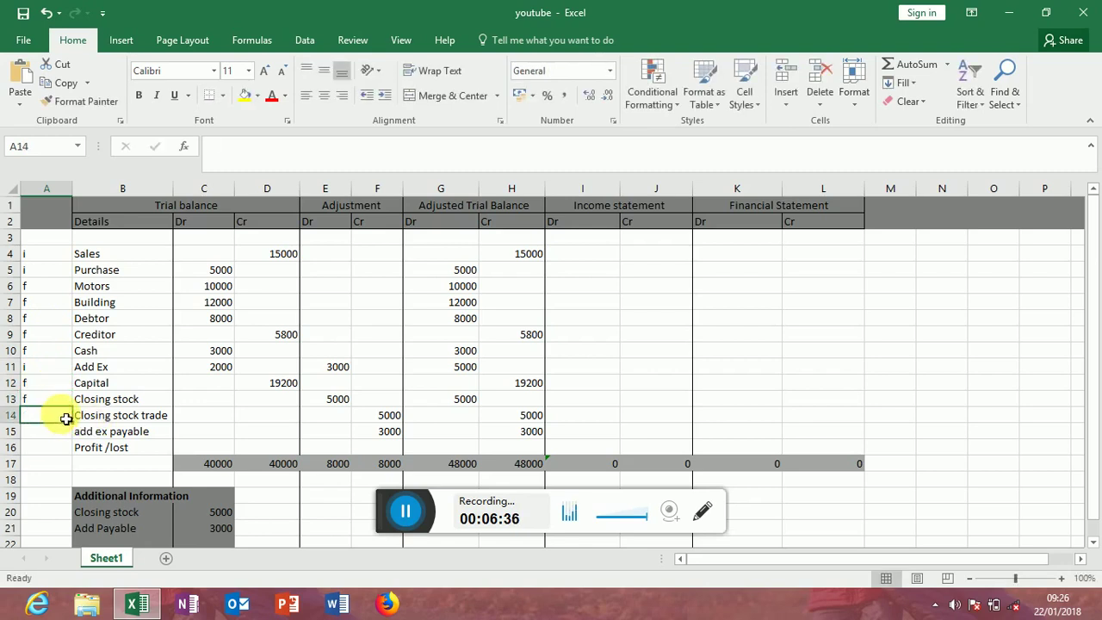
pyautogui.write('i')
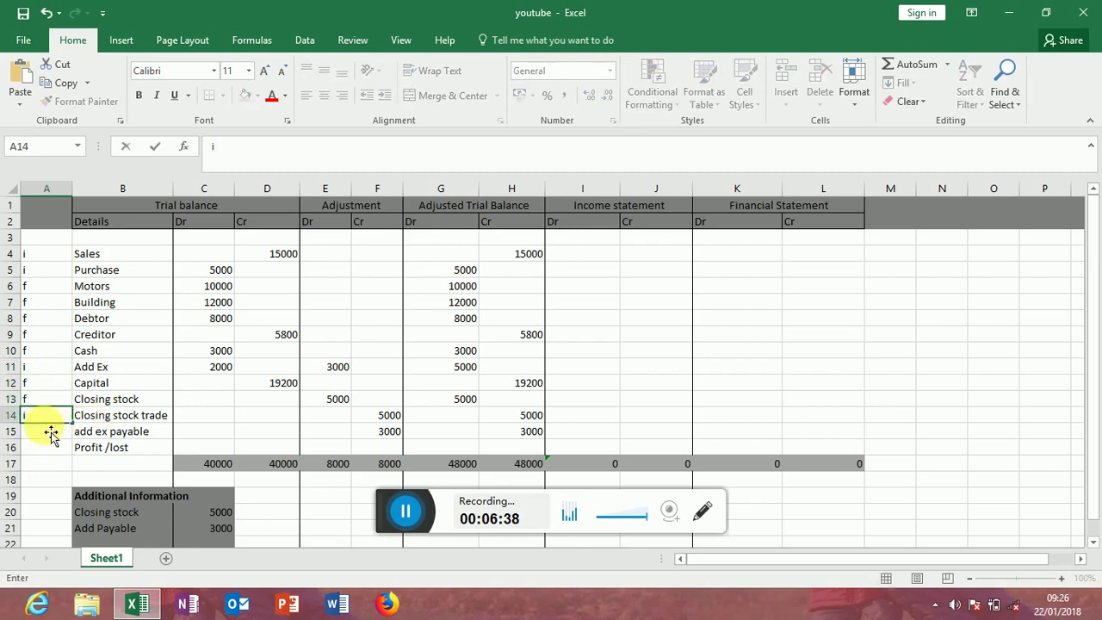
pyautogui.press('Return')
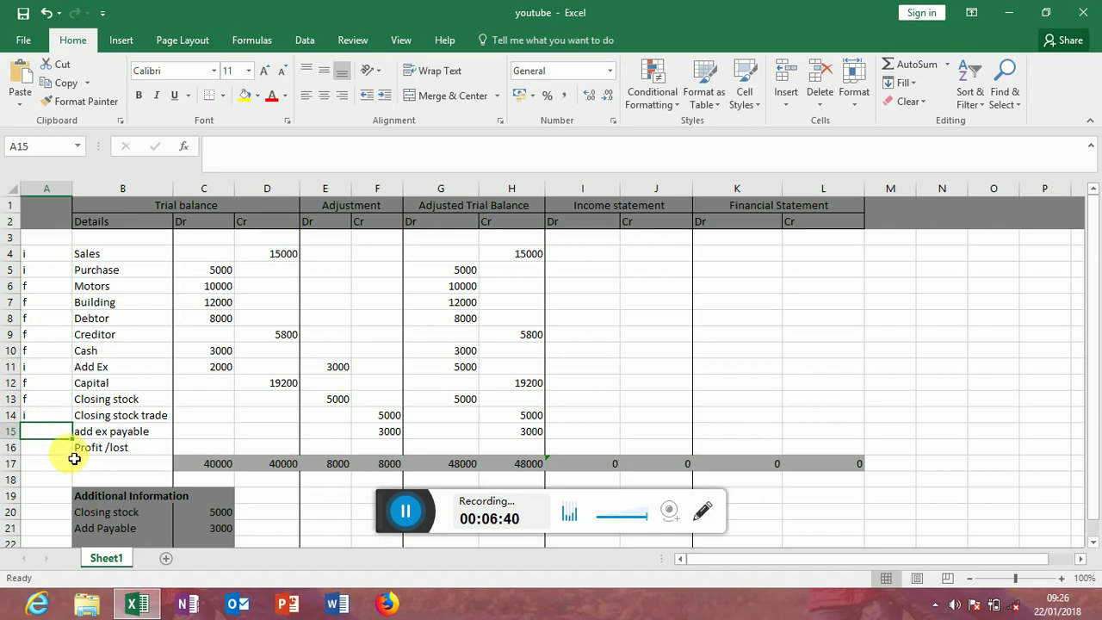
pyautogui.write('f')
pyautogui.click(557, 401)
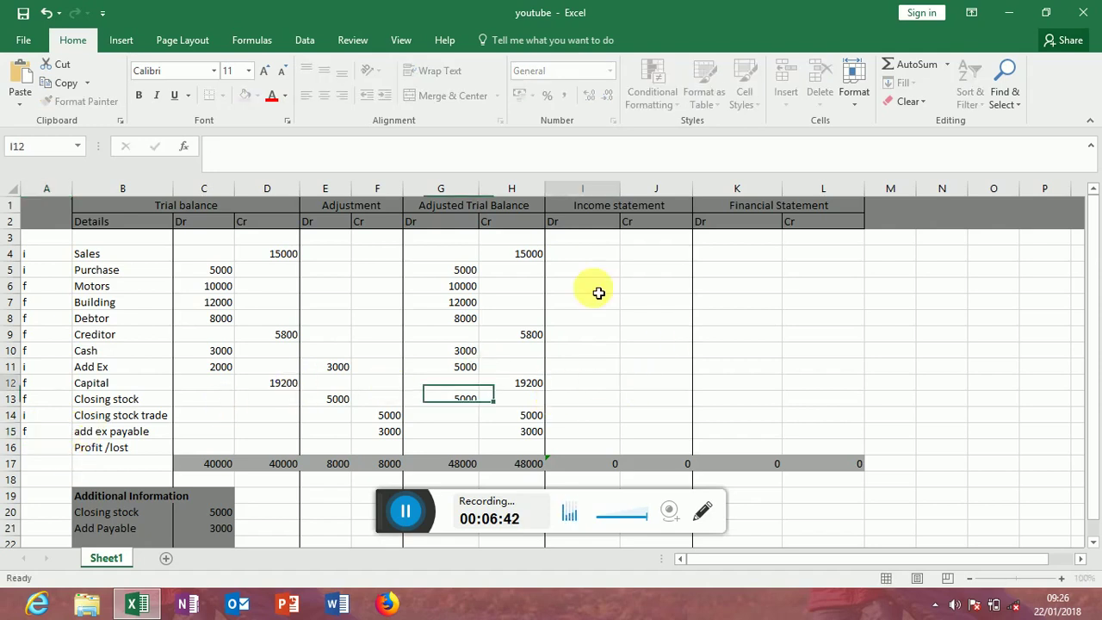
pyautogui.click(590, 255)
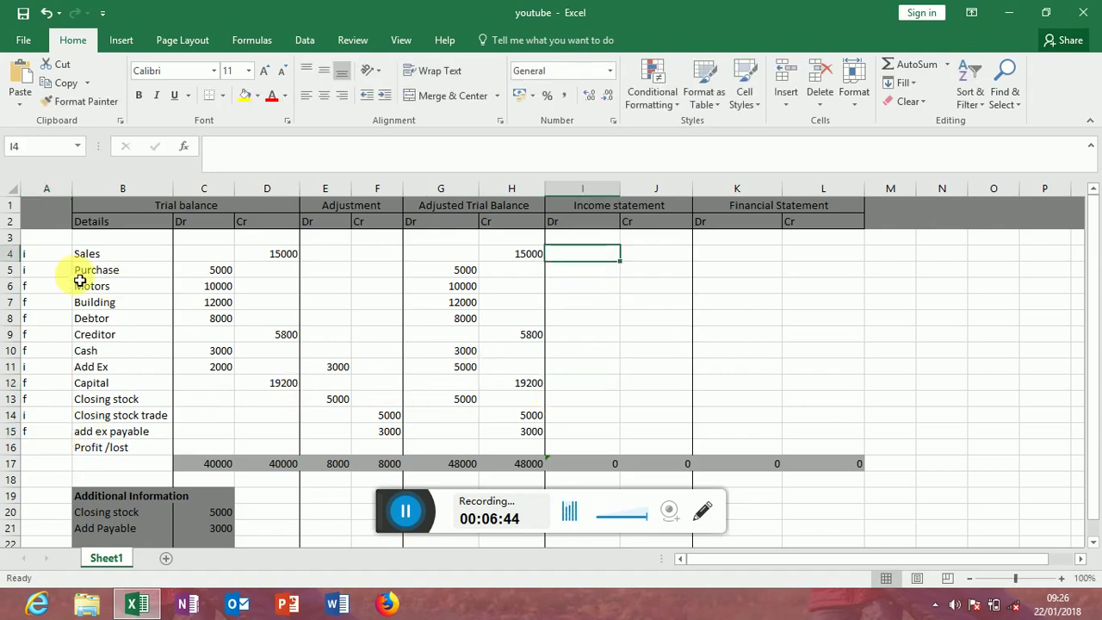
pyautogui.click(35, 253)
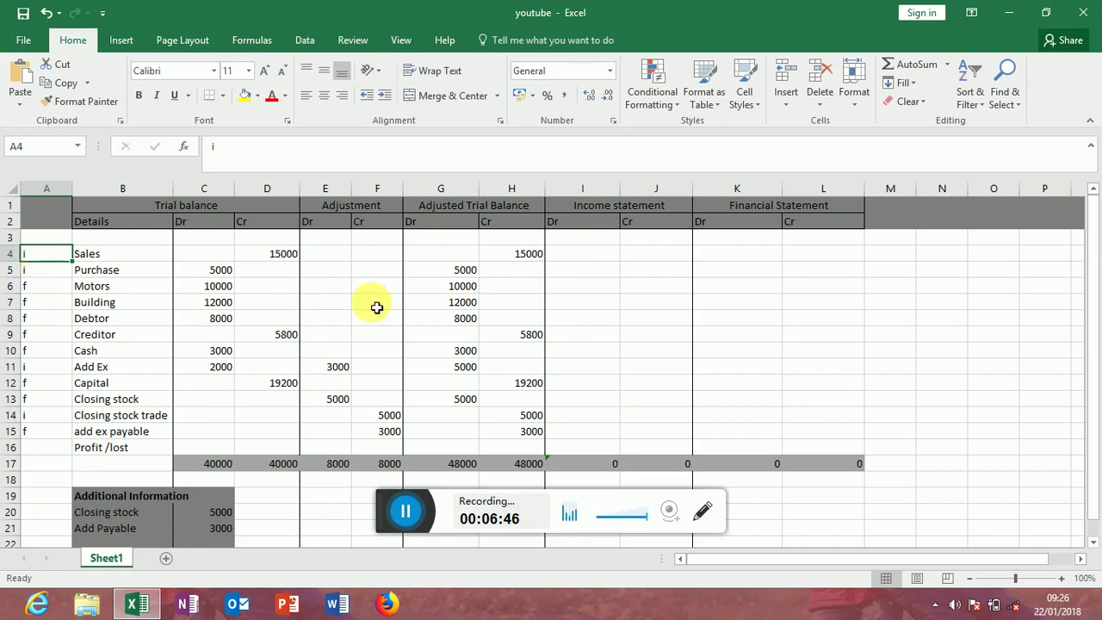
pyautogui.click(444, 251)
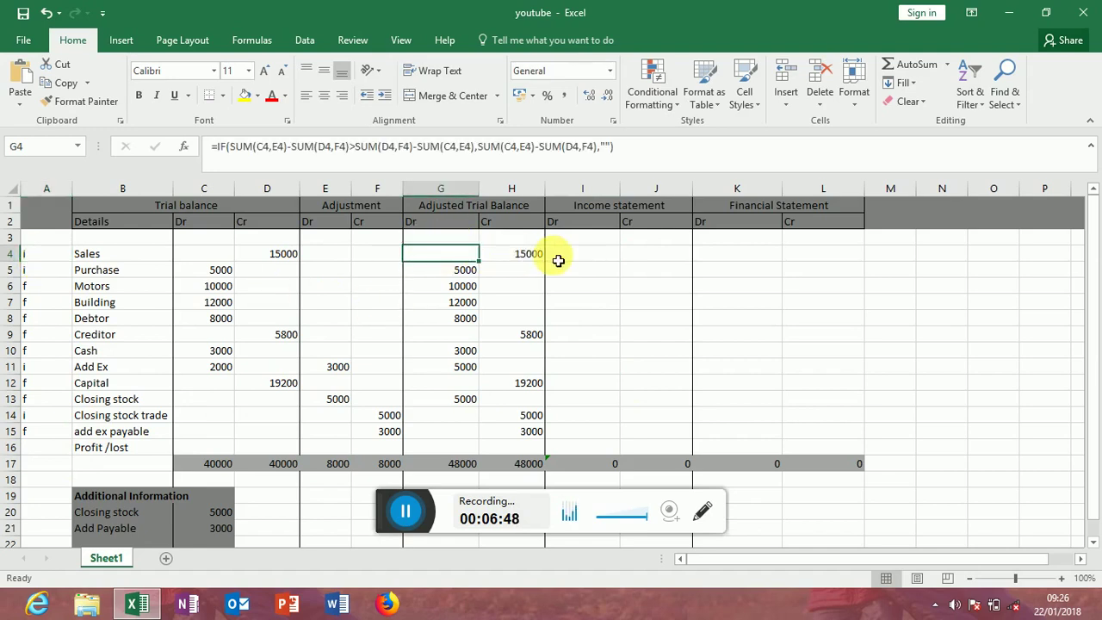
pyautogui.click(568, 255)
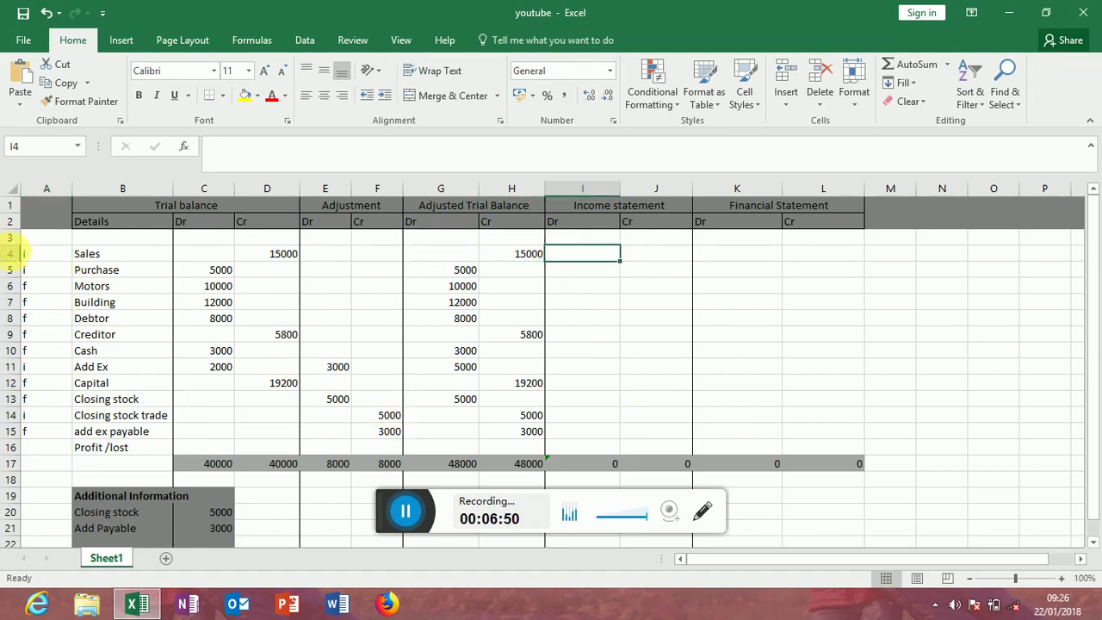
pyautogui.click(35, 253)
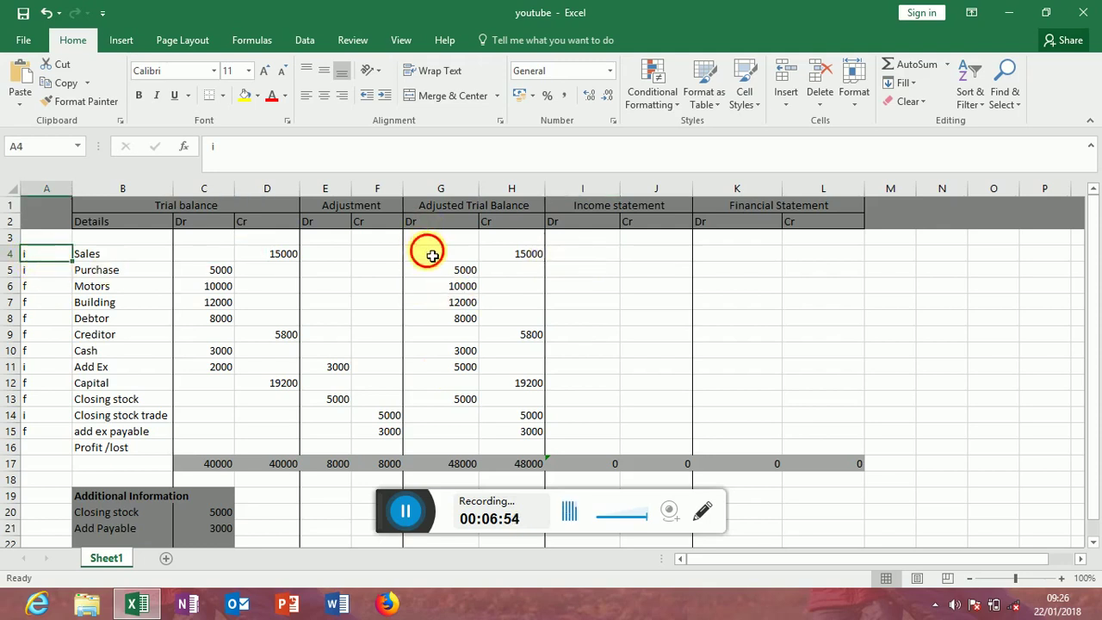
pyautogui.click(430, 253)
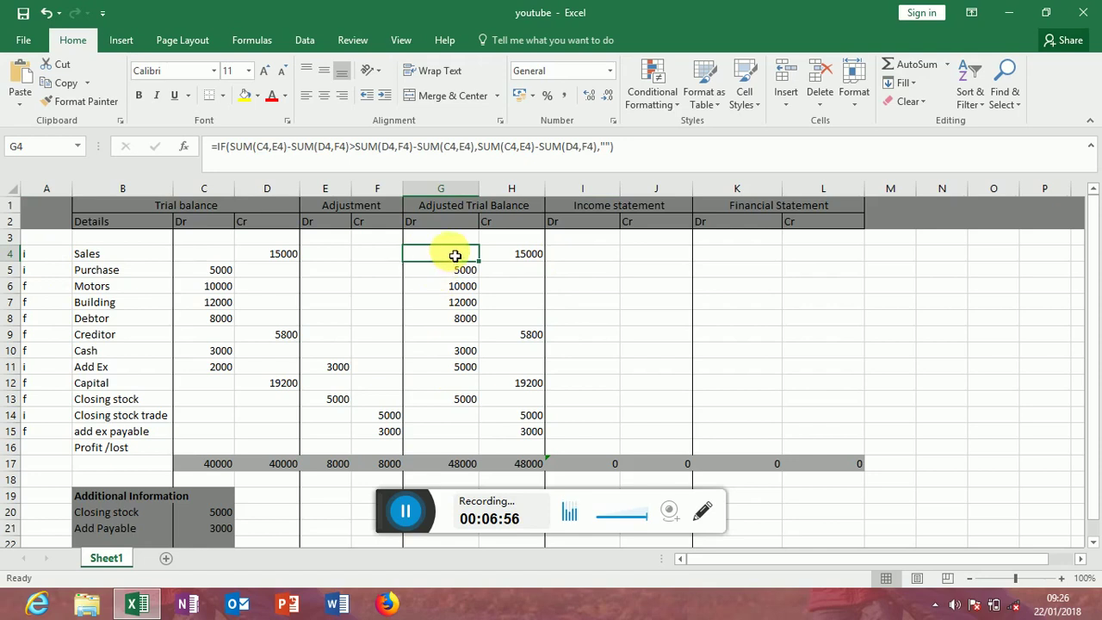
# Step: Enter =IF(A4="I",G4,0) in I4 and fill it to I15, totalling 10000 from Purchase and Add Ex
pyautogui.click(600, 256)
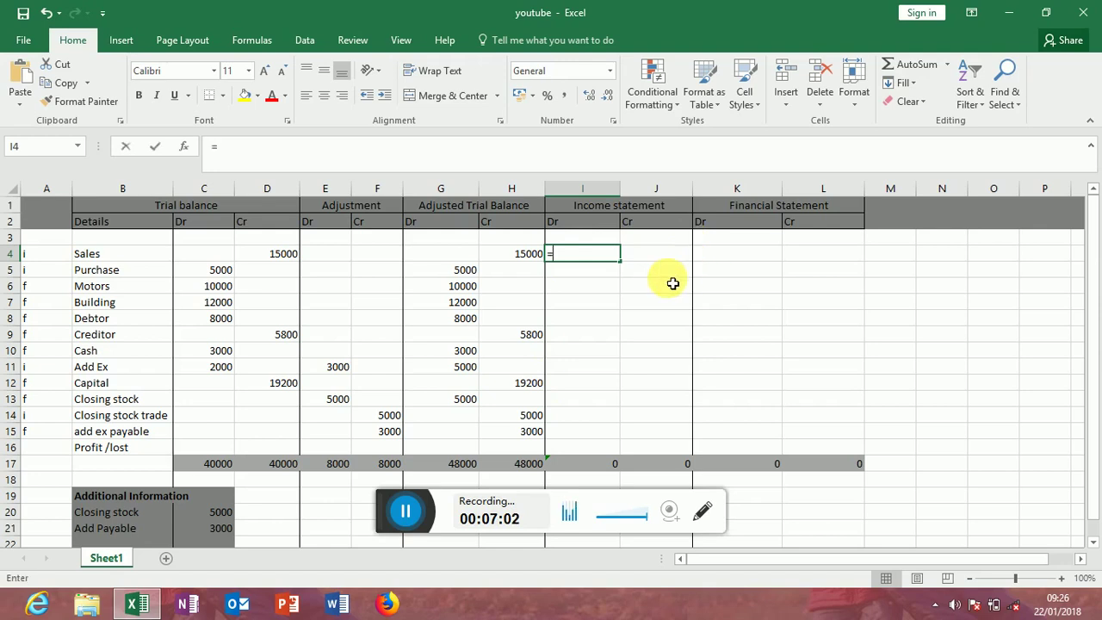
pyautogui.write('=')
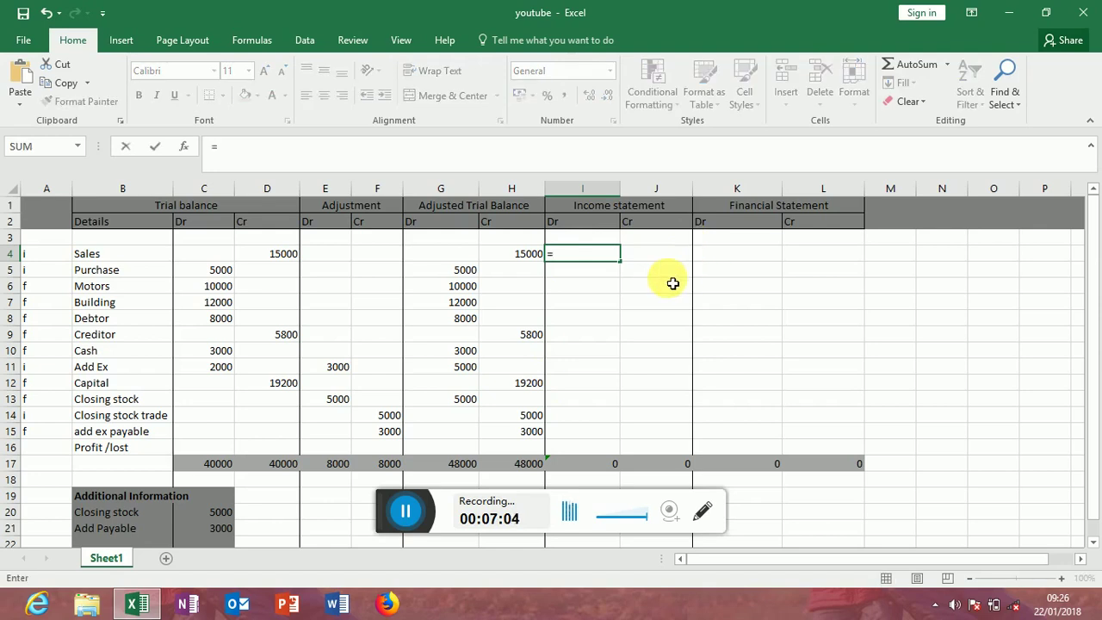
pyautogui.write('if(')
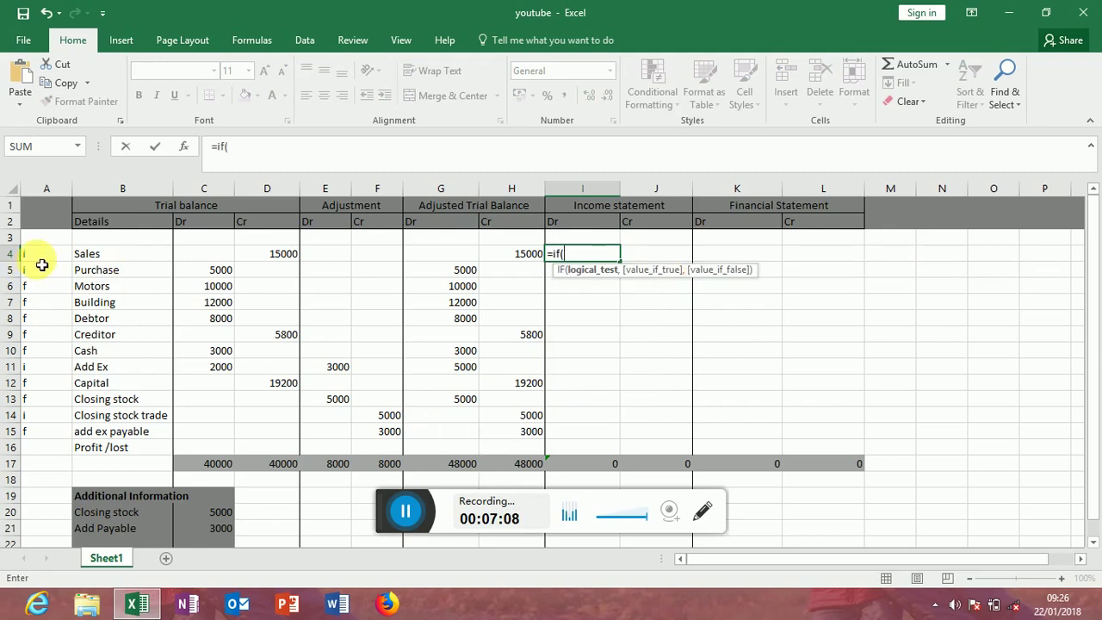
pyautogui.click(40, 256)
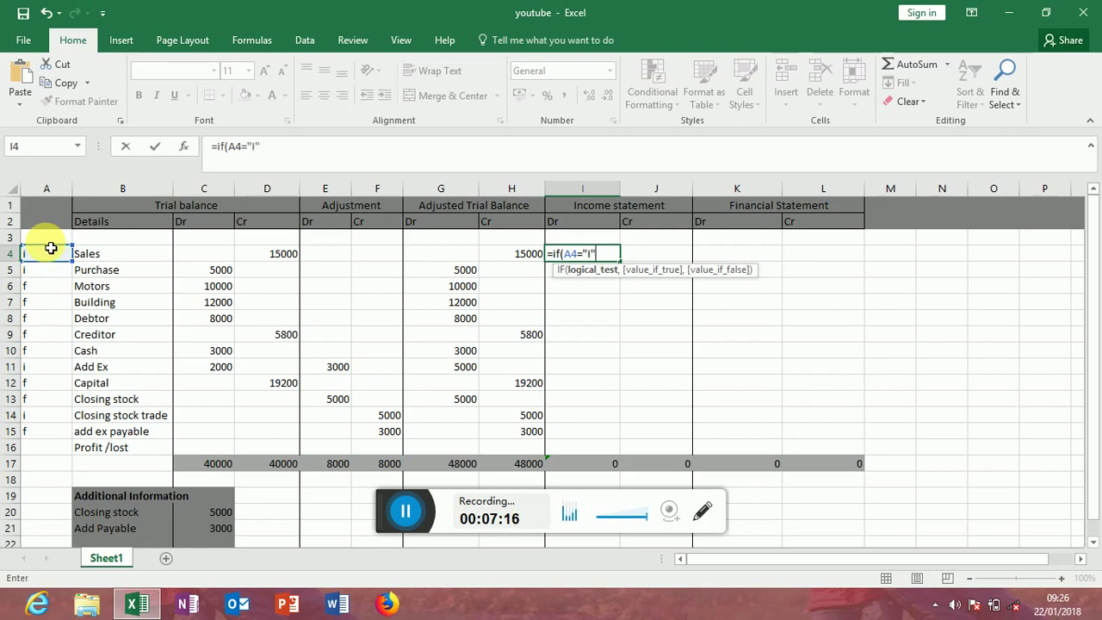
pyautogui.write('="I",')
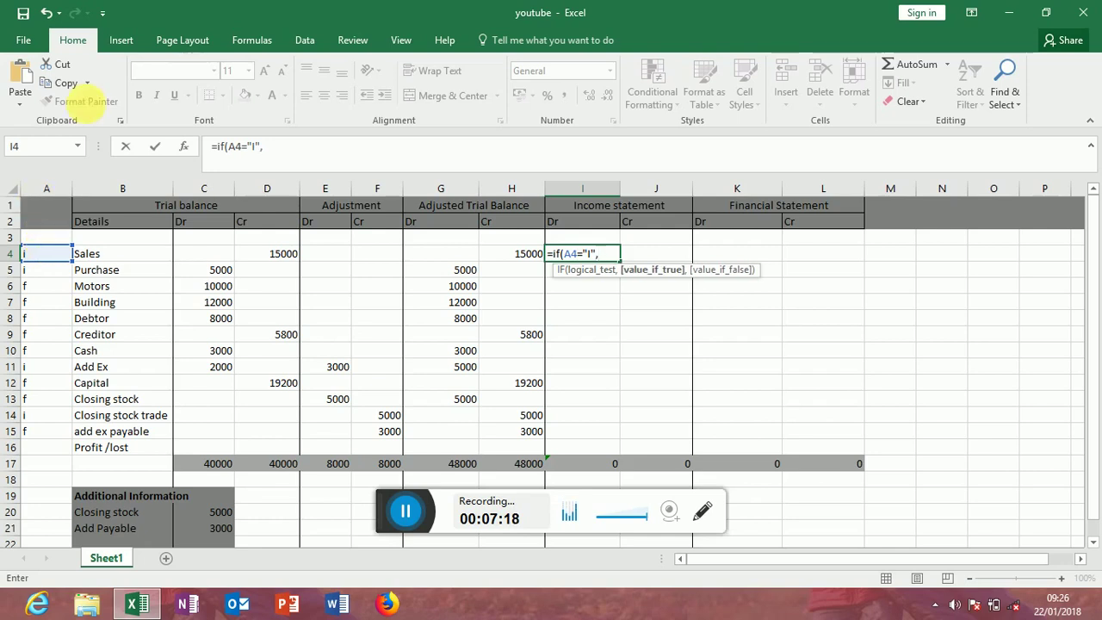
pyautogui.click(461, 257)
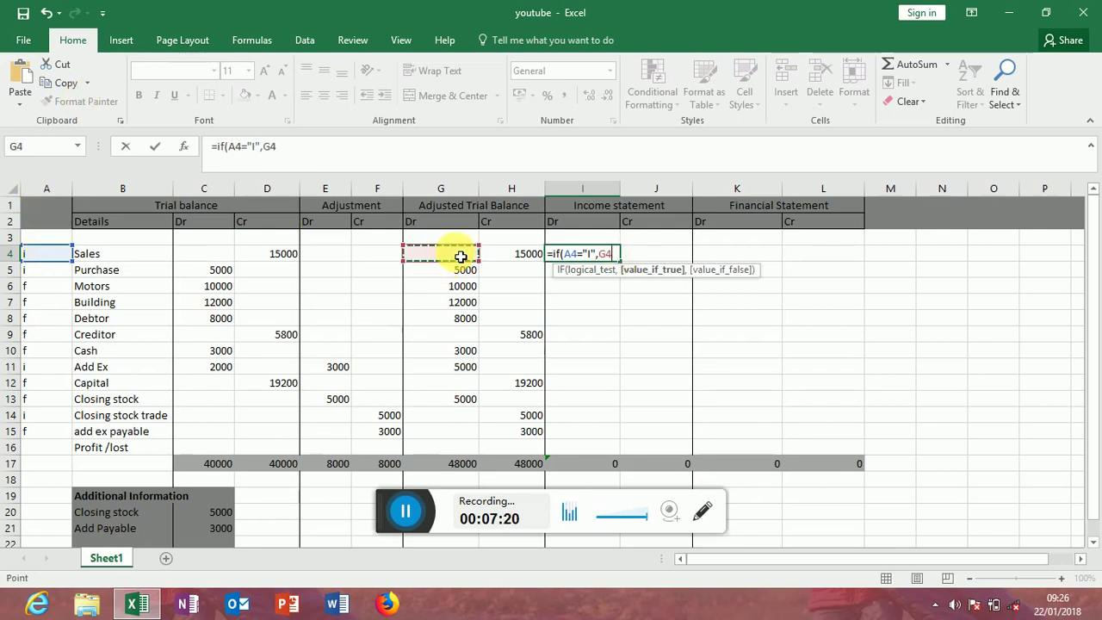
pyautogui.write(',0')
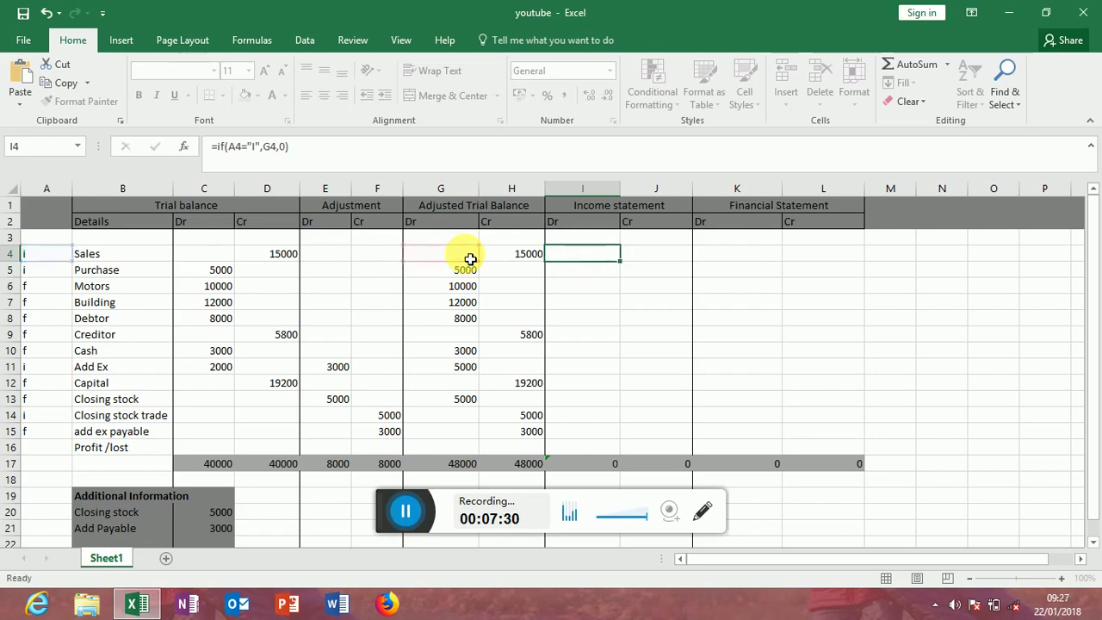
pyautogui.press('Return')
pyautogui.click(605, 259)
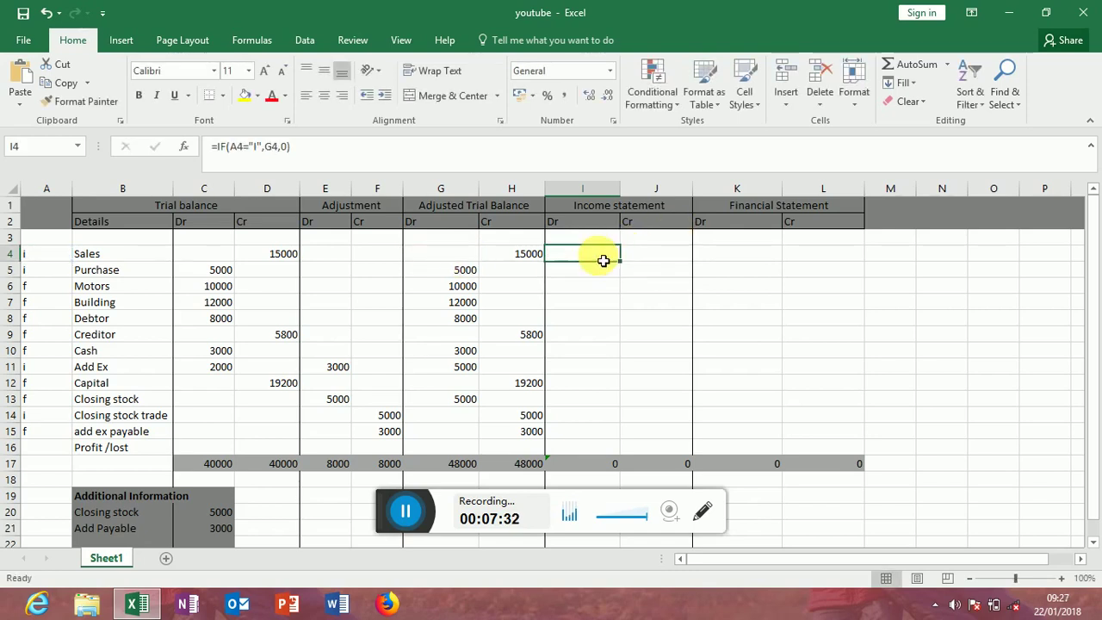
pyautogui.moveTo(619, 263); pyautogui.dragTo(613, 431)
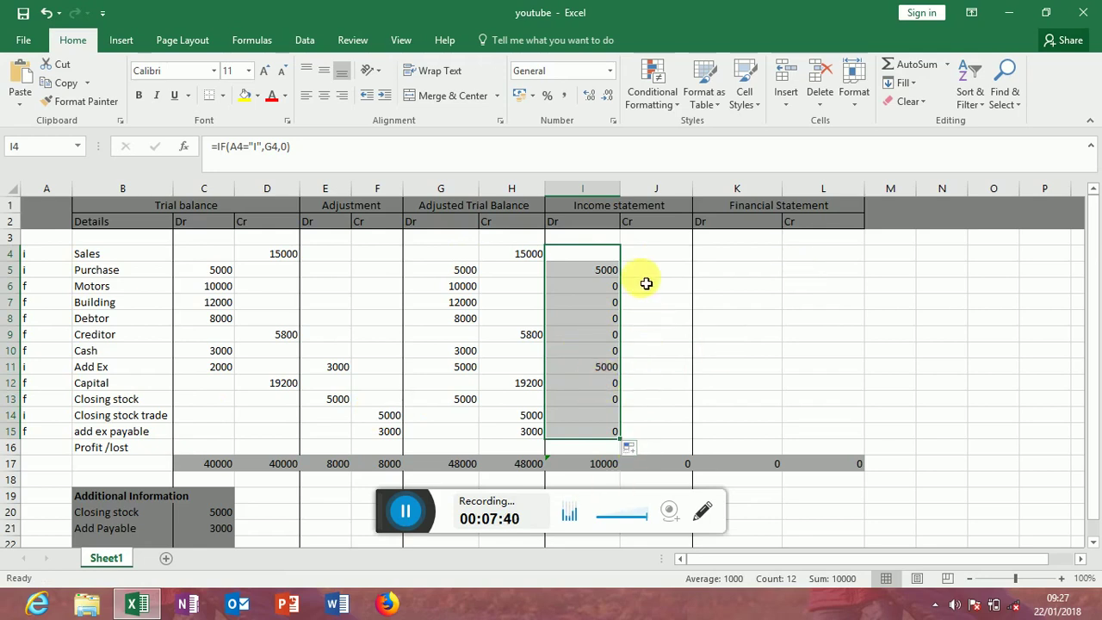
# Step: Fill J4:J15 with =IF(A4="I",H4,0), pulling in the i-coded credits totalling 20000
pyautogui.click(658, 254)
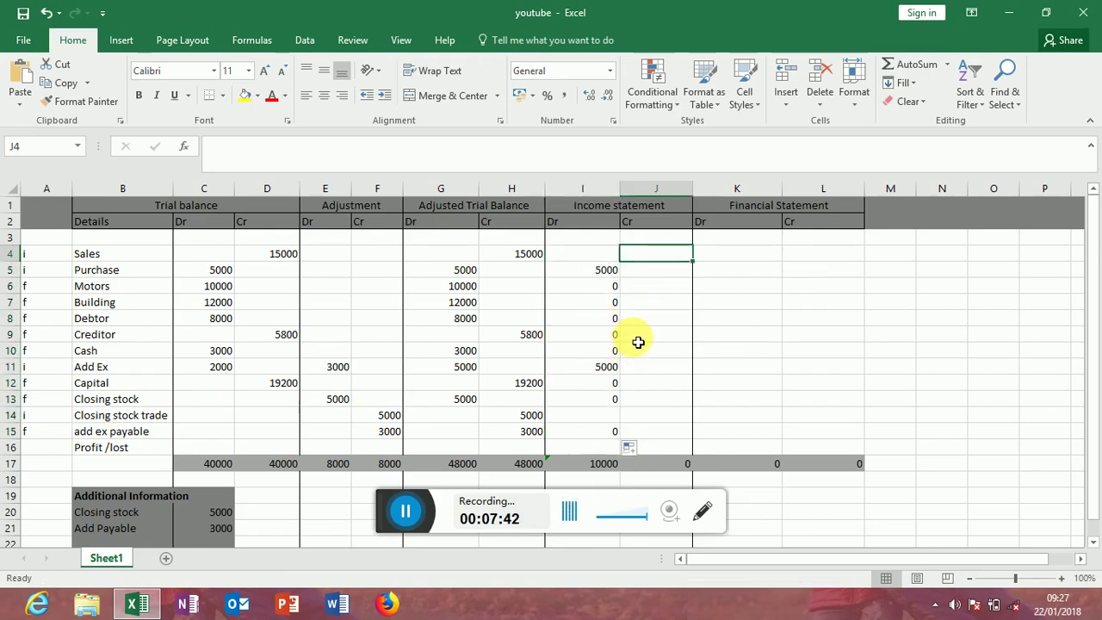
pyautogui.write('=')
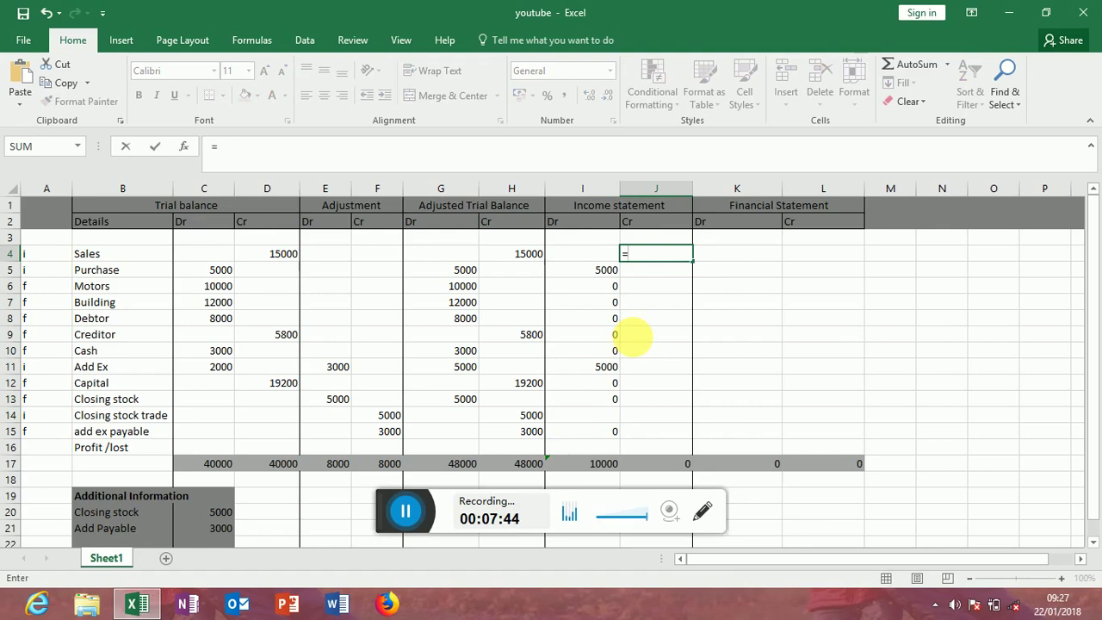
pyautogui.write('if(')
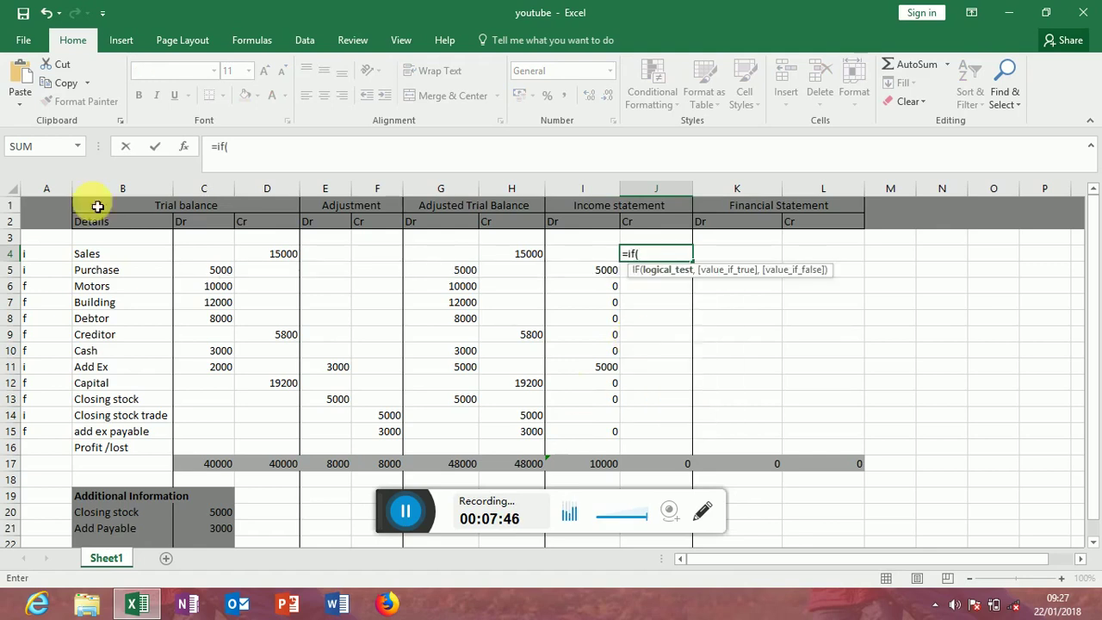
pyautogui.click(44, 254)
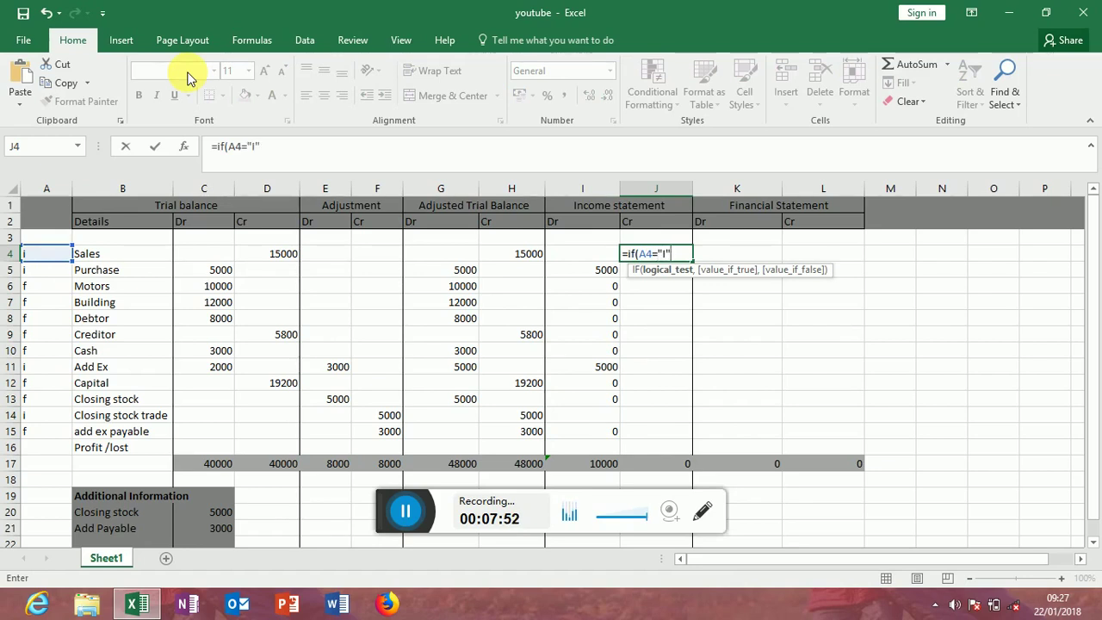
pyautogui.write('="I",')
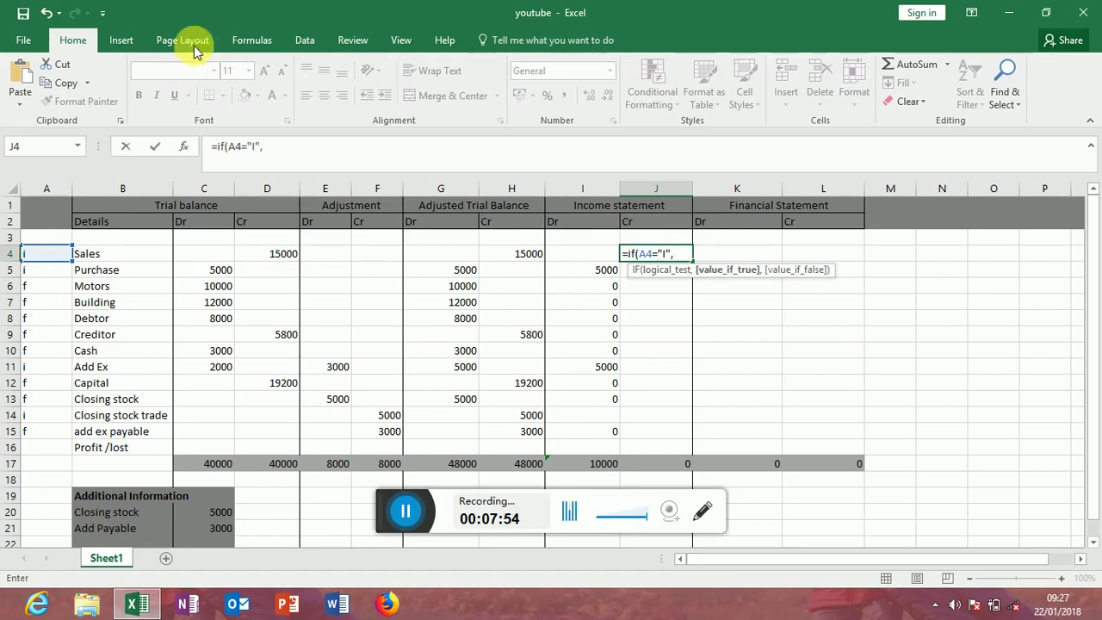
pyautogui.click(507, 252)
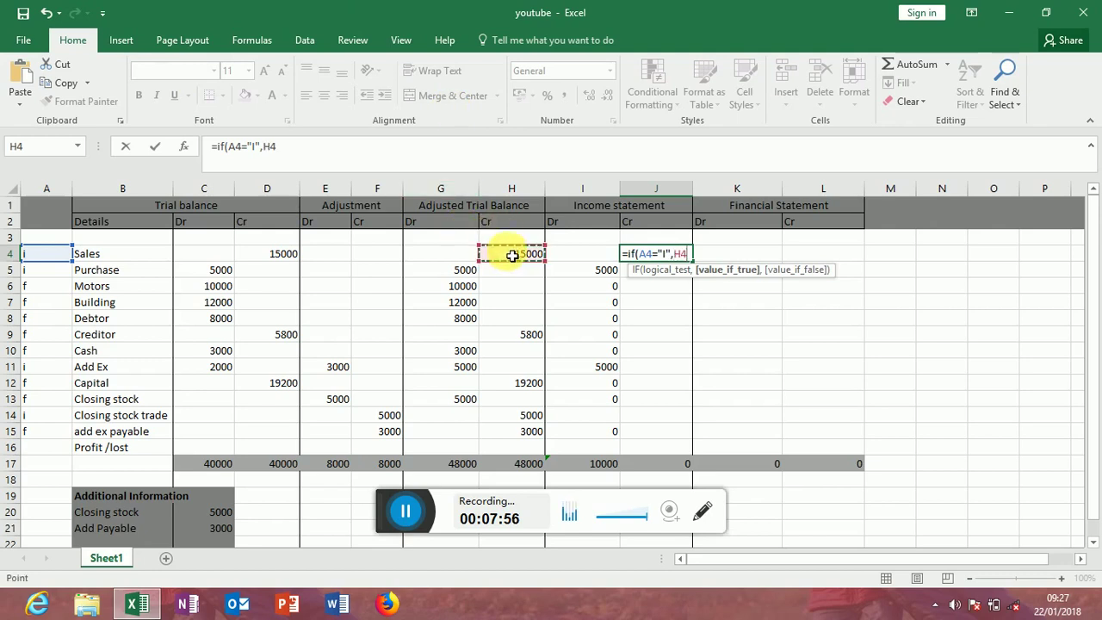
pyautogui.write(',0')
pyautogui.press('Return')
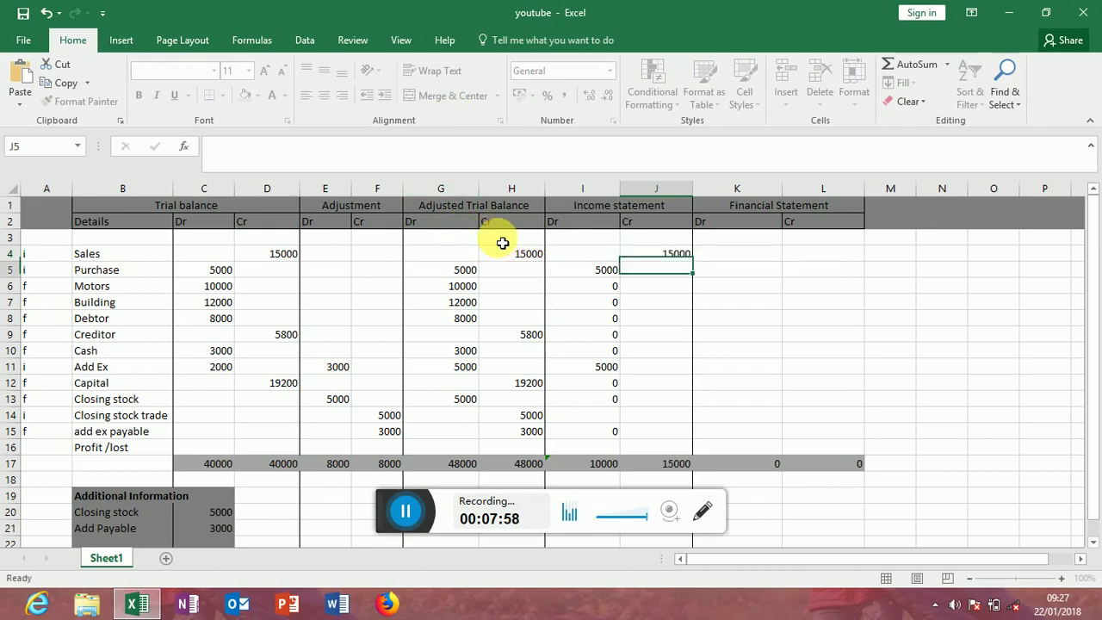
pyautogui.click(671, 253)
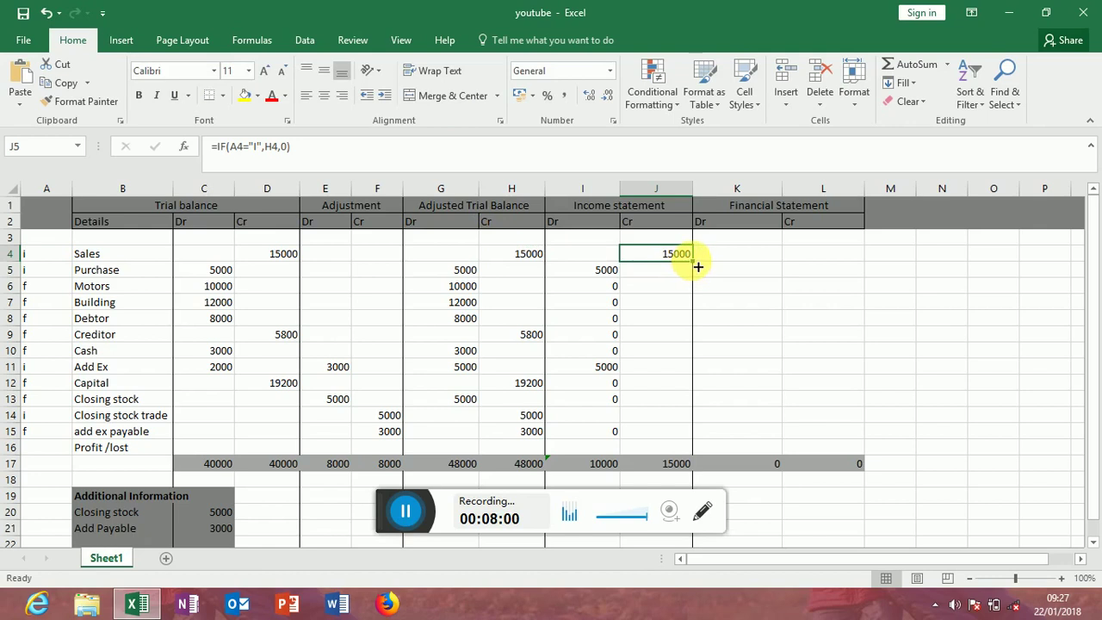
pyautogui.moveTo(697, 267); pyautogui.dragTo(664, 434)
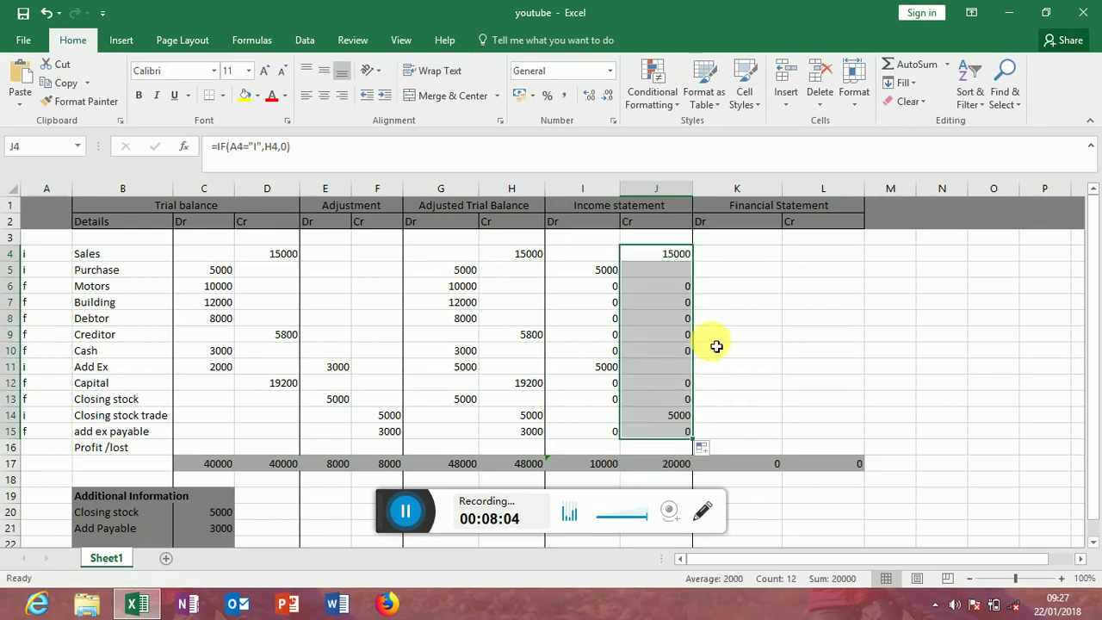
pyautogui.click(740, 252)
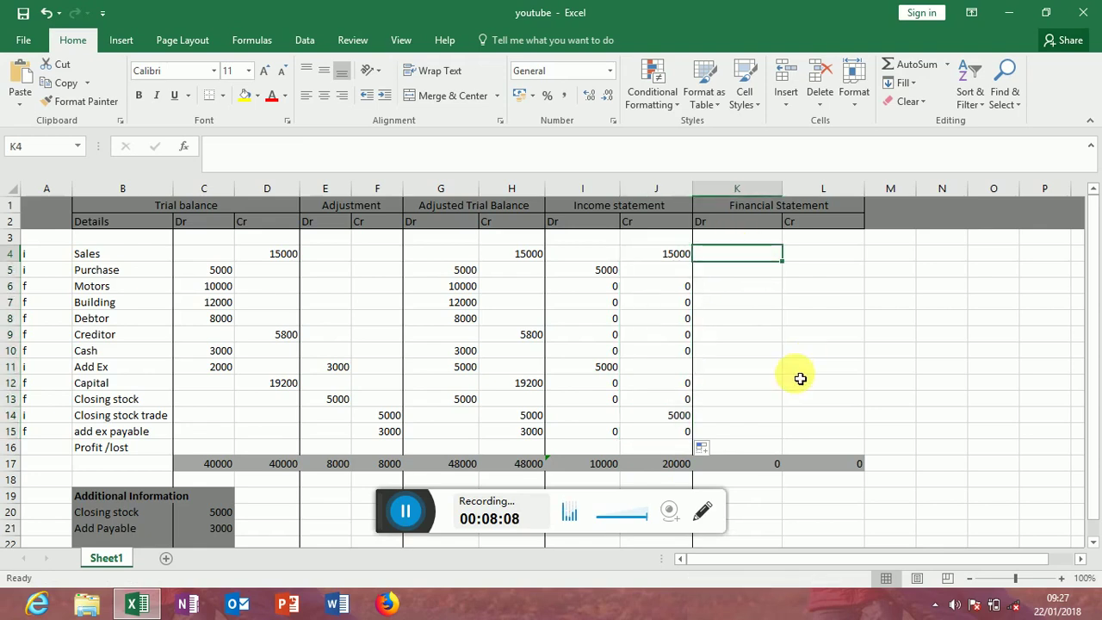
# Step: Fill K4:K15 with =IF(A4="f",G4,0), capturing the f-coded debits totalling 38000
pyautogui.write('=if(')
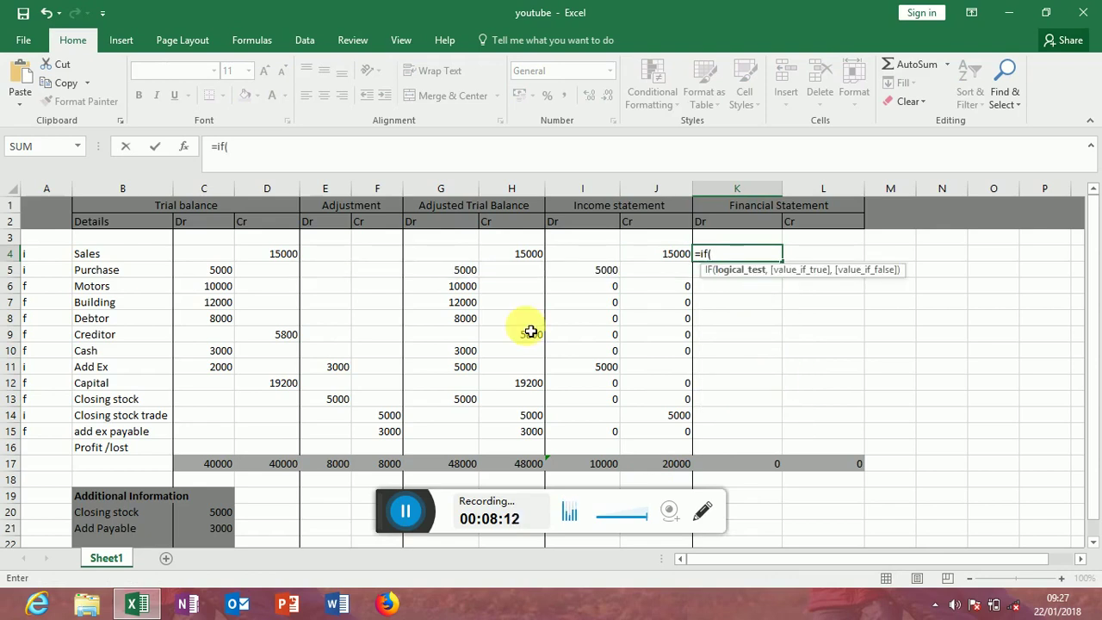
pyautogui.click(43, 252)
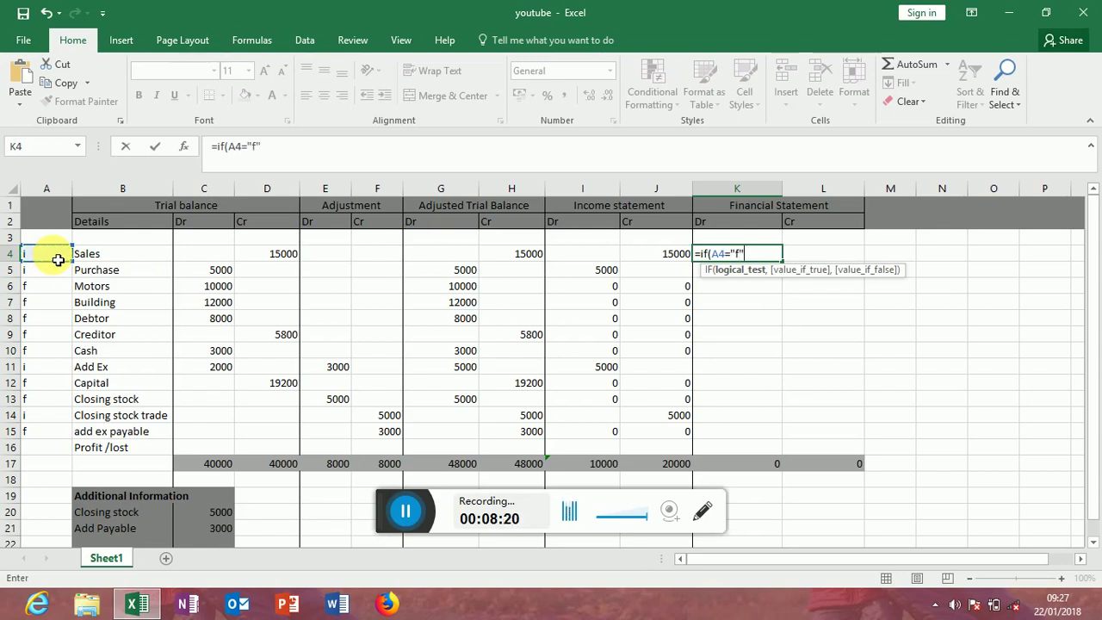
pyautogui.write('="f",')
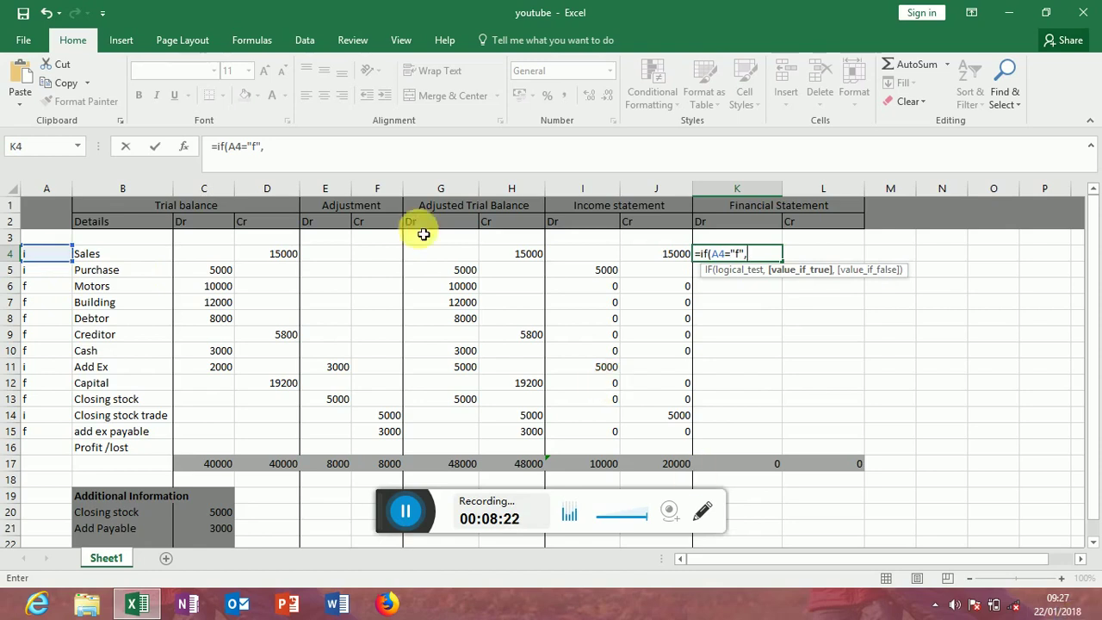
pyautogui.click(461, 259)
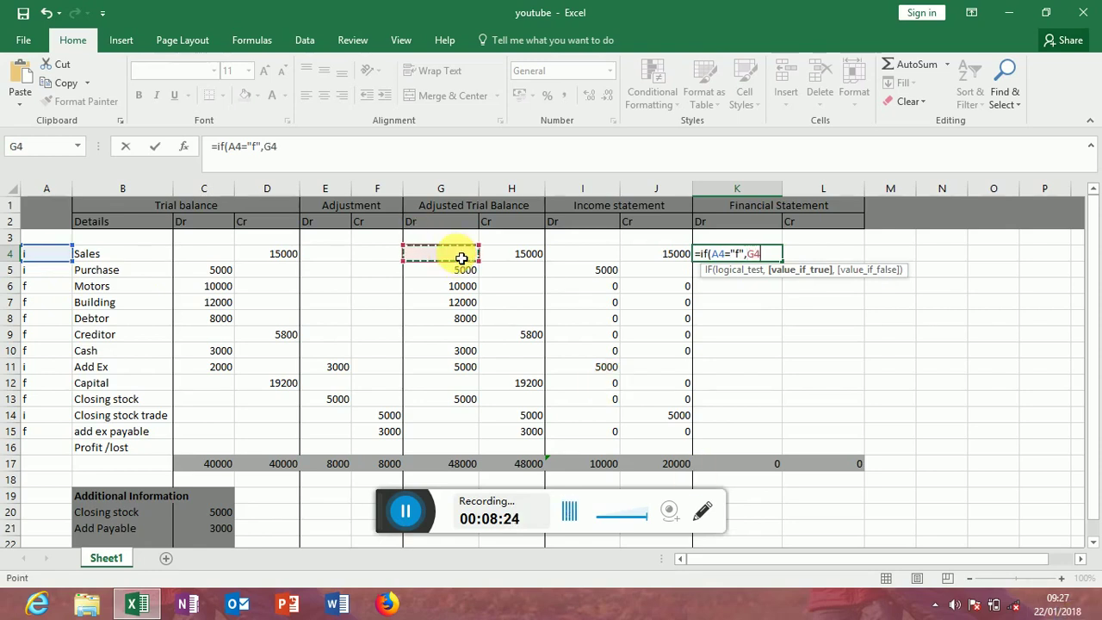
pyautogui.write(',0')
pyautogui.press('Return')
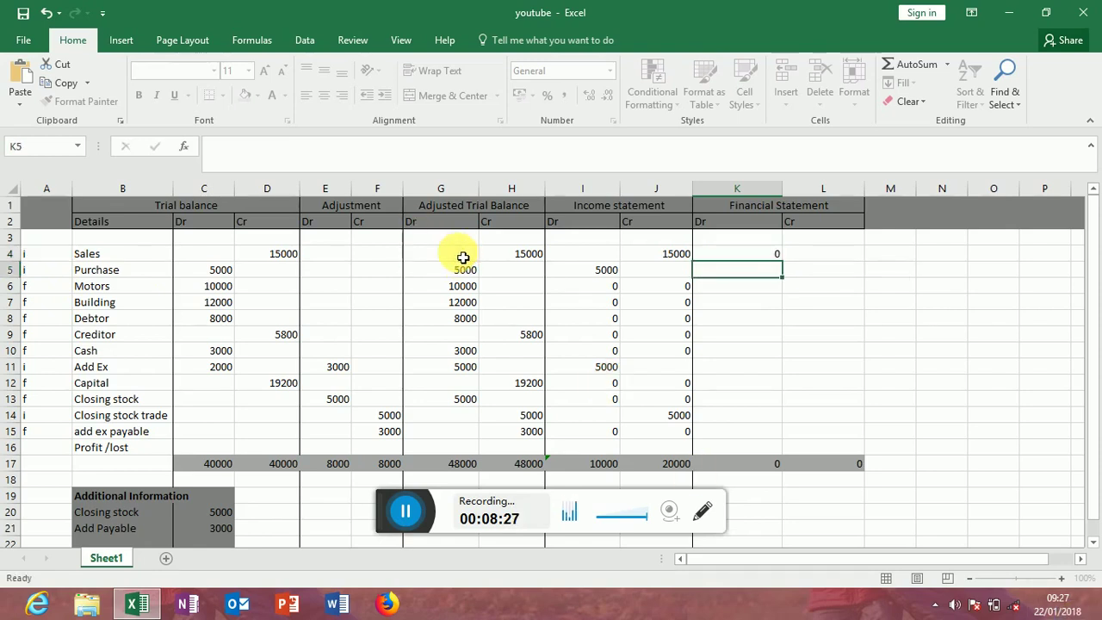
pyautogui.click(764, 254)
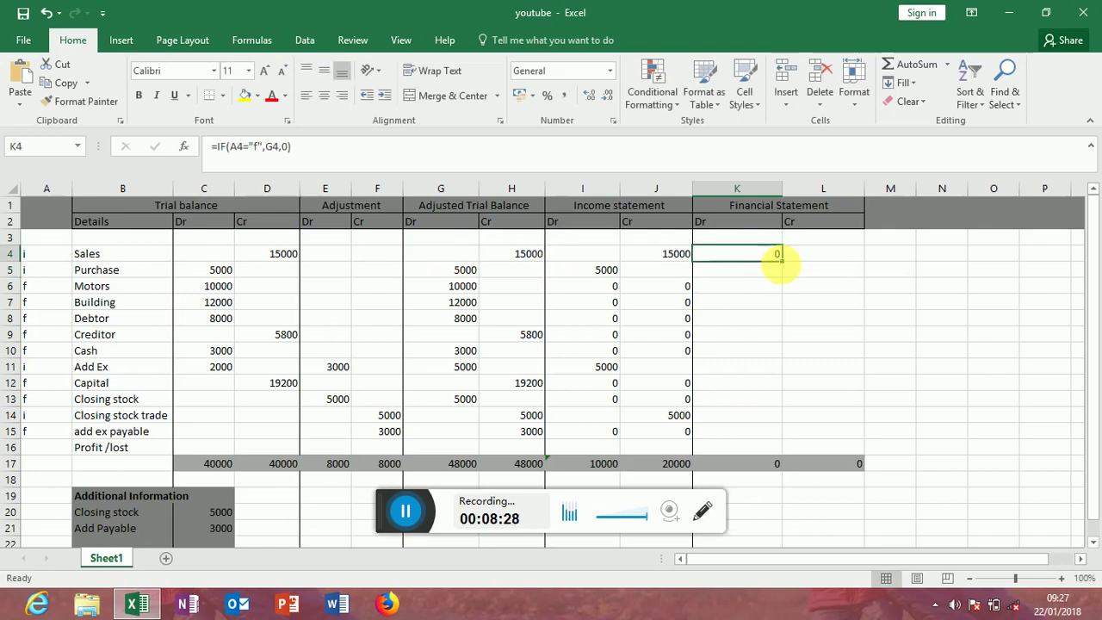
pyautogui.moveTo(787, 269); pyautogui.dragTo(740, 433)
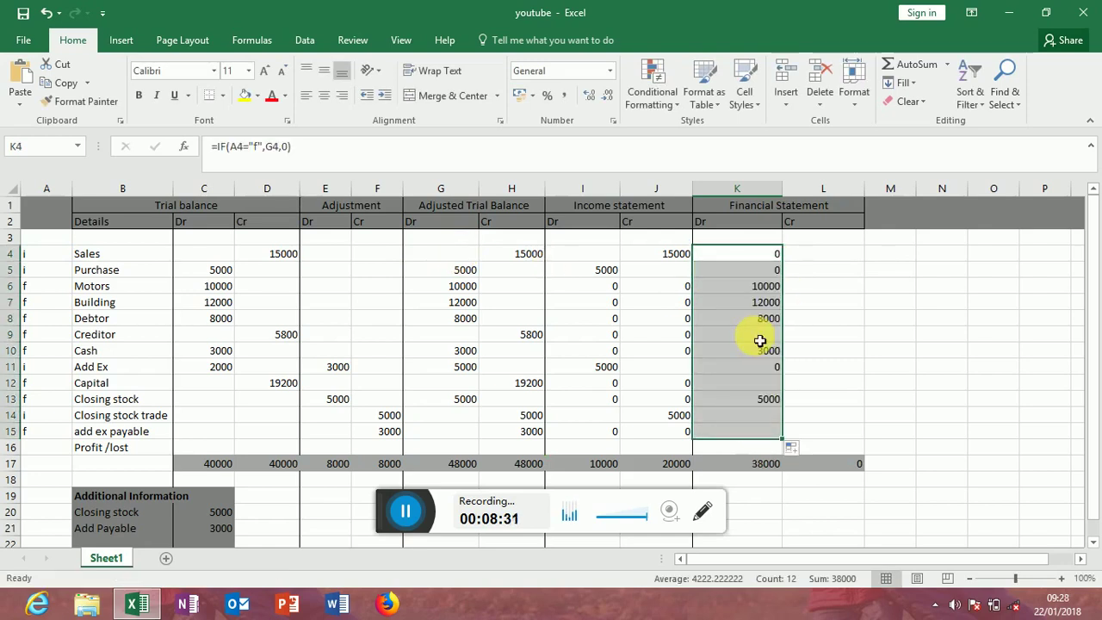
pyautogui.click(814, 251)
# Step: Fill L4:L15 with =IF(A4="f",H4,0), capturing the f-coded credits totalling 28000
pyautogui.write('=')
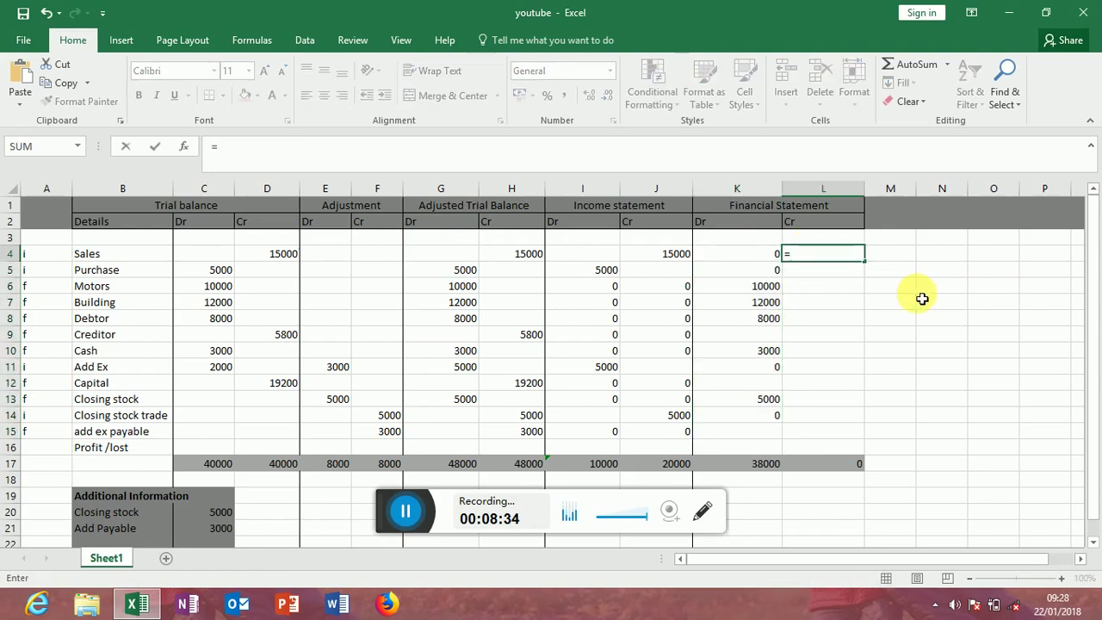
pyautogui.write('if(')
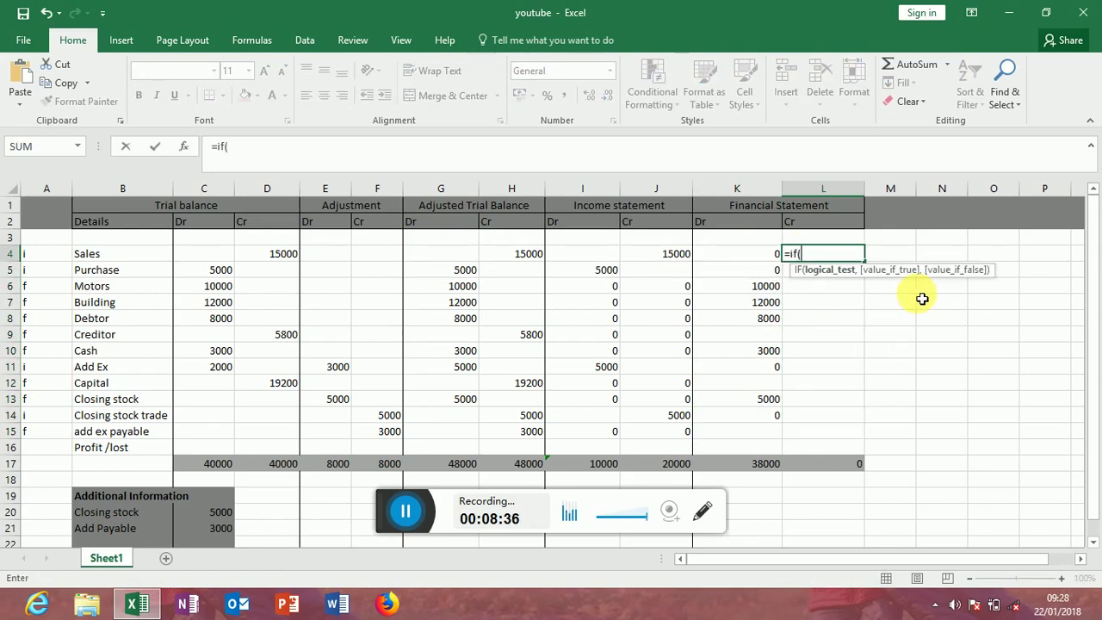
pyautogui.click(40, 255)
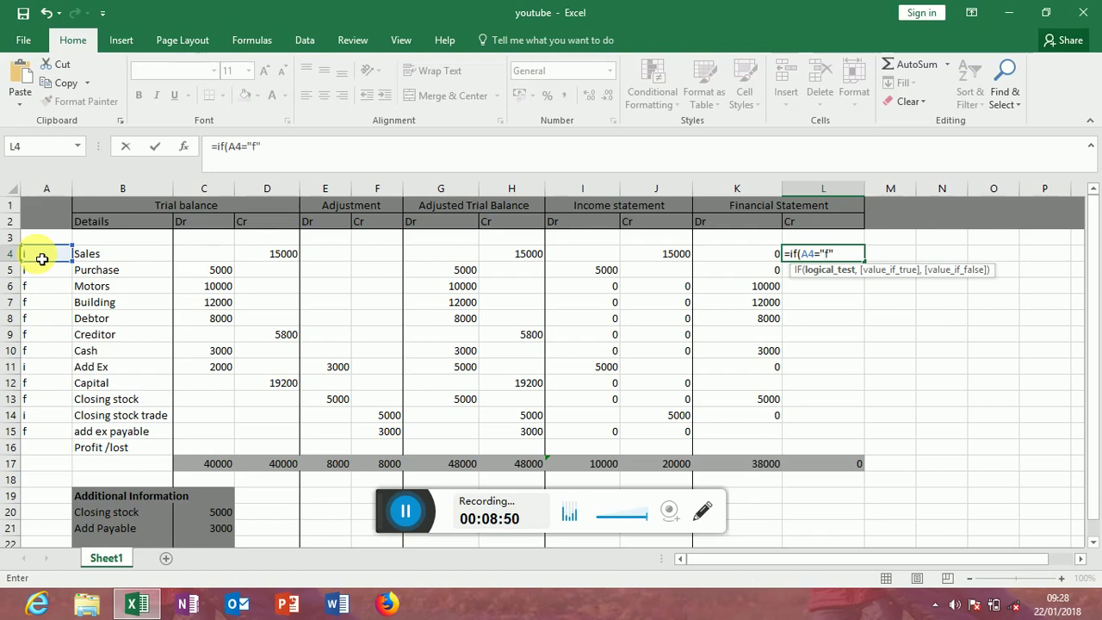
pyautogui.write(',')
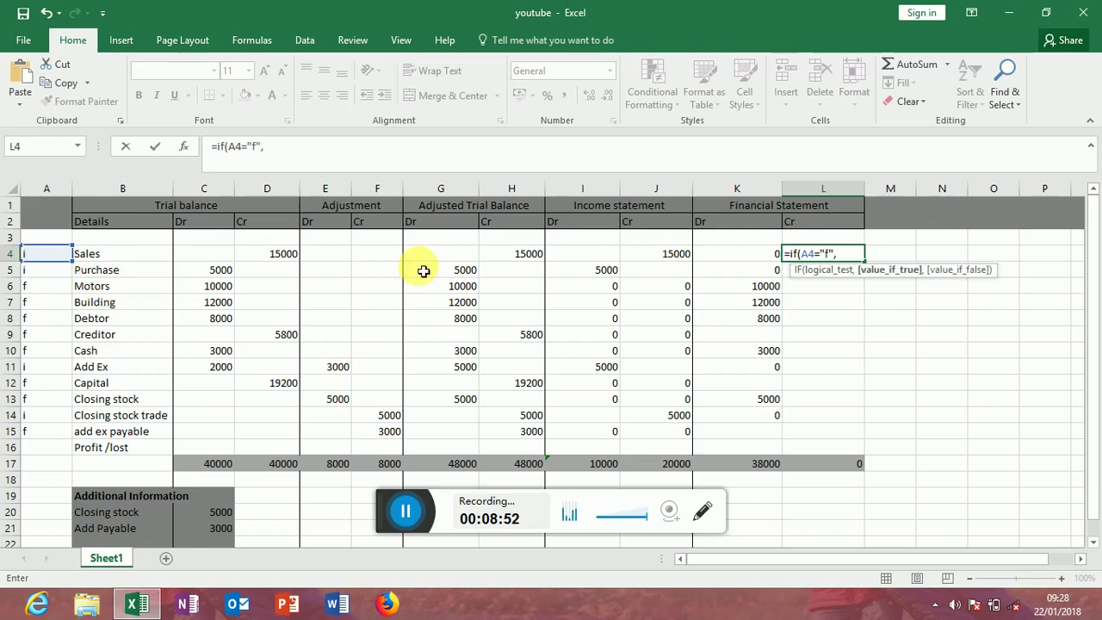
pyautogui.click(527, 256)
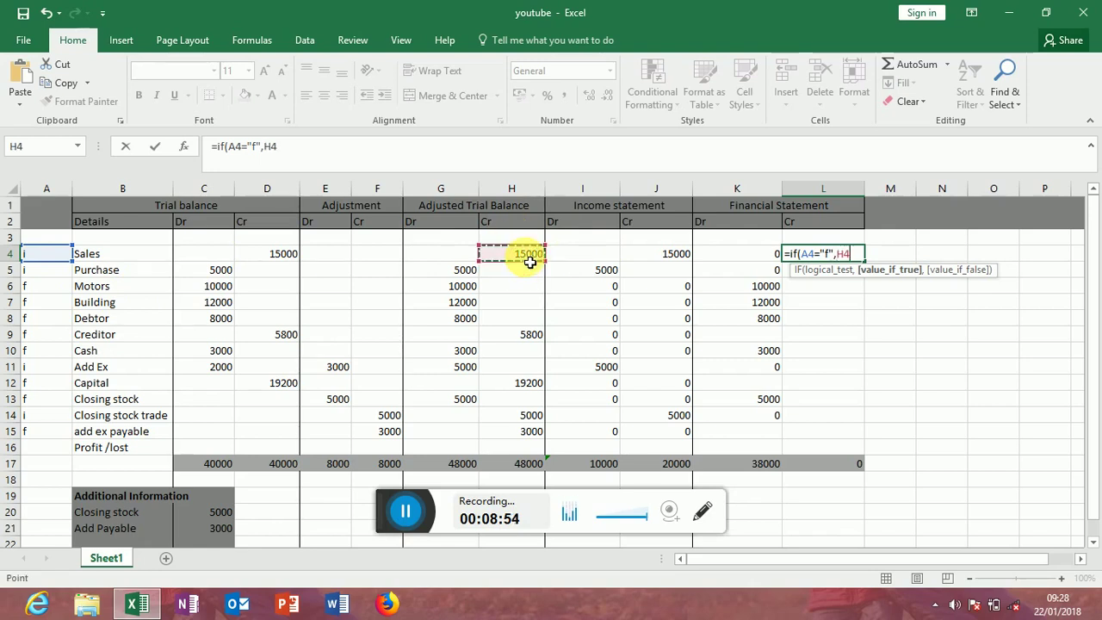
pyautogui.write(',0')
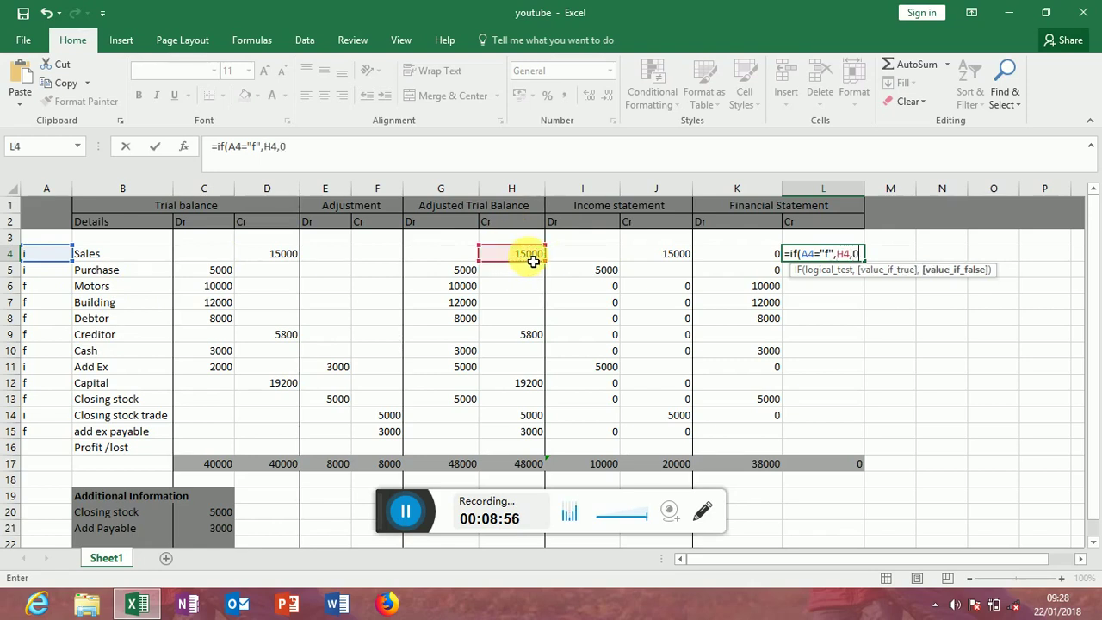
pyautogui.press('Return')
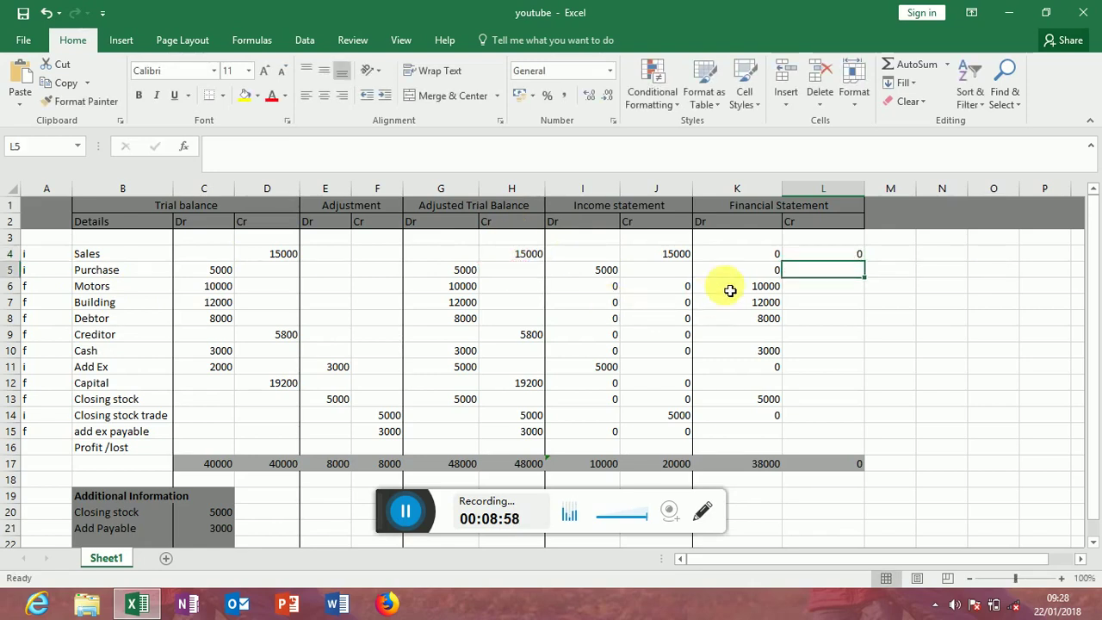
pyautogui.click(849, 259)
pyautogui.moveTo(864, 261); pyautogui.dragTo(847, 443)
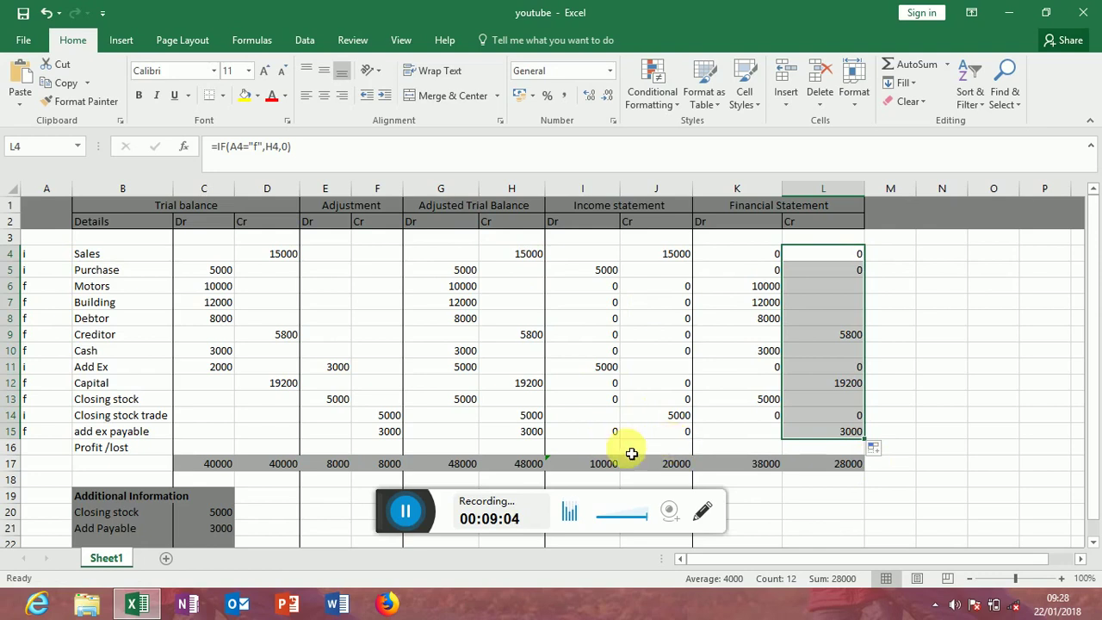
# Step: Review the row 17 column totals and the cells of the Profit /lost row
pyautogui.click(765, 466)
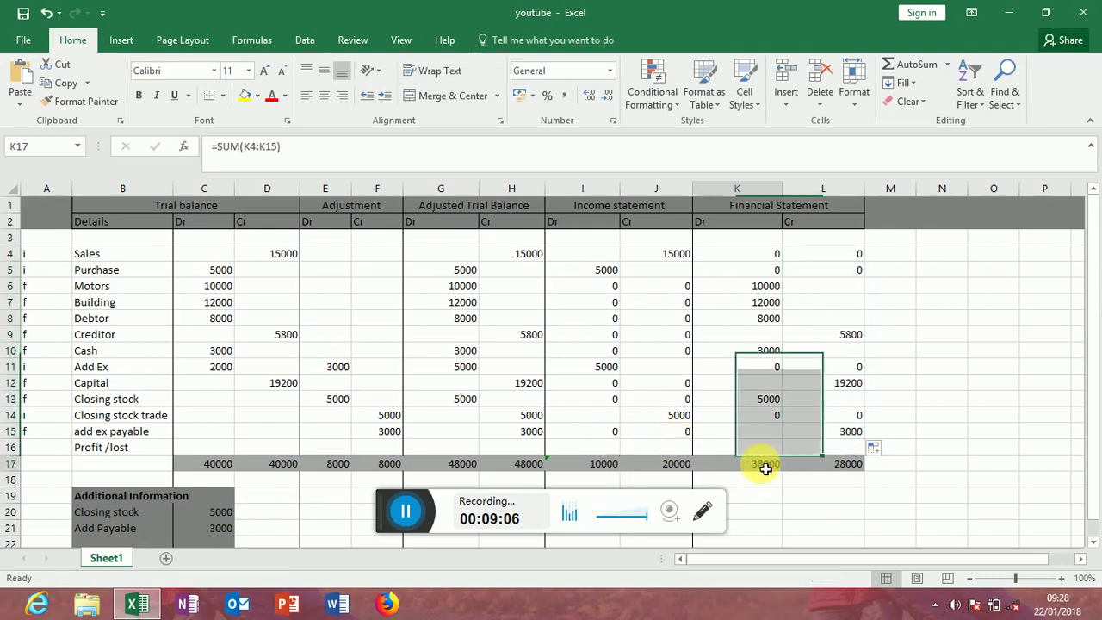
pyautogui.click(842, 466)
pyautogui.click(630, 467)
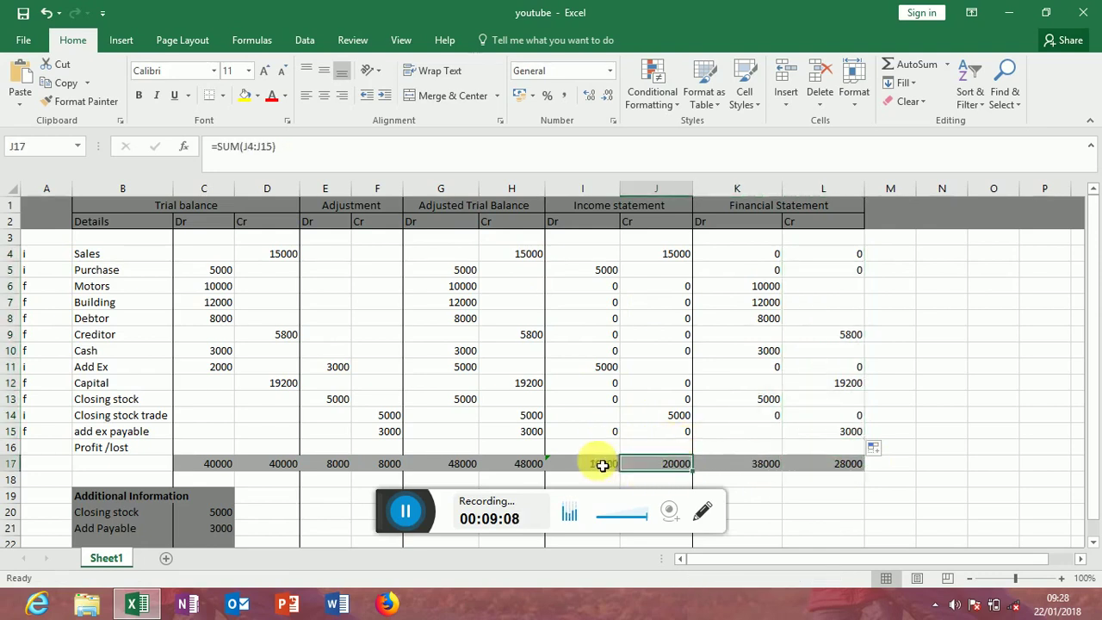
pyautogui.click(581, 465)
pyautogui.click(699, 471)
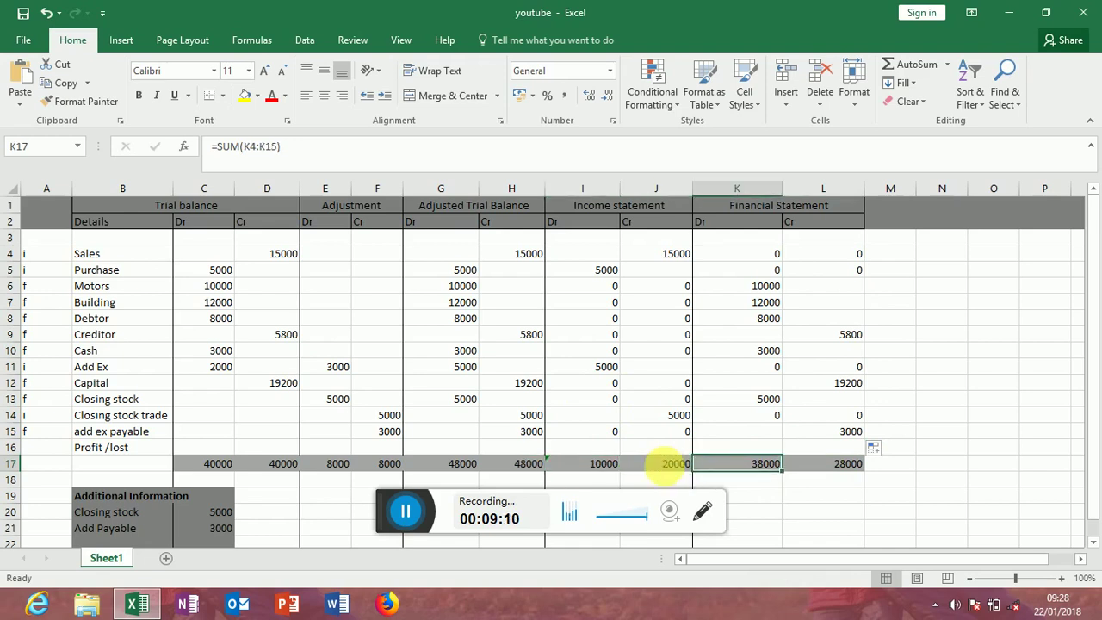
pyautogui.click(596, 446)
pyautogui.click(123, 449)
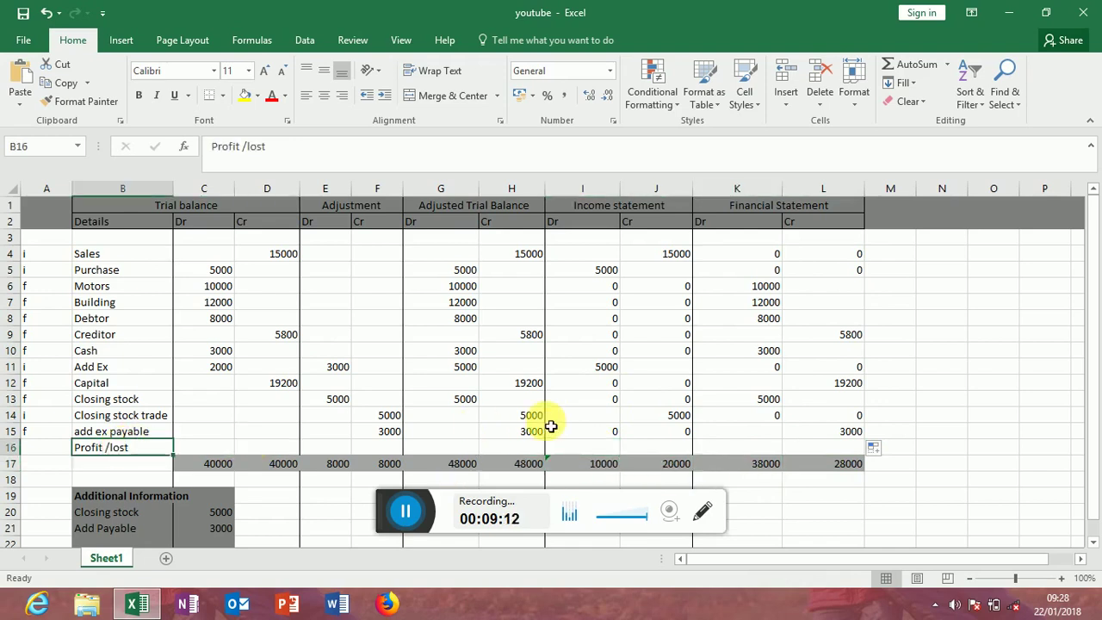
pyautogui.click(588, 447)
pyautogui.click(680, 448)
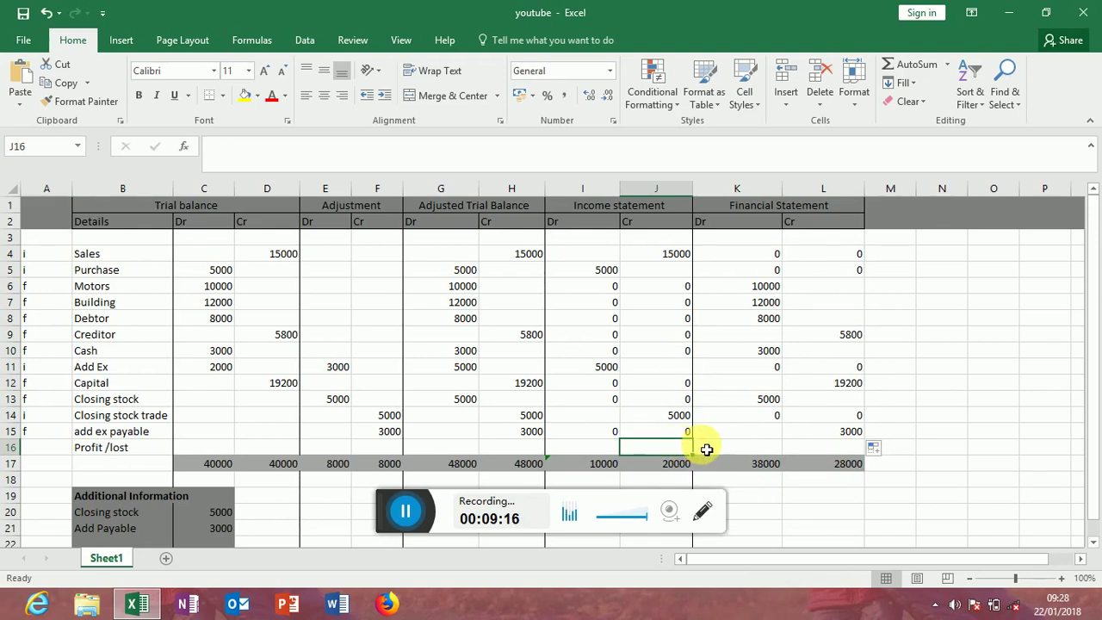
pyautogui.click(603, 449)
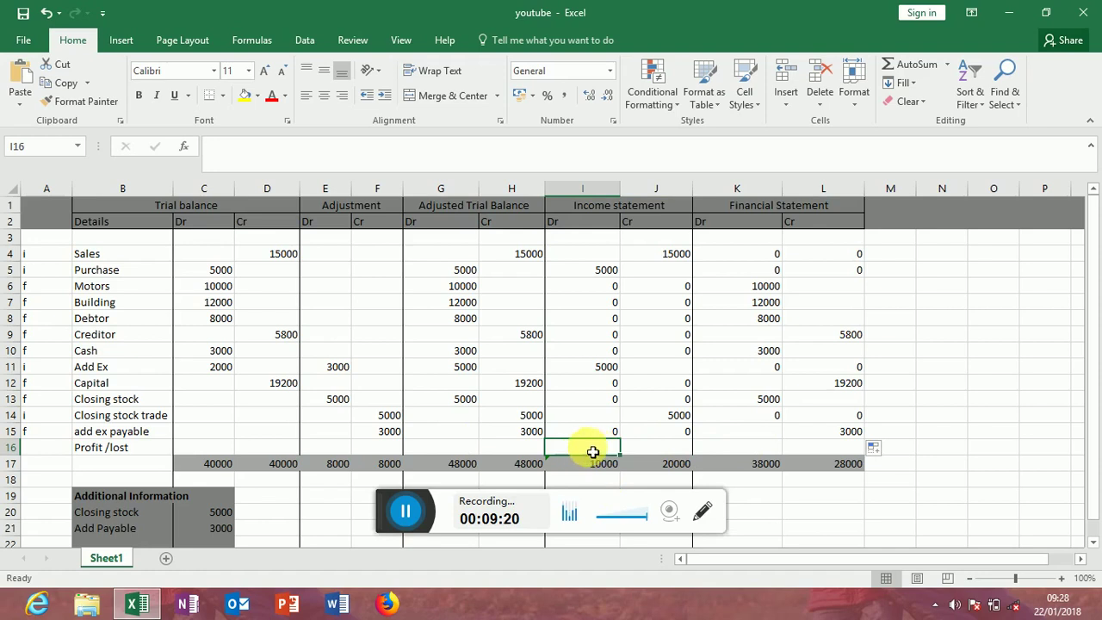
# Step: Select the Income statement Dr and Cr columns to compare their sums, 10000 versus 20000
pyautogui.moveTo(658, 223); pyautogui.dragTo(669, 420)
pyautogui.moveTo(589, 224); pyautogui.dragTo(608, 401)
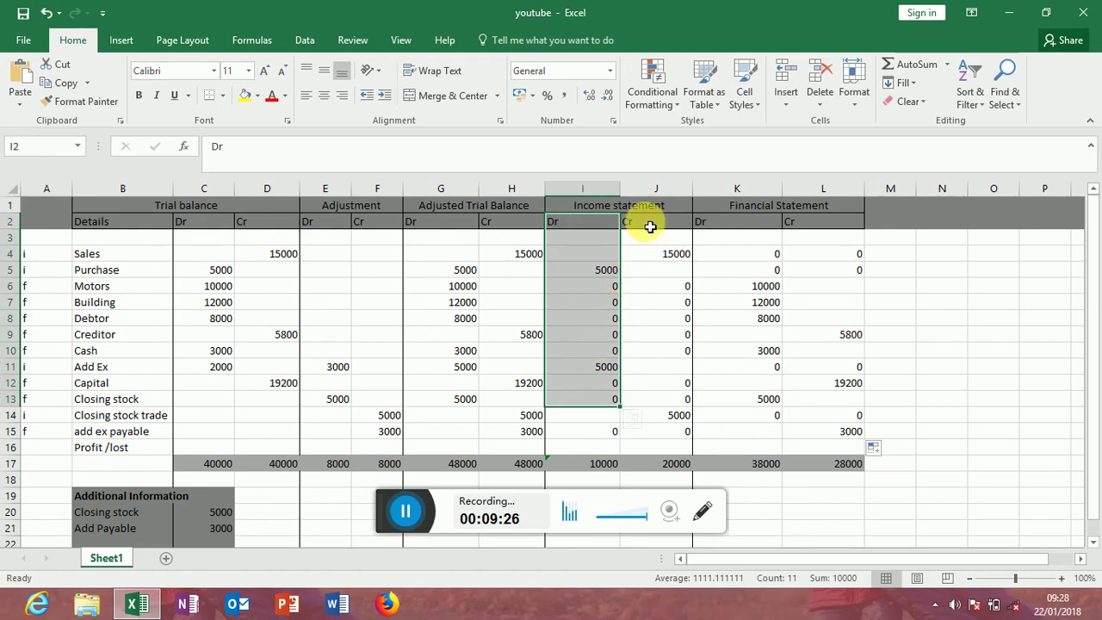
pyautogui.click(602, 452)
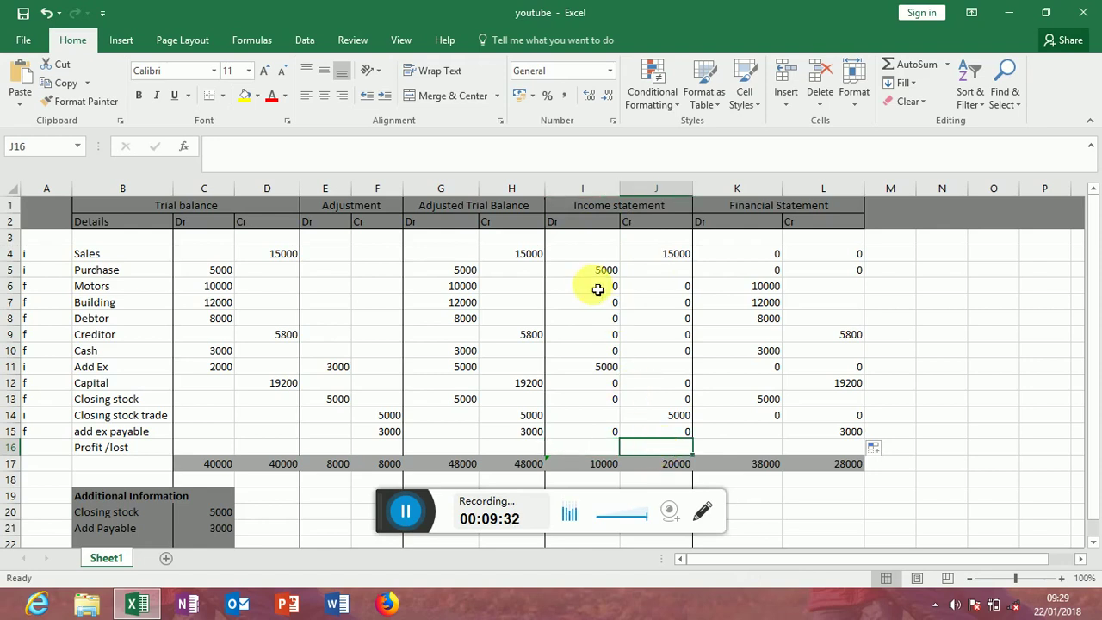
pyautogui.click(584, 221)
pyautogui.moveTo(596, 326); pyautogui.dragTo(600, 443)
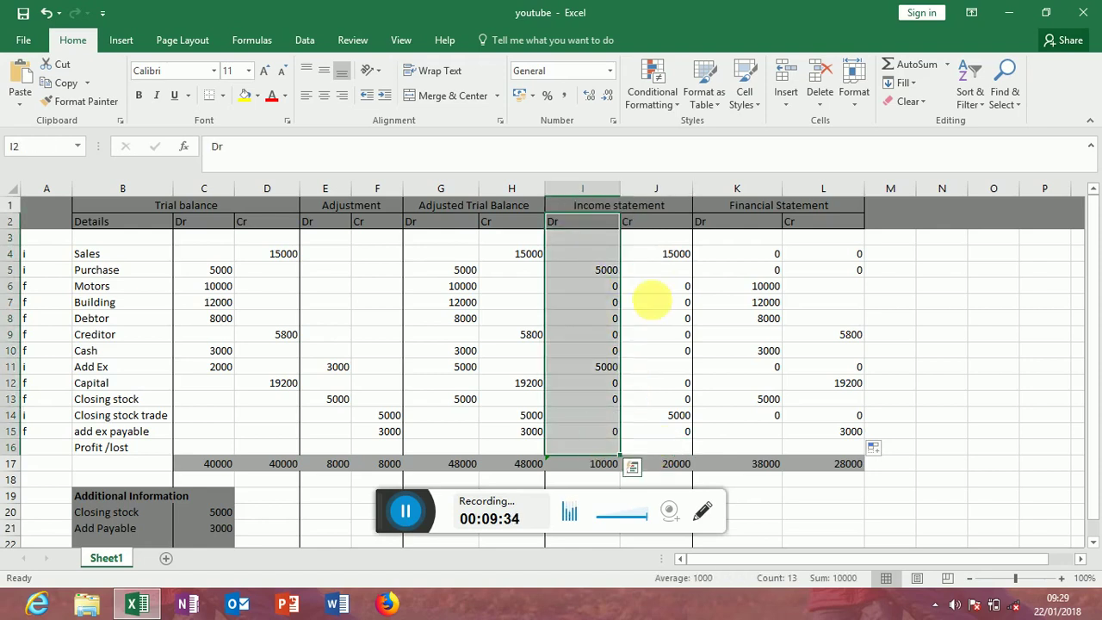
pyautogui.moveTo(637, 225); pyautogui.dragTo(646, 438)
pyautogui.click(631, 449)
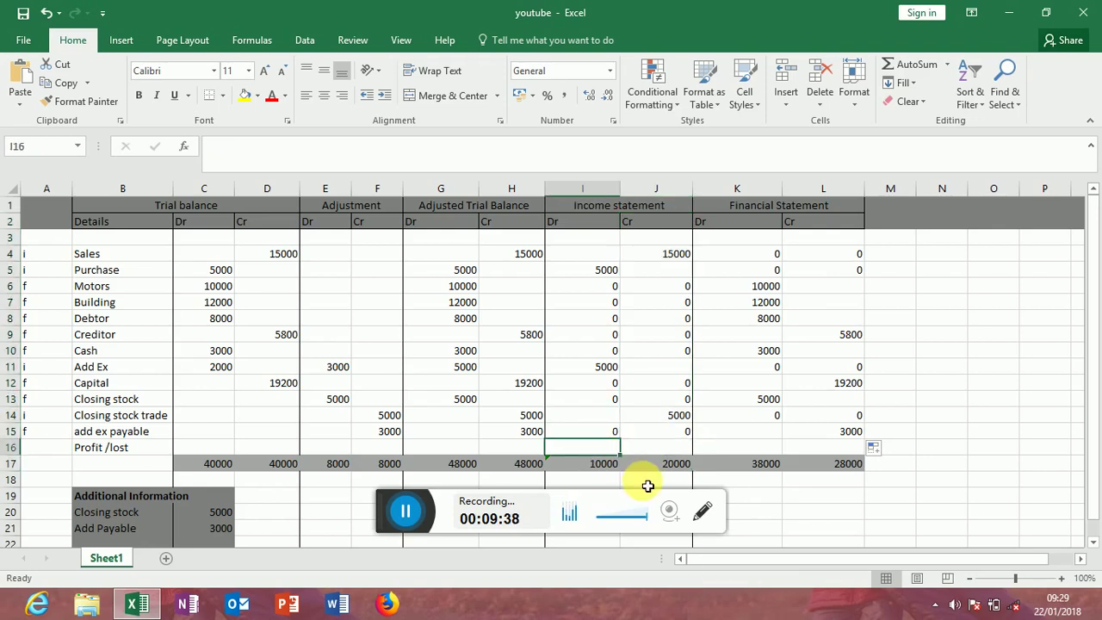
pyautogui.click(605, 450)
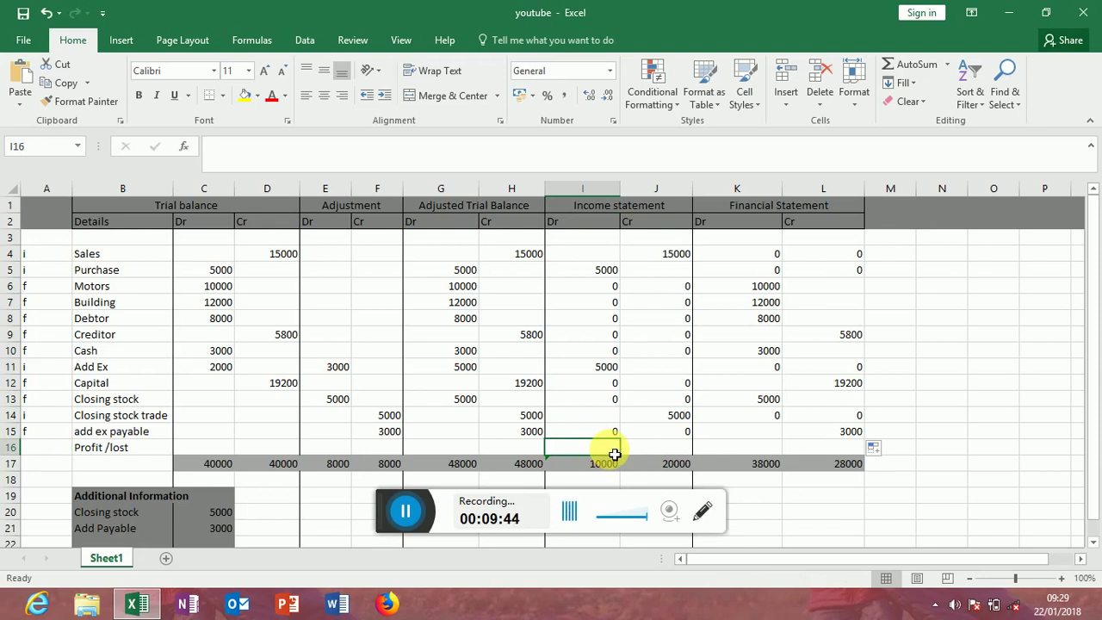
# Step: Enter =IF(SUM(J3:J15)>SUM(I3:I15),SUM(J3:J15)-SUM(I3:I15),0) in I16, showing the 10000 profit
pyautogui.write('=')
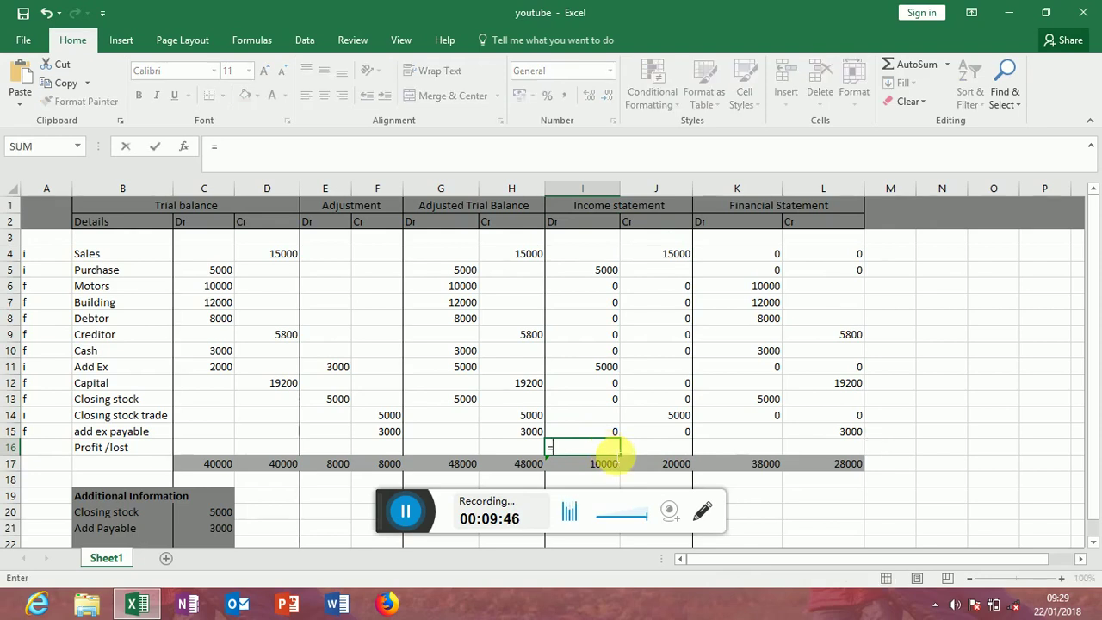
pyautogui.write('if(')
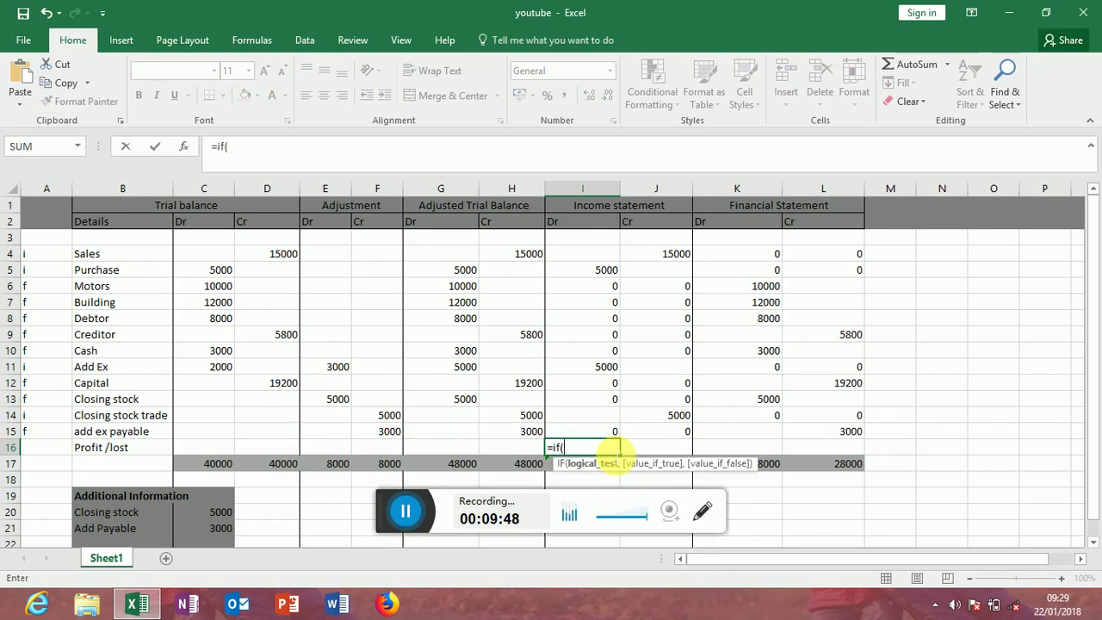
pyautogui.write('sum(')
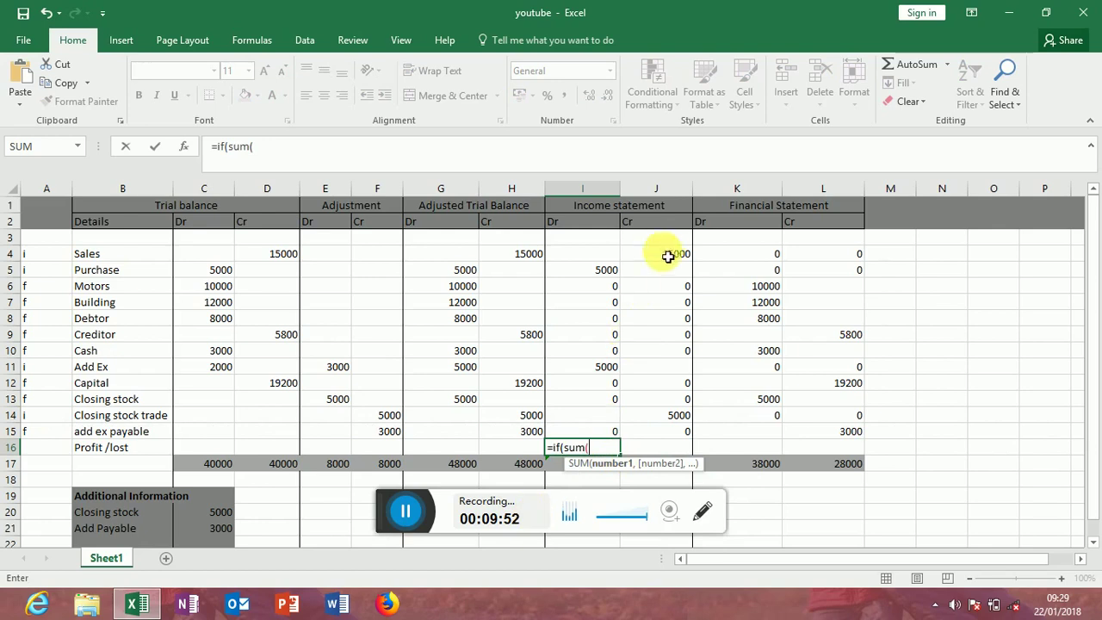
pyautogui.moveTo(664, 241); pyautogui.dragTo(679, 431)
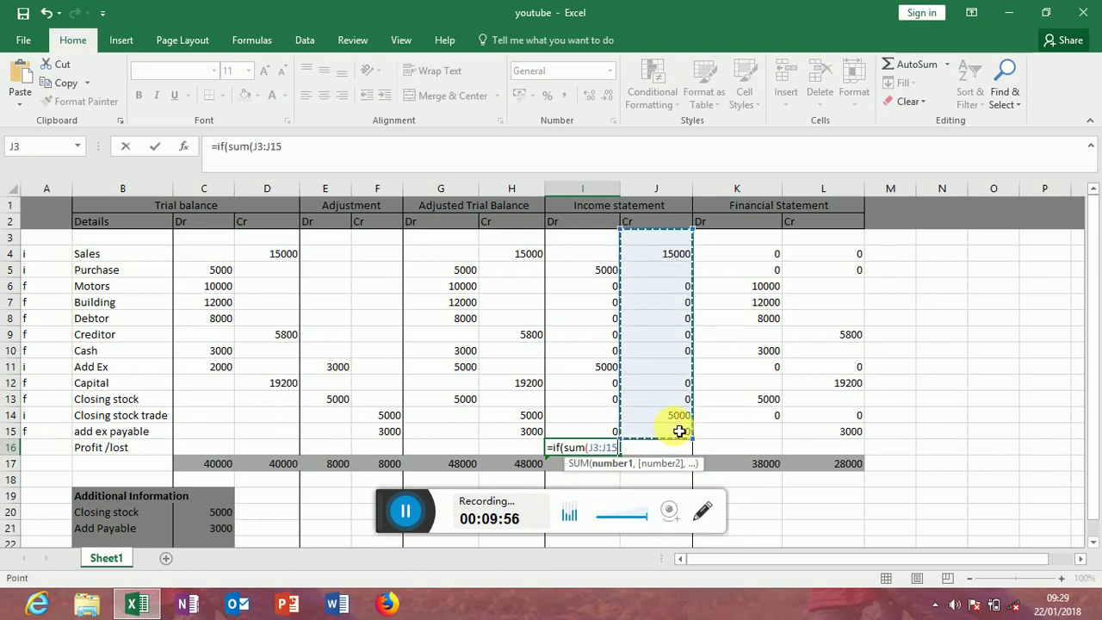
pyautogui.write(')')
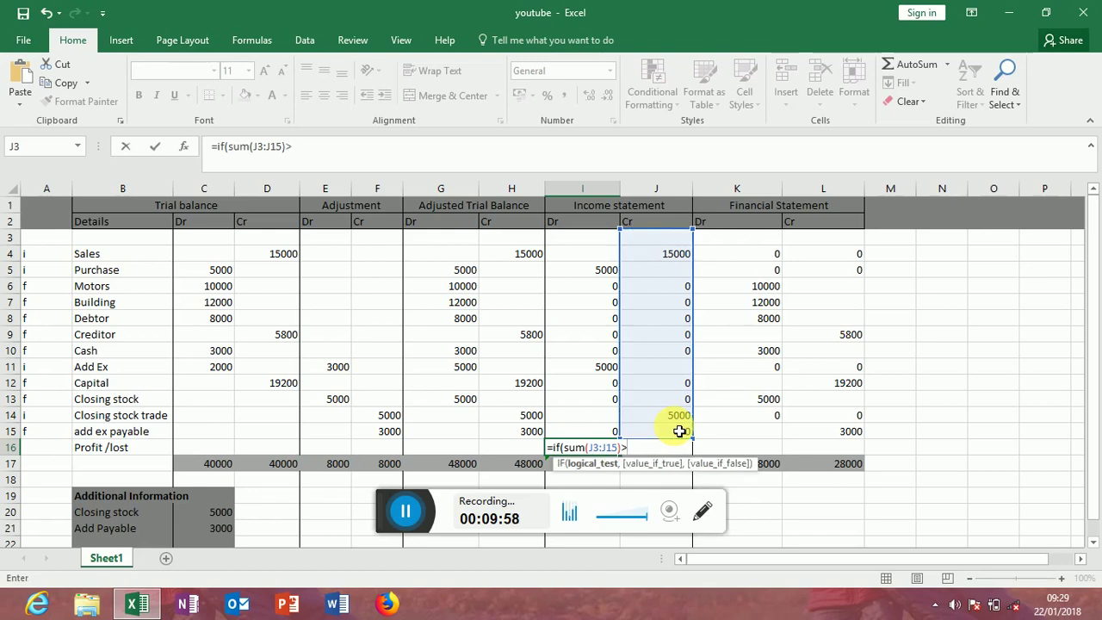
pyautogui.write('>sum')
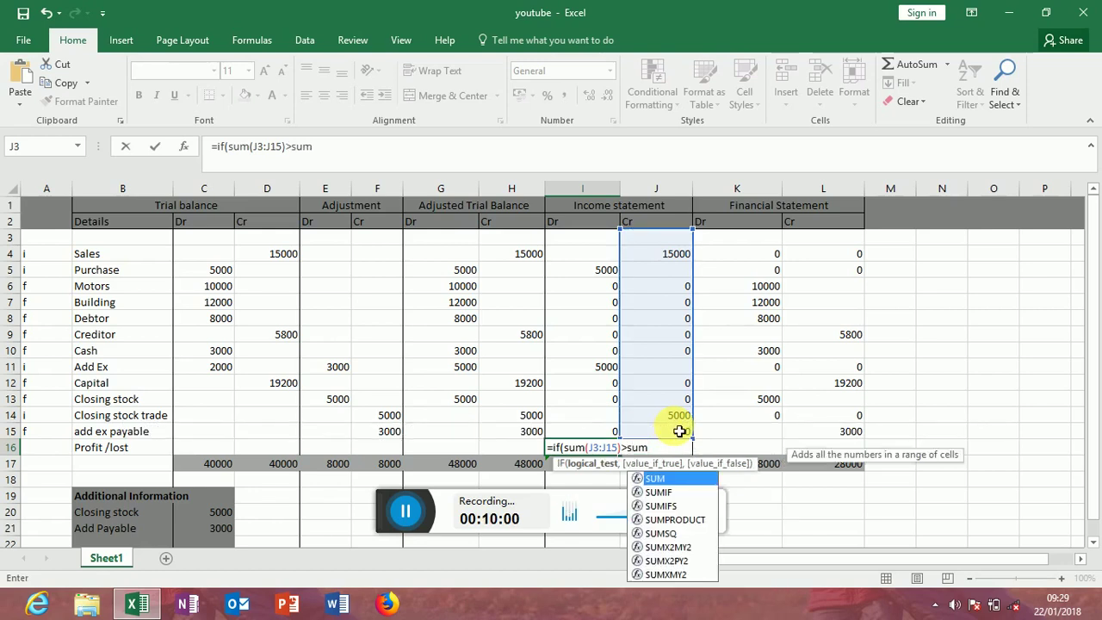
pyautogui.write('(')
pyautogui.moveTo(595, 239); pyautogui.dragTo(575, 433)
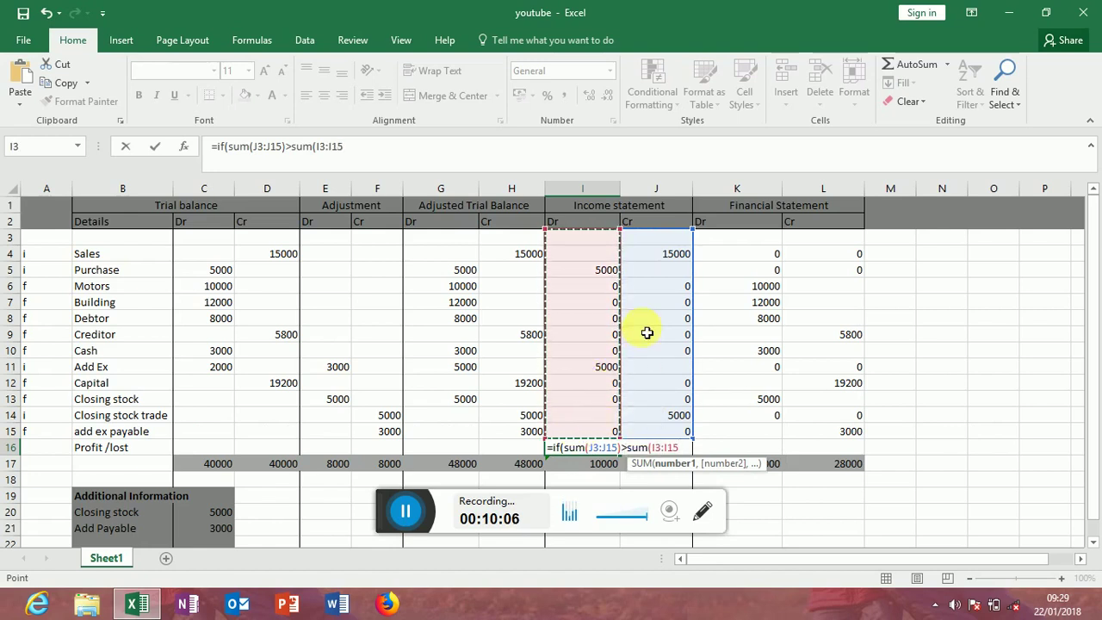
pyautogui.write('),')
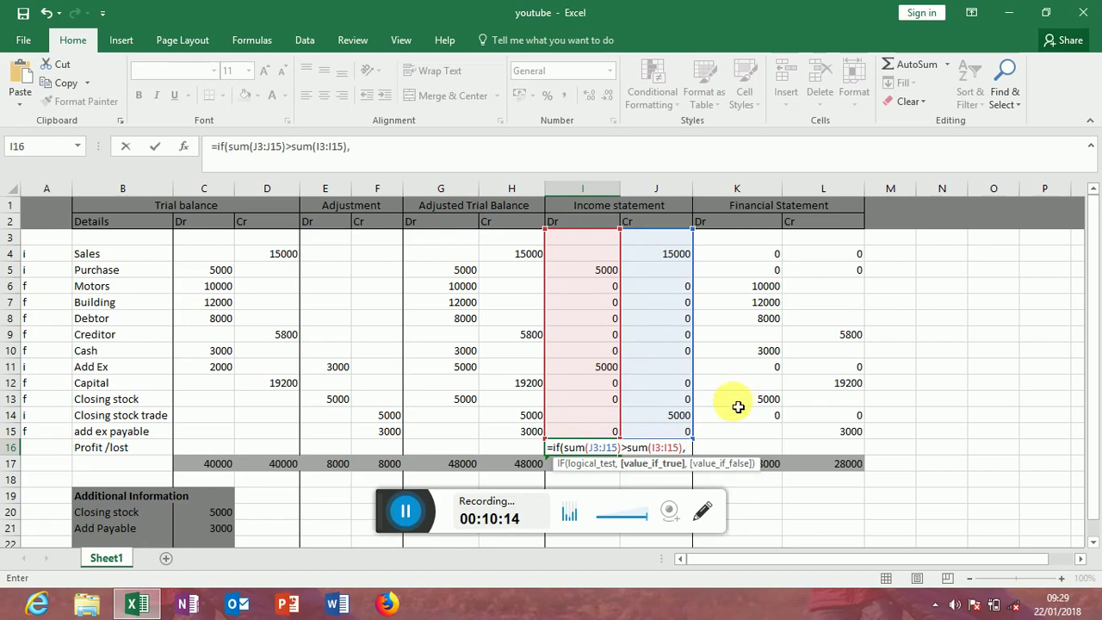
pyautogui.write('sum(')
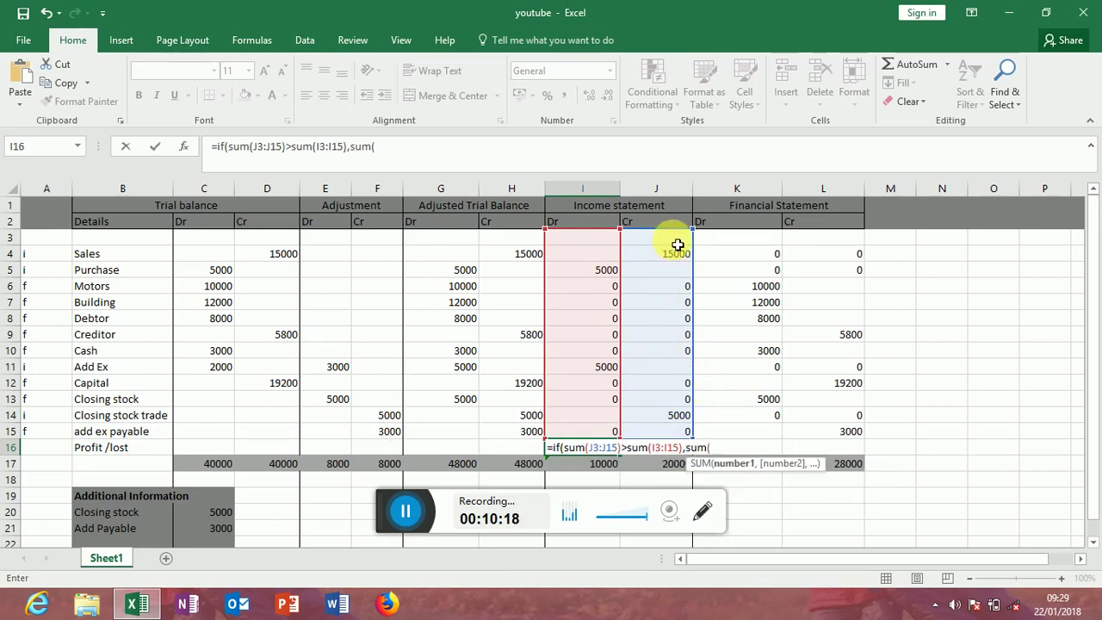
pyautogui.moveTo(678, 246); pyautogui.dragTo(676, 433)
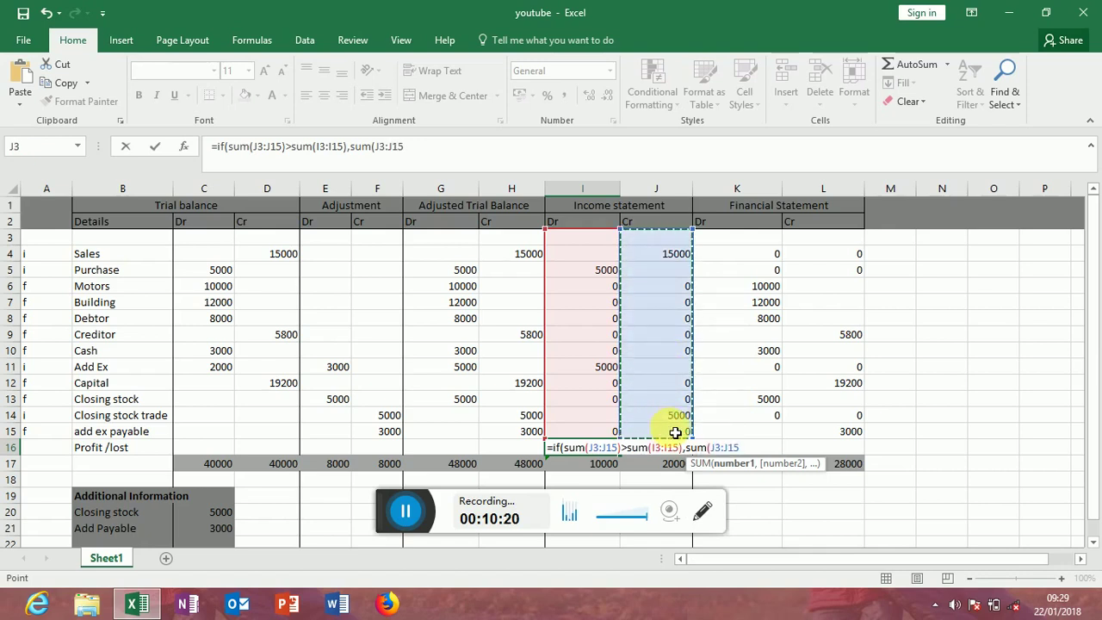
pyautogui.write(')')
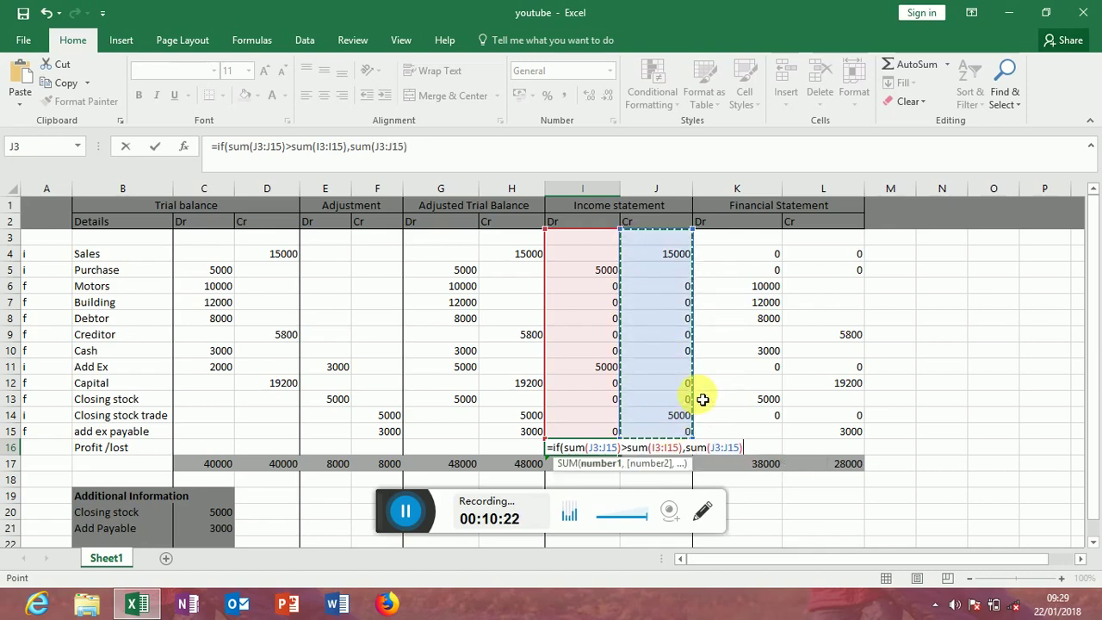
pyautogui.write('-')
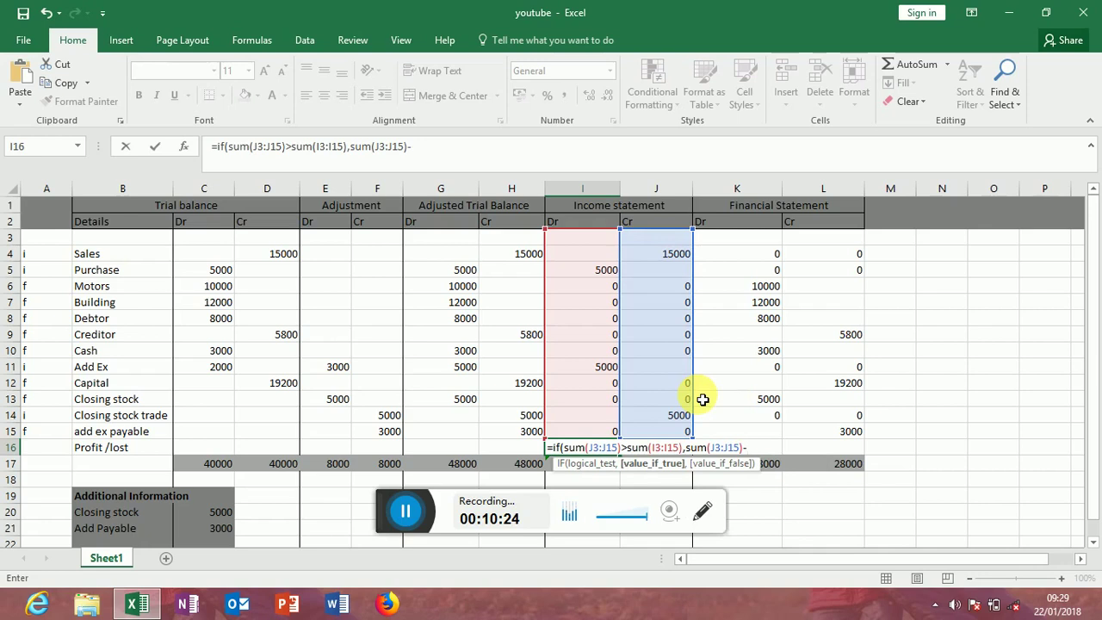
pyautogui.write('sum(')
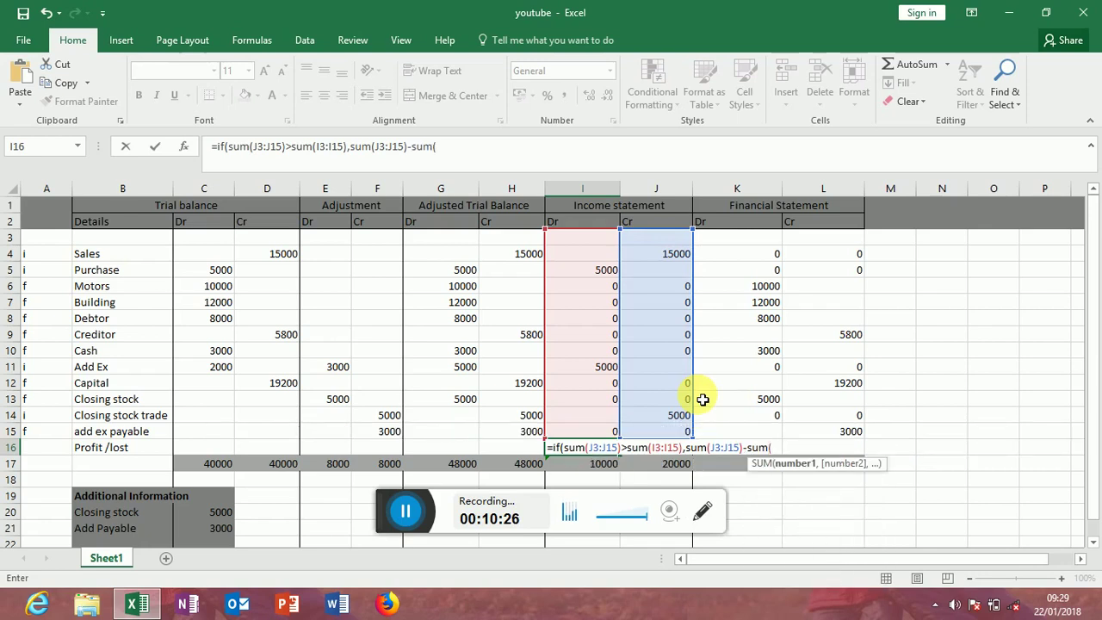
pyautogui.moveTo(582, 242); pyautogui.dragTo(612, 433)
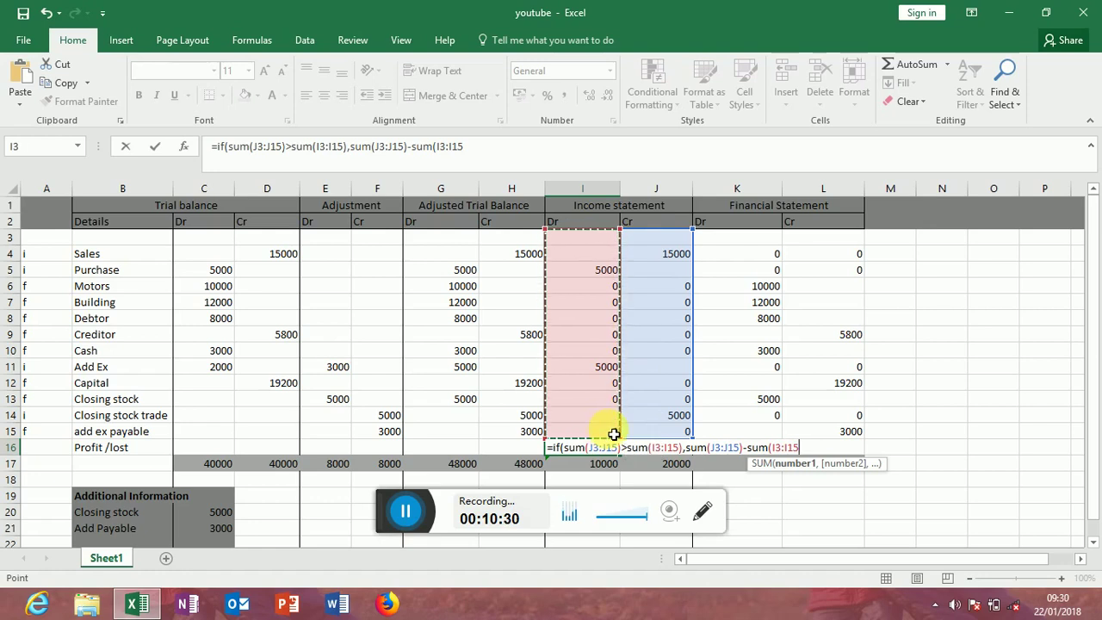
pyautogui.write('),')
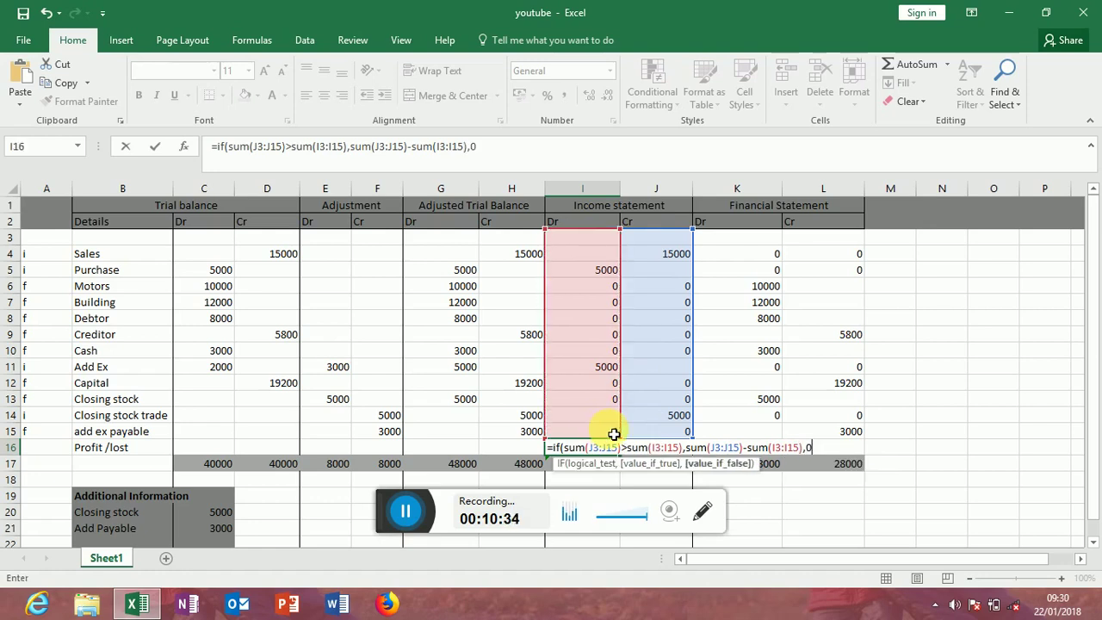
pyautogui.write('0)')
pyautogui.press('Return')
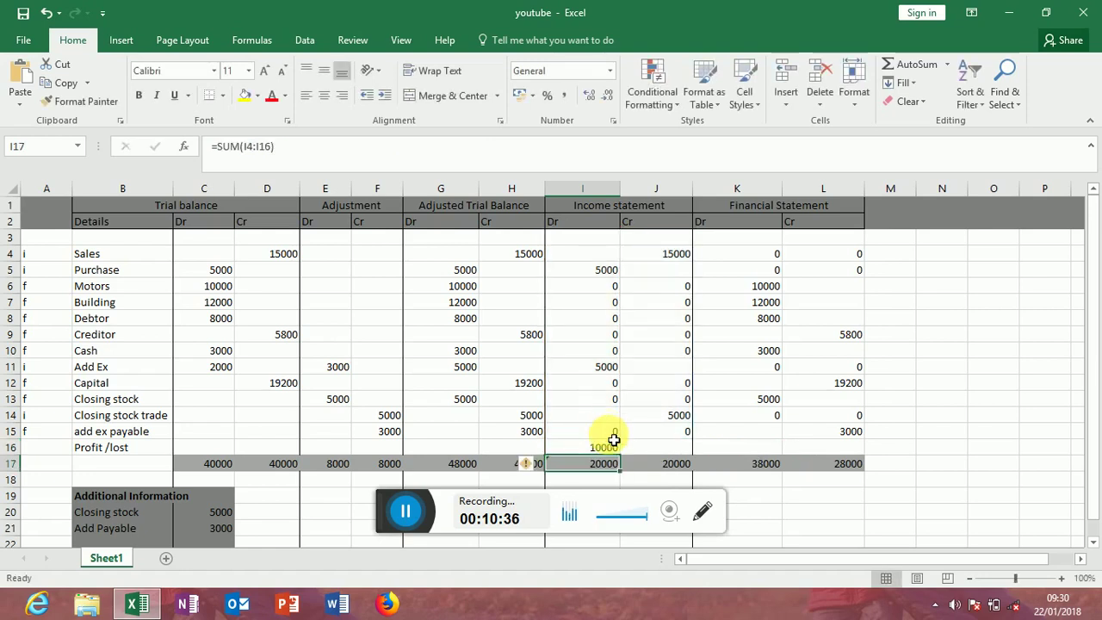
pyautogui.click(612, 447)
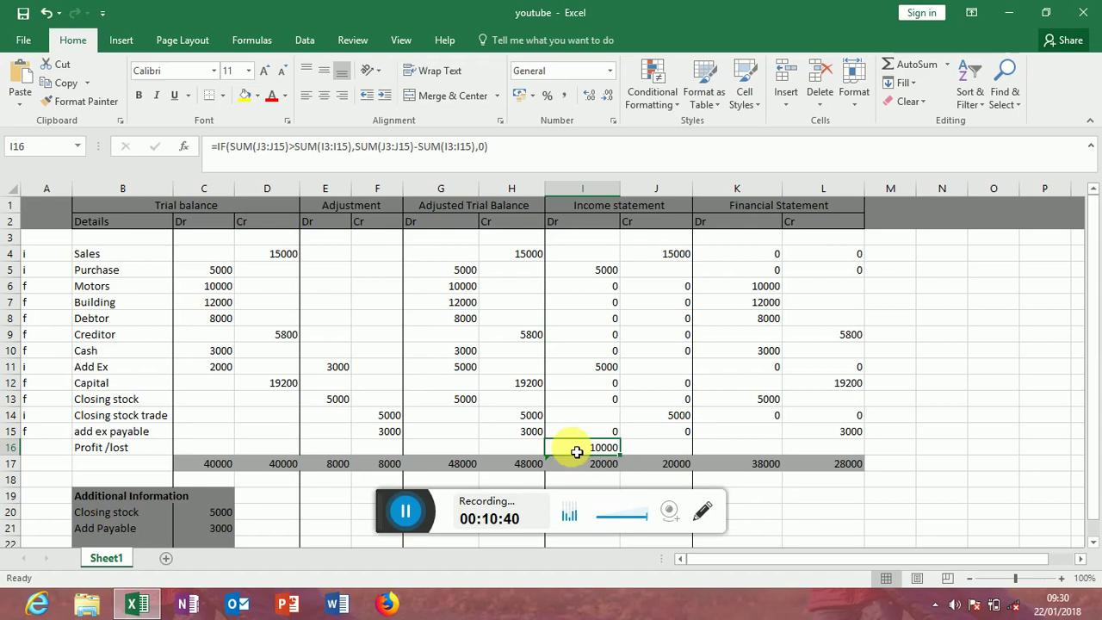
# Step: Start the loss formula in J16 with =IF(SUM(
pyautogui.click(660, 451)
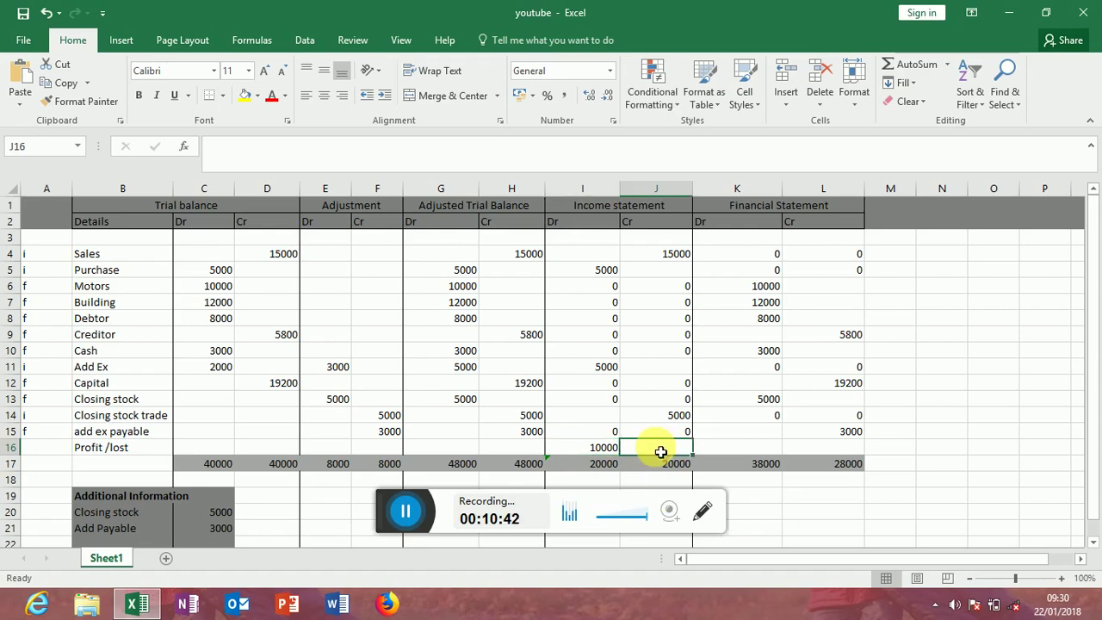
pyautogui.write('=')
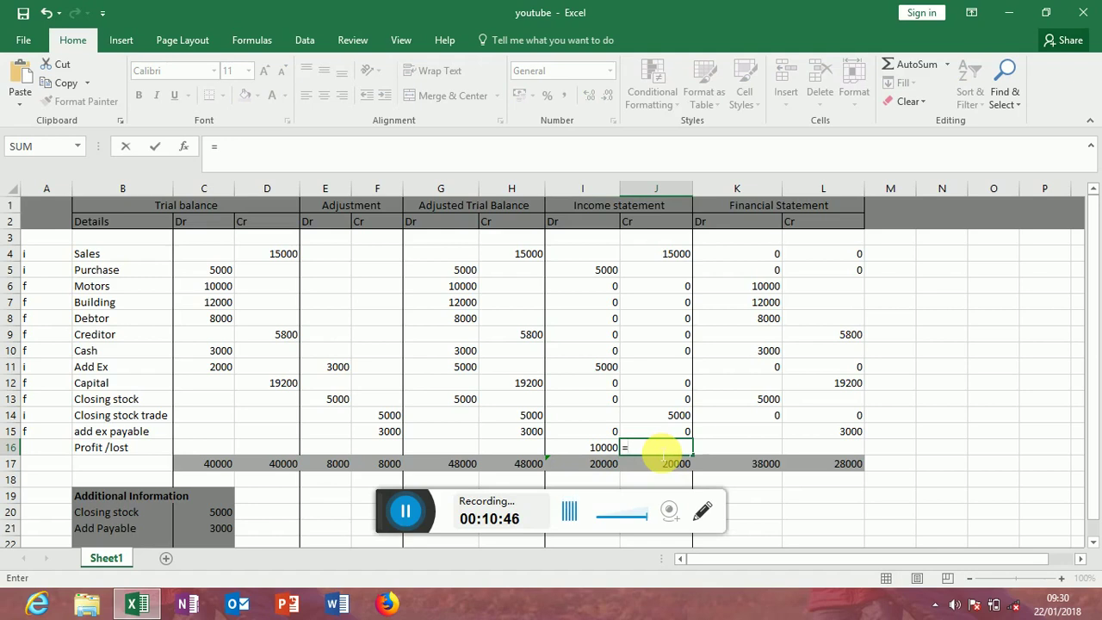
pyautogui.write('if(')
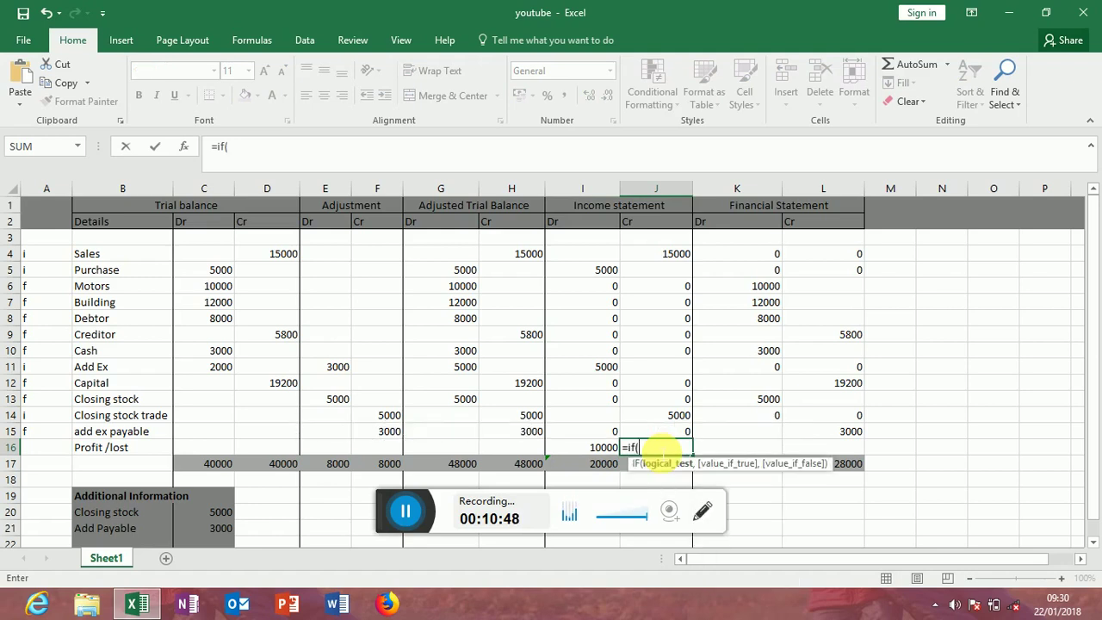
pyautogui.write('sum(')
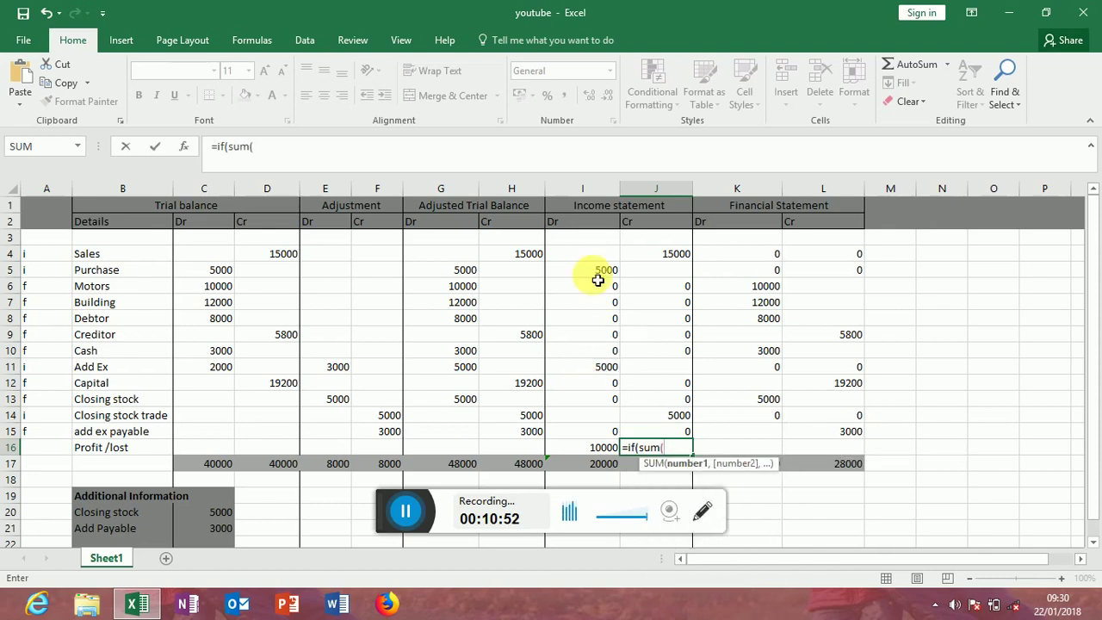
# Step: Complete J16 as =IF(SUM(I3:I15)>SUM(J3:J15),SUM(I3:I15)-SUM(J3:J15),0), which shows 0
pyautogui.moveTo(586, 238); pyautogui.dragTo(600, 435)
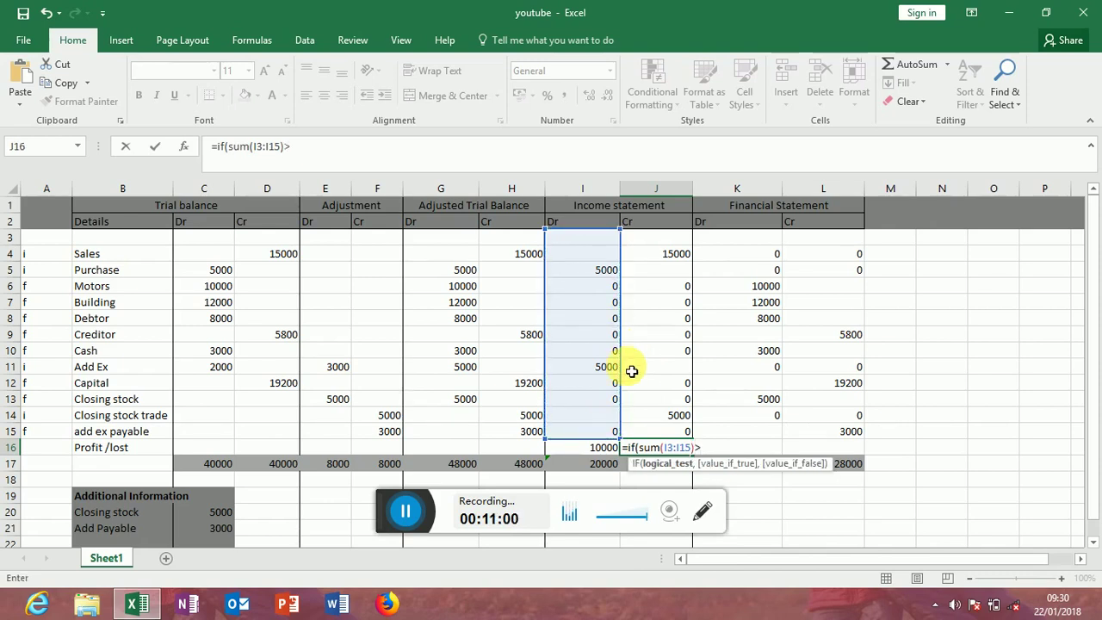
pyautogui.write('sum')
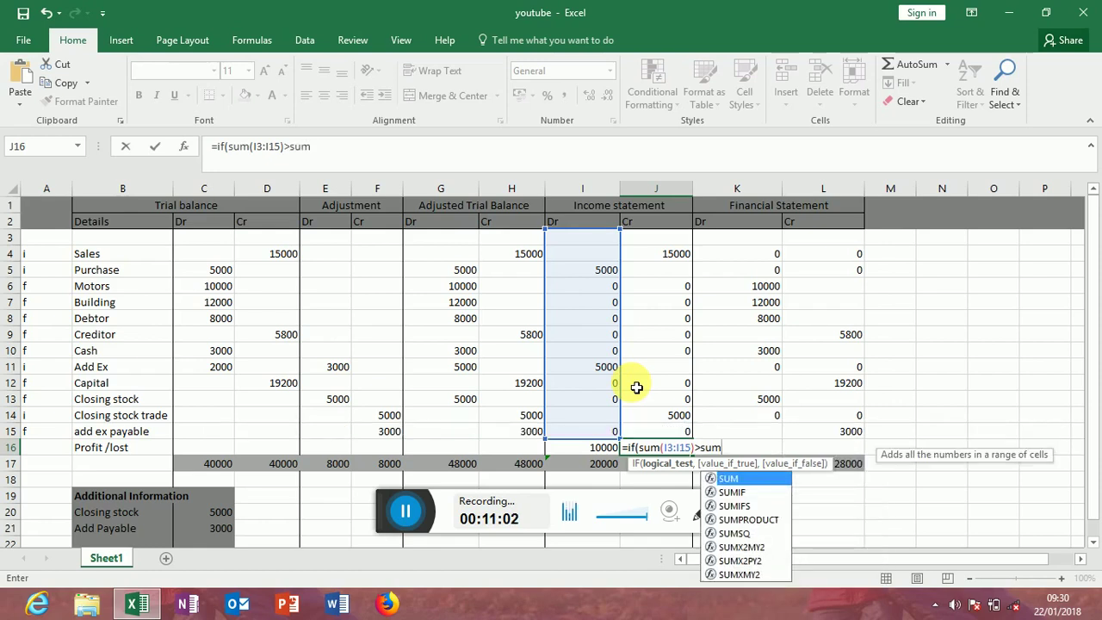
pyautogui.write('(')
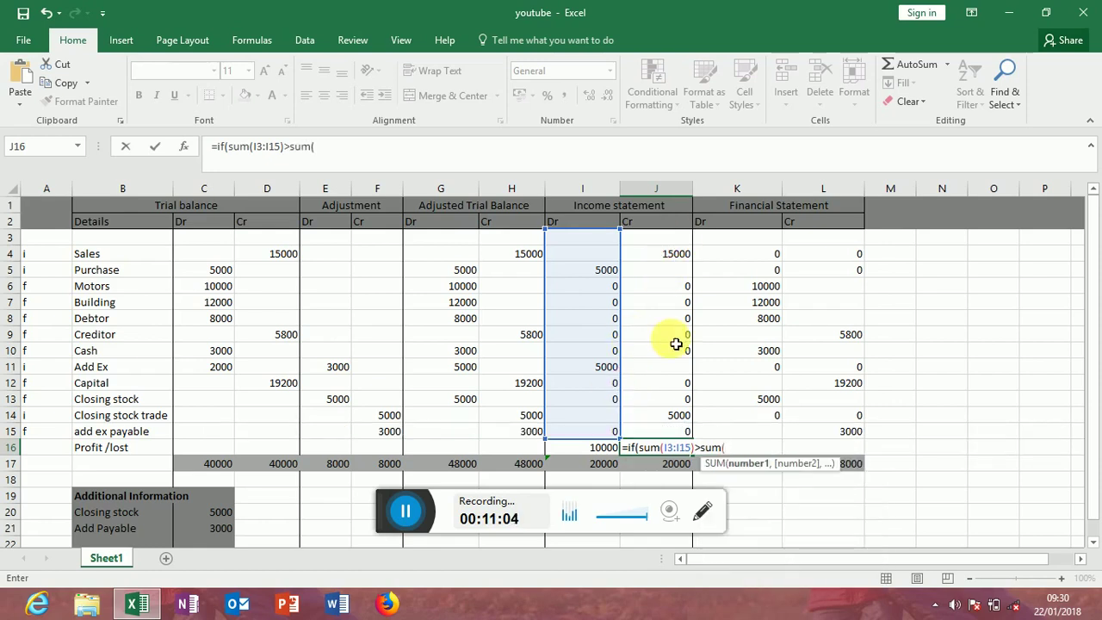
pyautogui.moveTo(656, 237); pyautogui.dragTo(668, 430)
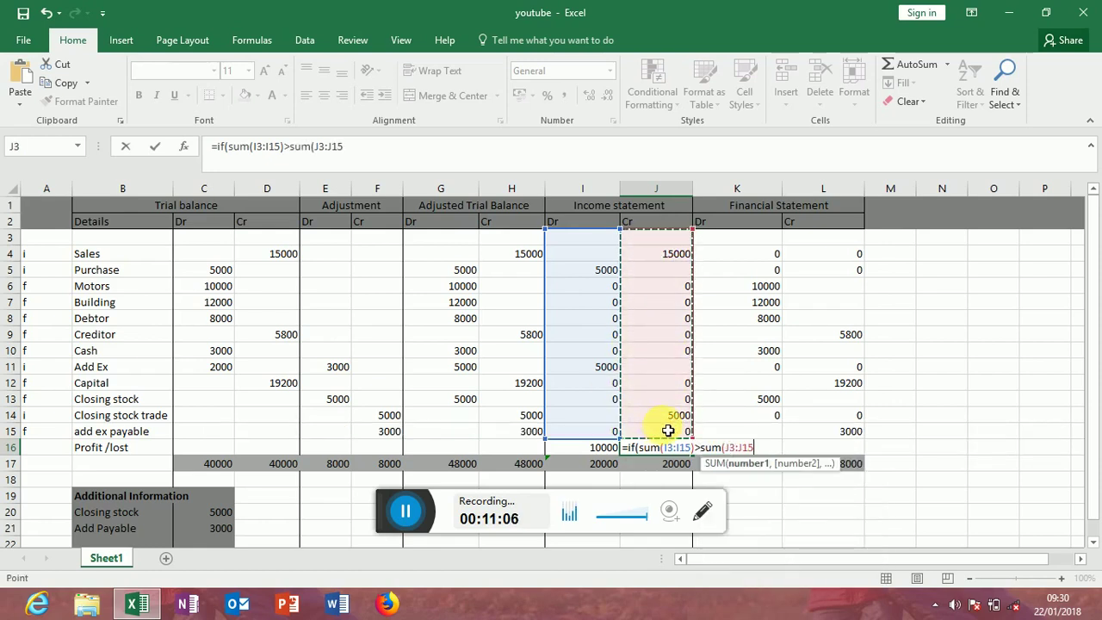
pyautogui.write('),')
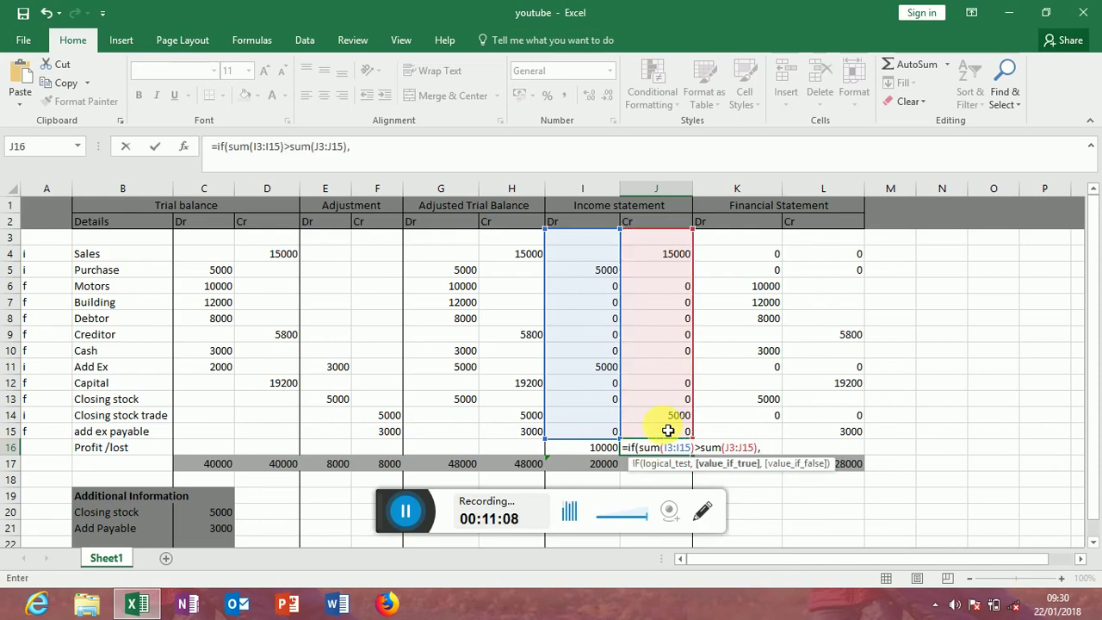
pyautogui.write('sum(')
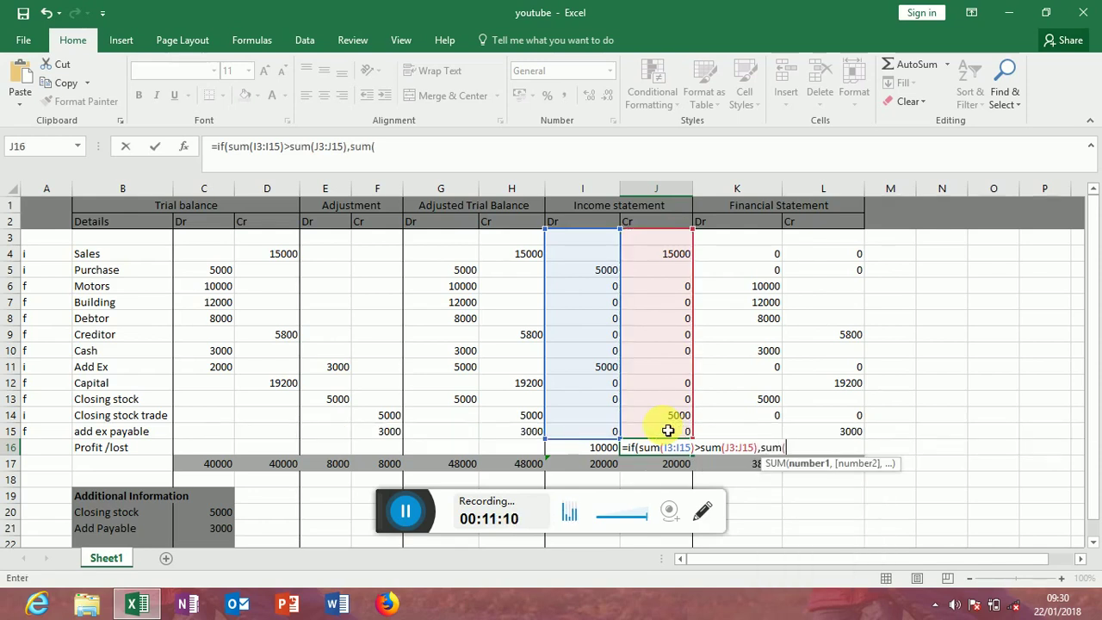
pyautogui.moveTo(597, 242); pyautogui.dragTo(597, 437)
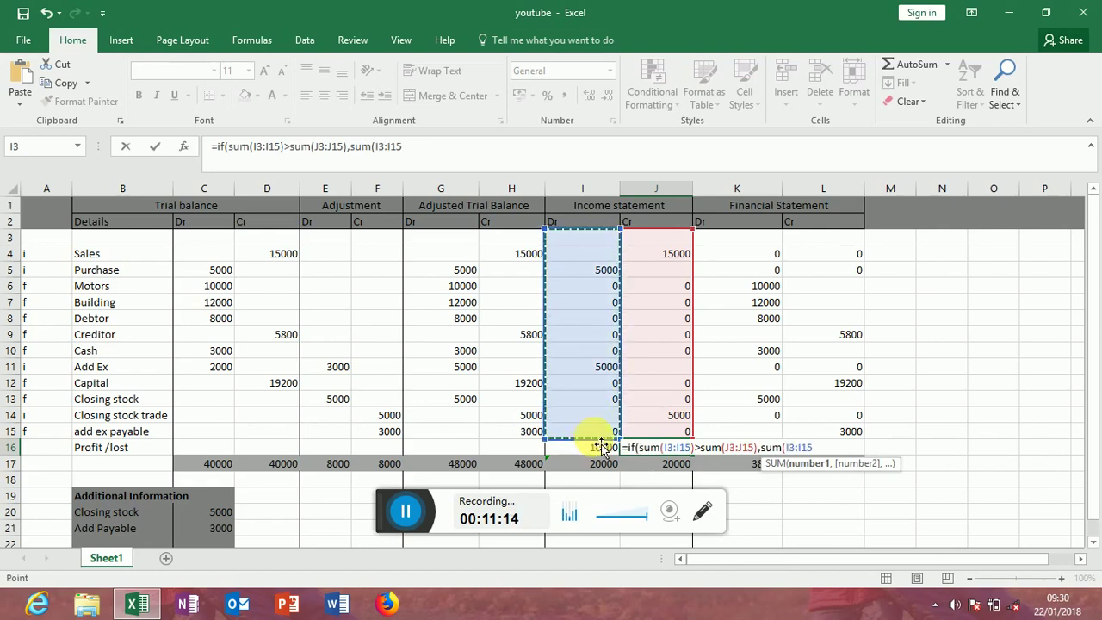
pyautogui.write(')')
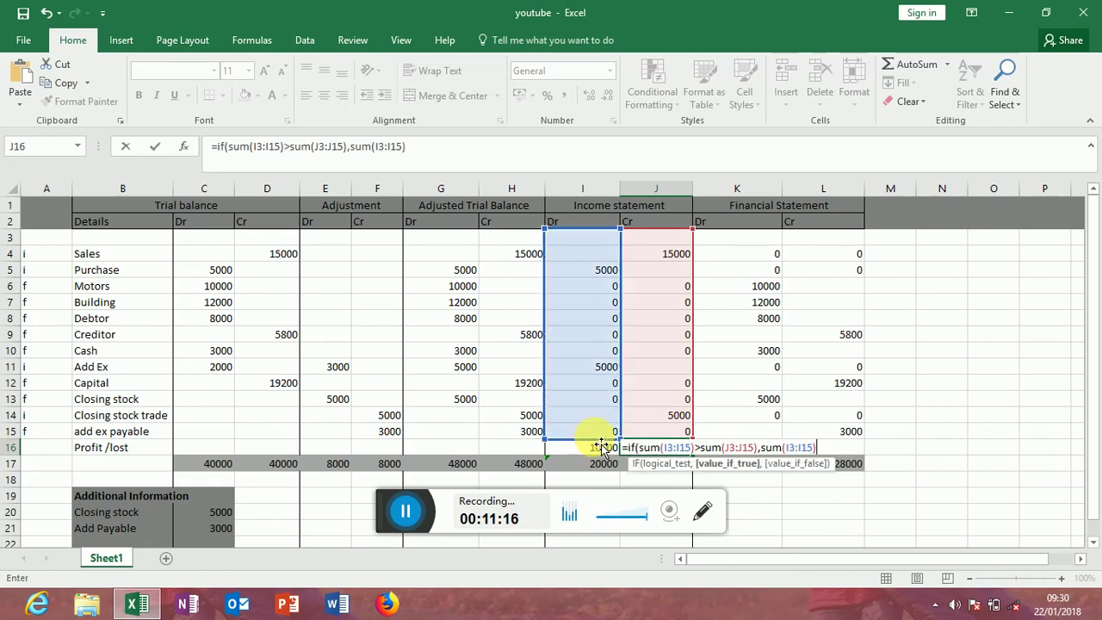
pyautogui.write('-sum(')
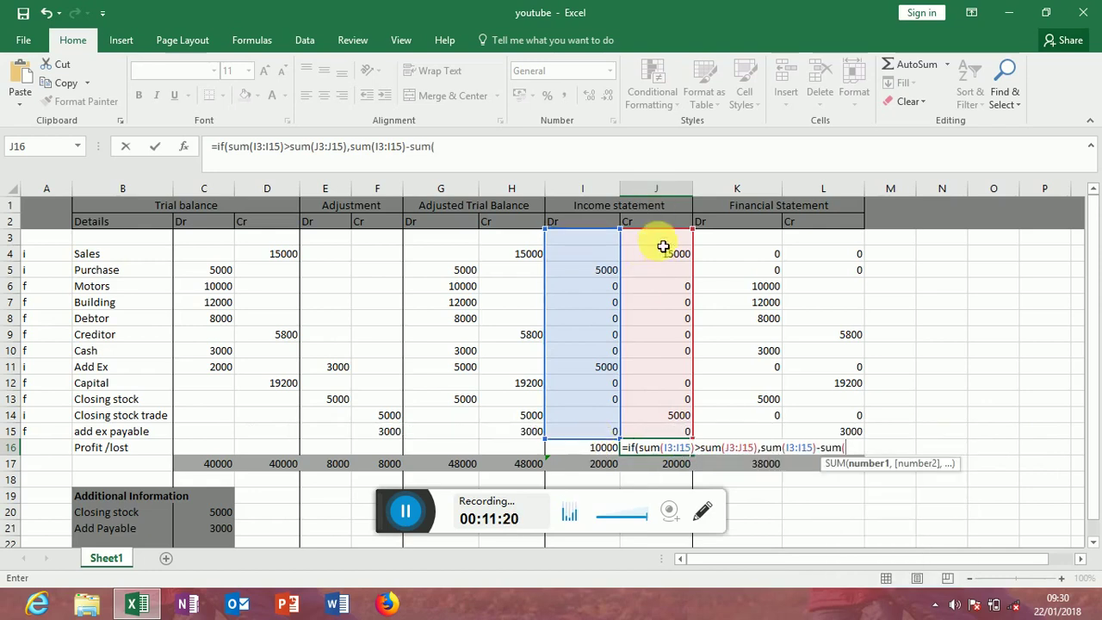
pyautogui.moveTo(663, 245); pyautogui.dragTo(668, 424)
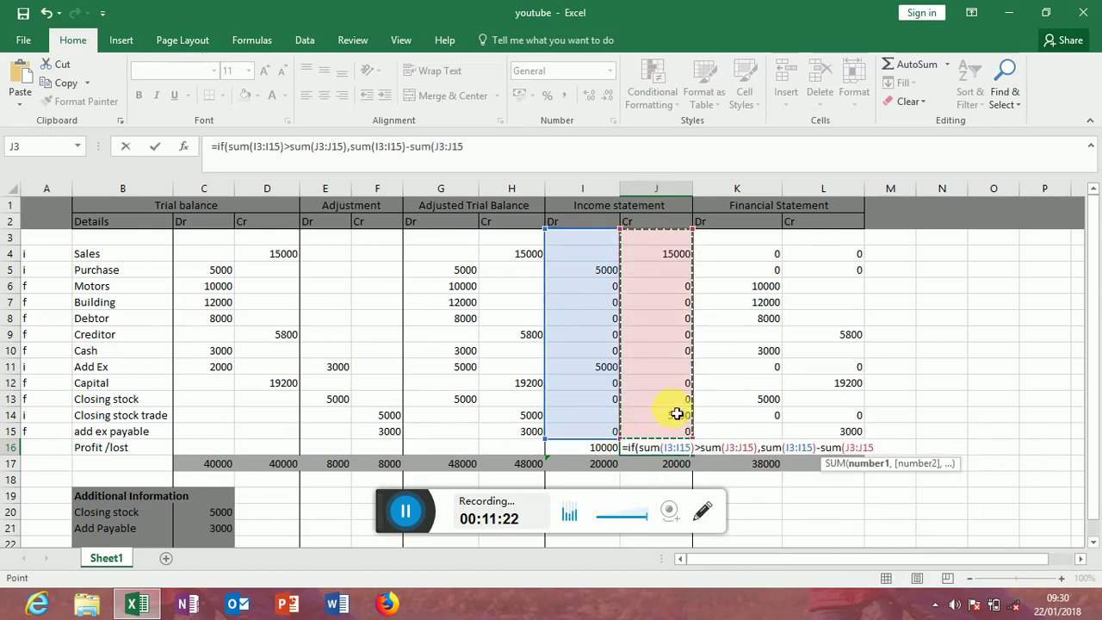
pyautogui.write('),0')
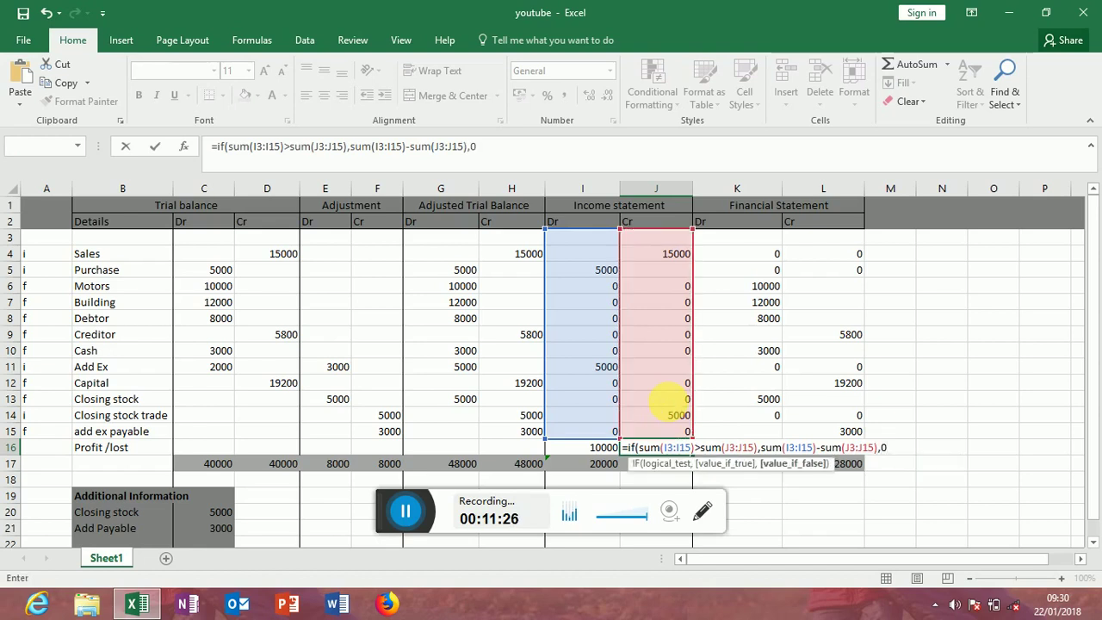
pyautogui.press('Return')
pyautogui.press('Return')
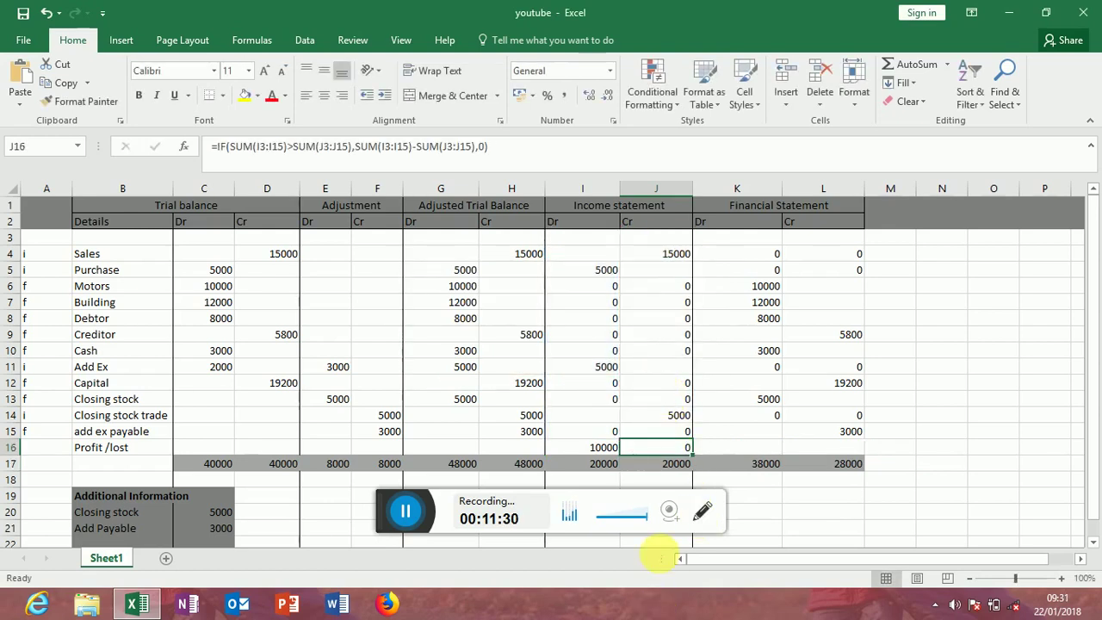
pyautogui.click(764, 450)
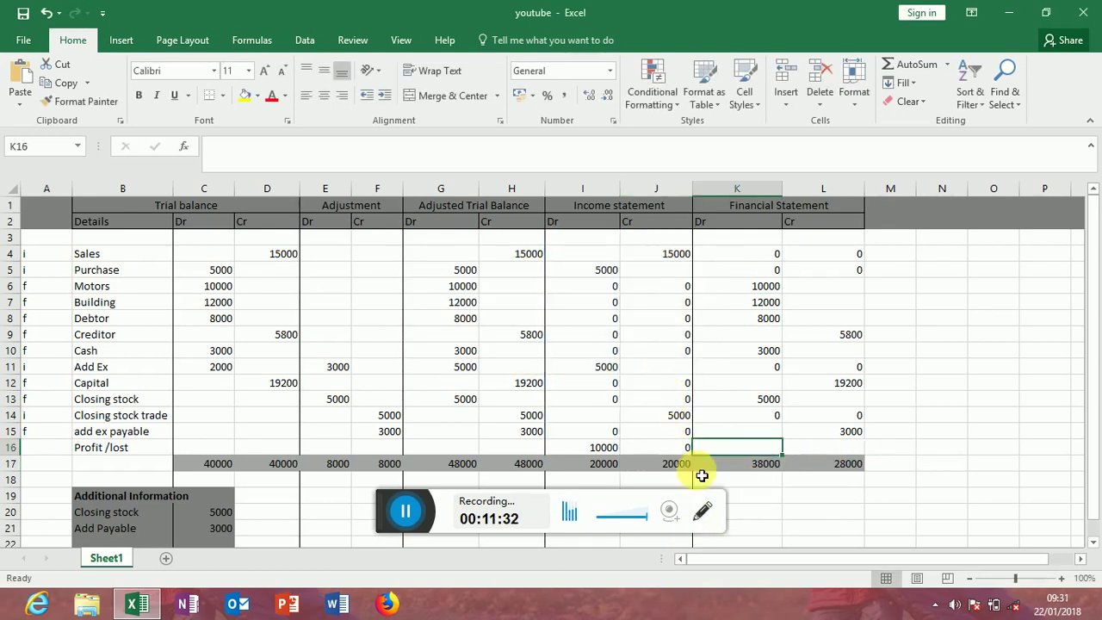
pyautogui.click(606, 449)
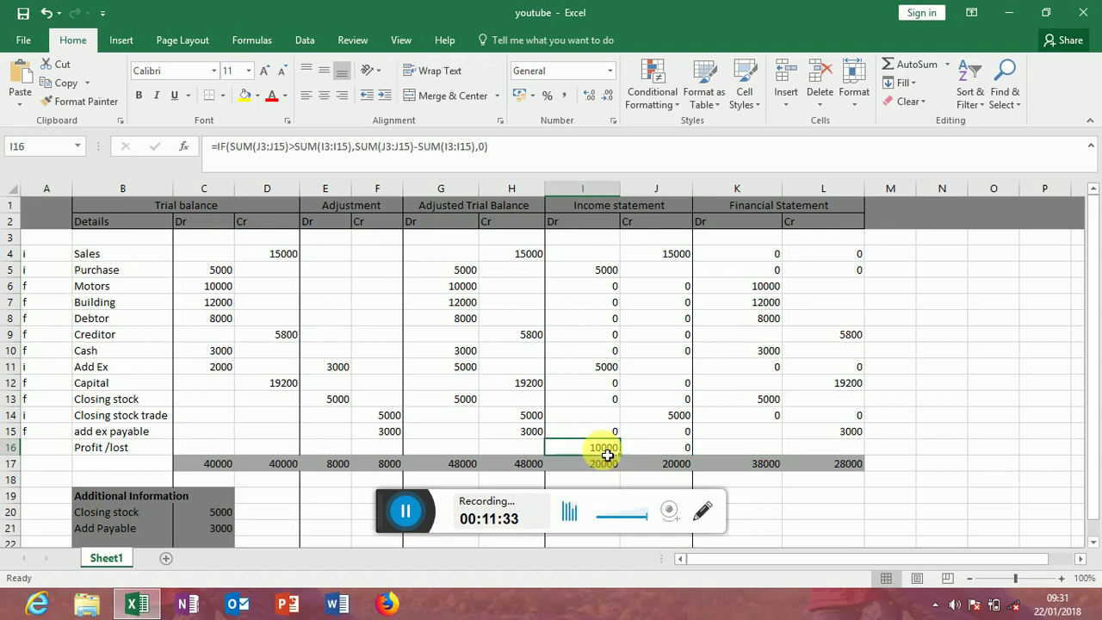
pyautogui.click(840, 447)
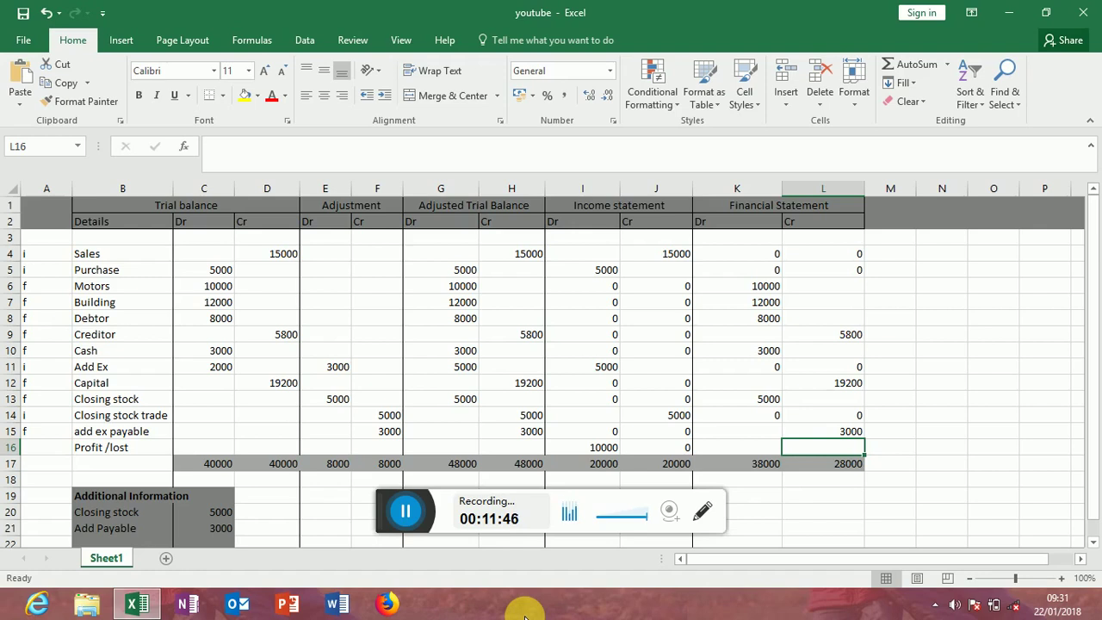
# Step: Carry the 10000 profit into L16 with =TRANSPOSE(I16), balancing Financial Statement credits at 38000
pyautogui.write('=')
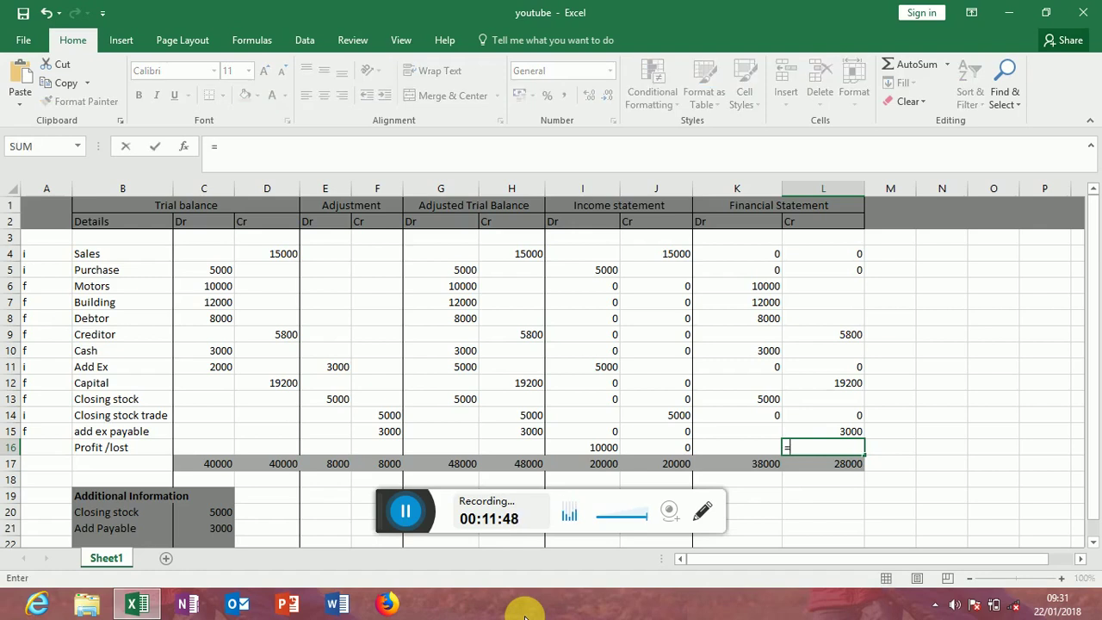
pyautogui.write('tran')
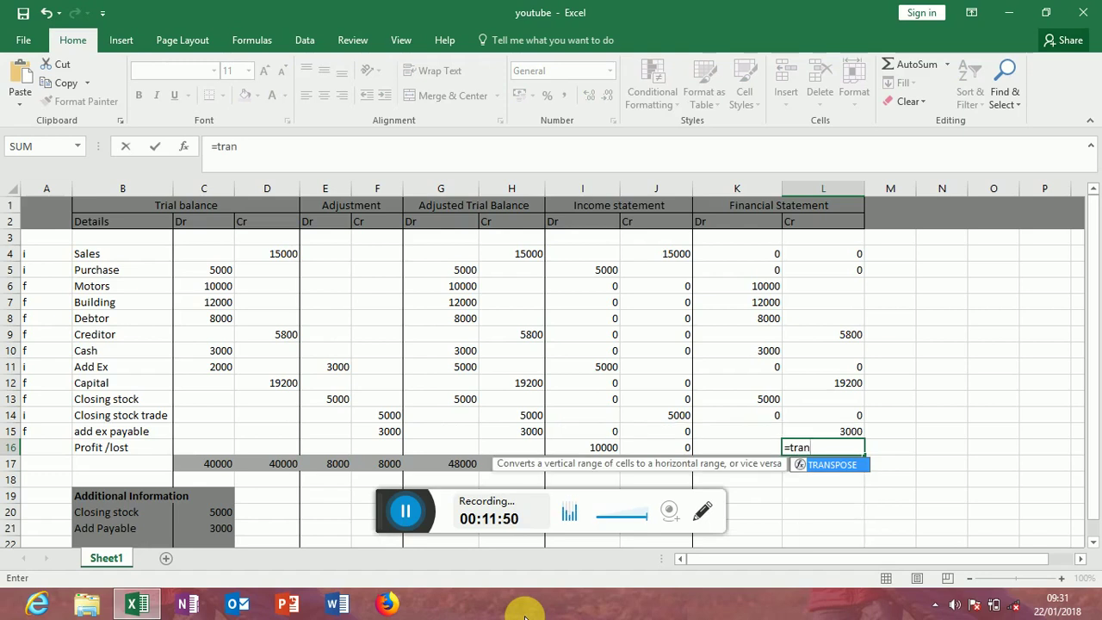
pyautogui.write('s')
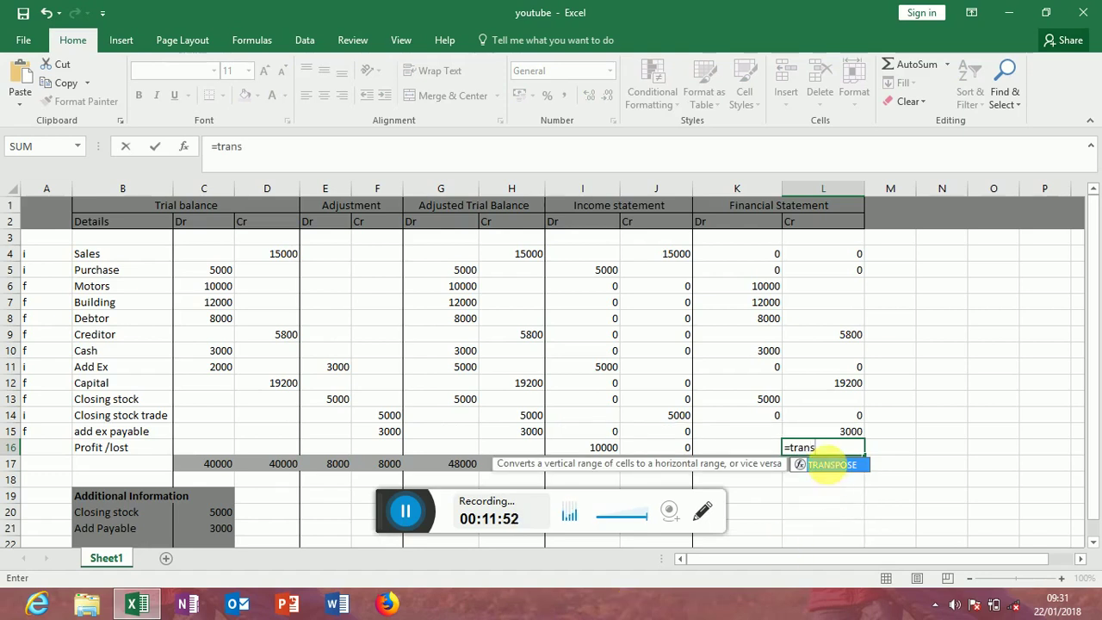
pyautogui.doubleClick(832, 465)
pyautogui.click(603, 446)
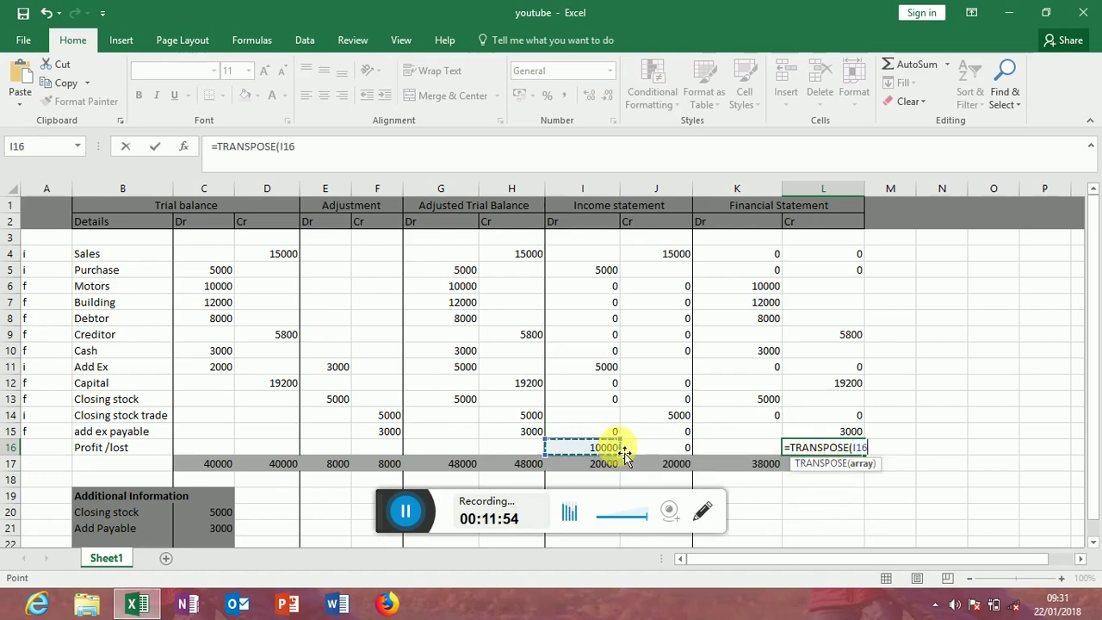
pyautogui.press('Return')
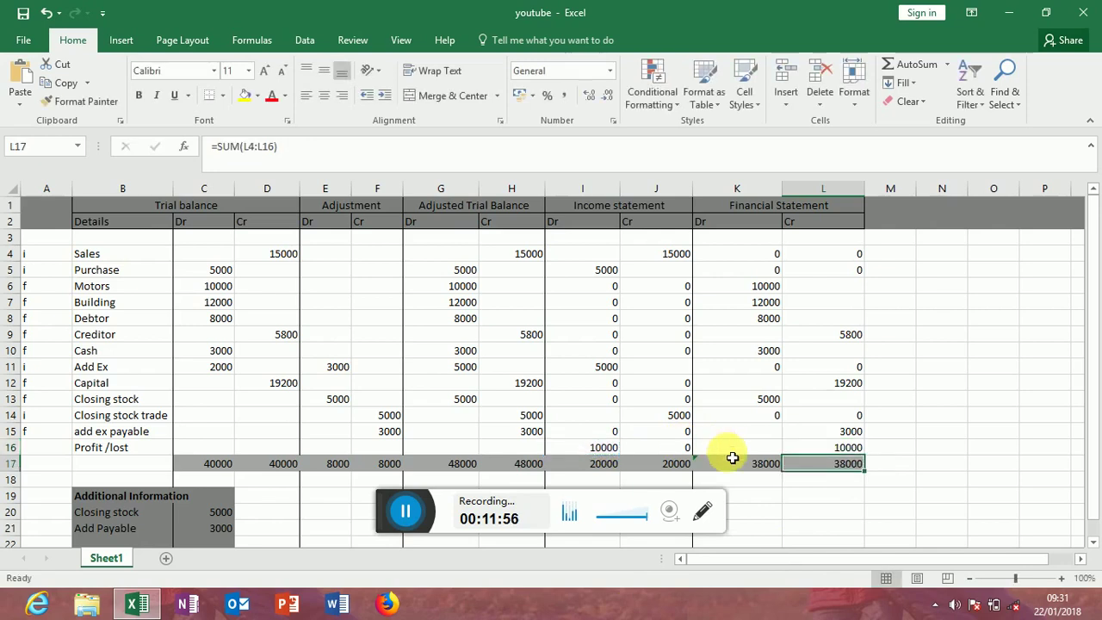
pyautogui.click(756, 451)
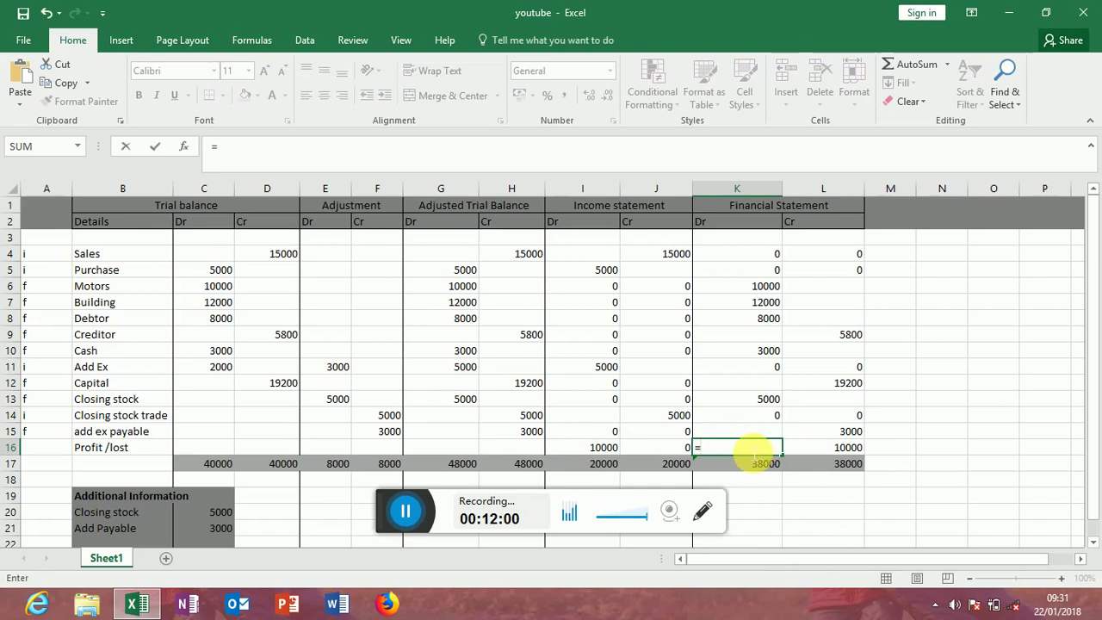
# Step: Link K16 to J16 with =TRANSPOSE(J16), carrying 0 across
pyautogui.write('=tra')
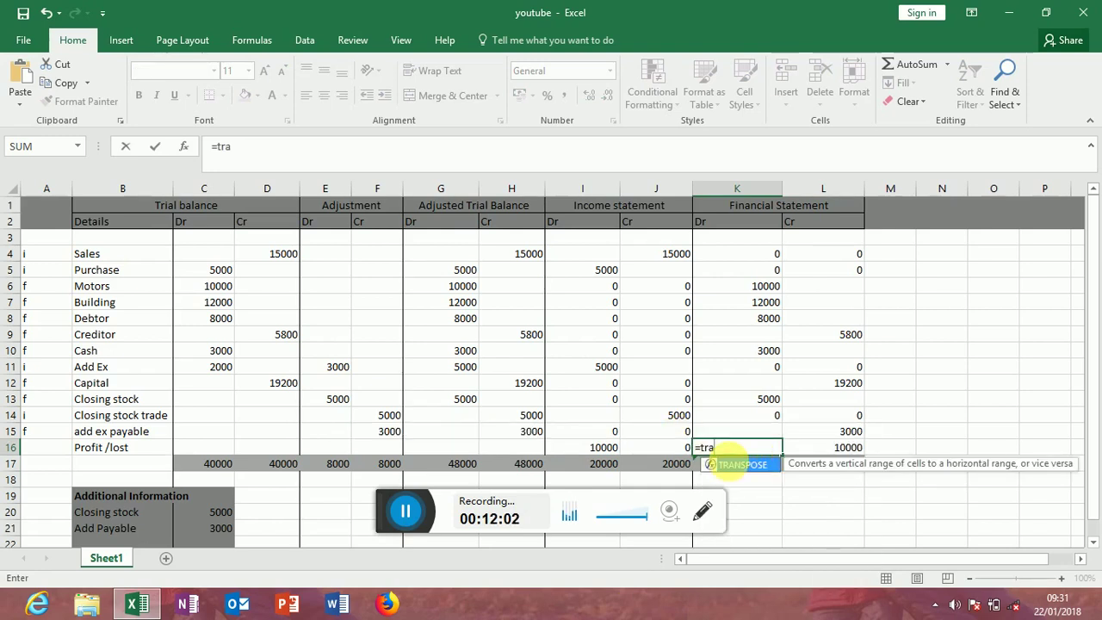
pyautogui.doubleClick(735, 465)
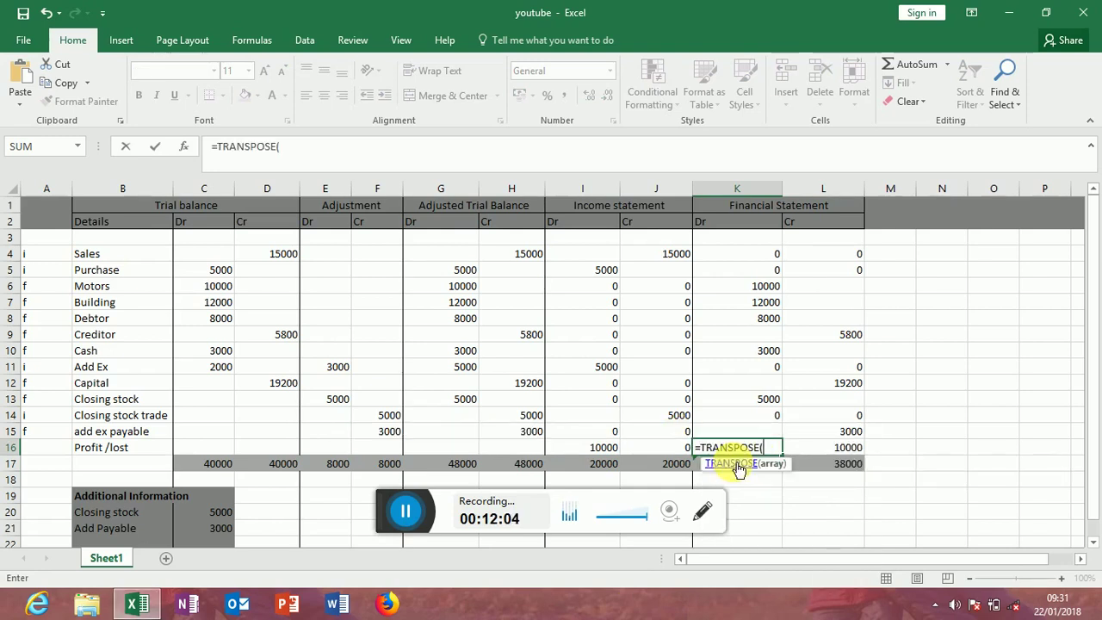
pyautogui.click(676, 449)
pyautogui.press('Return')
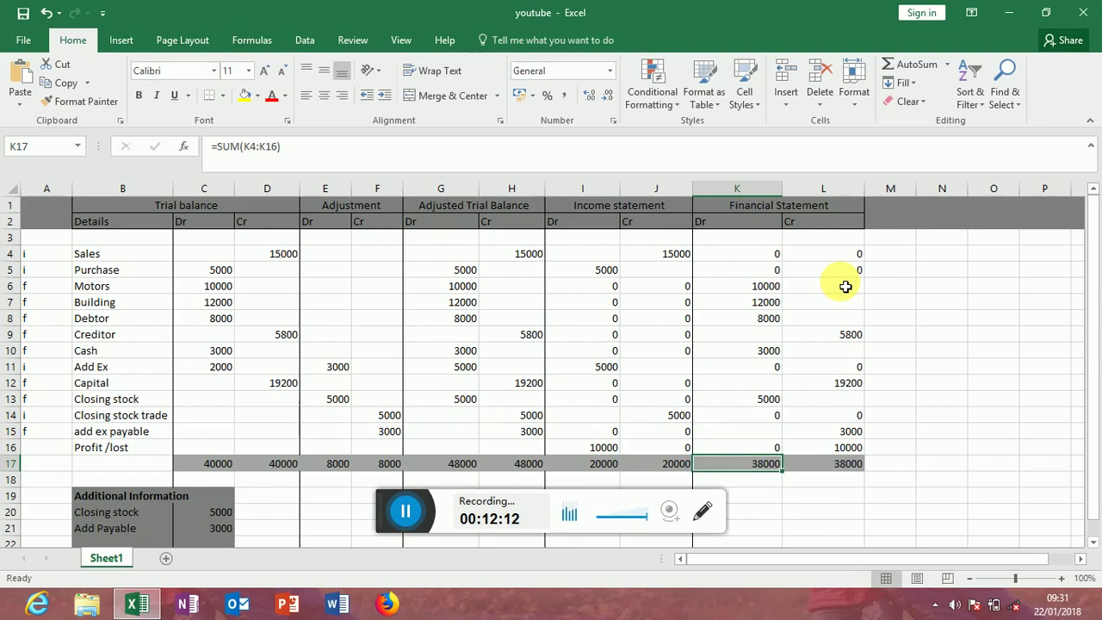
# Step: Extend J17's SUM range to J3:J16, keeping the Income statement credit total at 20000
pyautogui.click(683, 447)
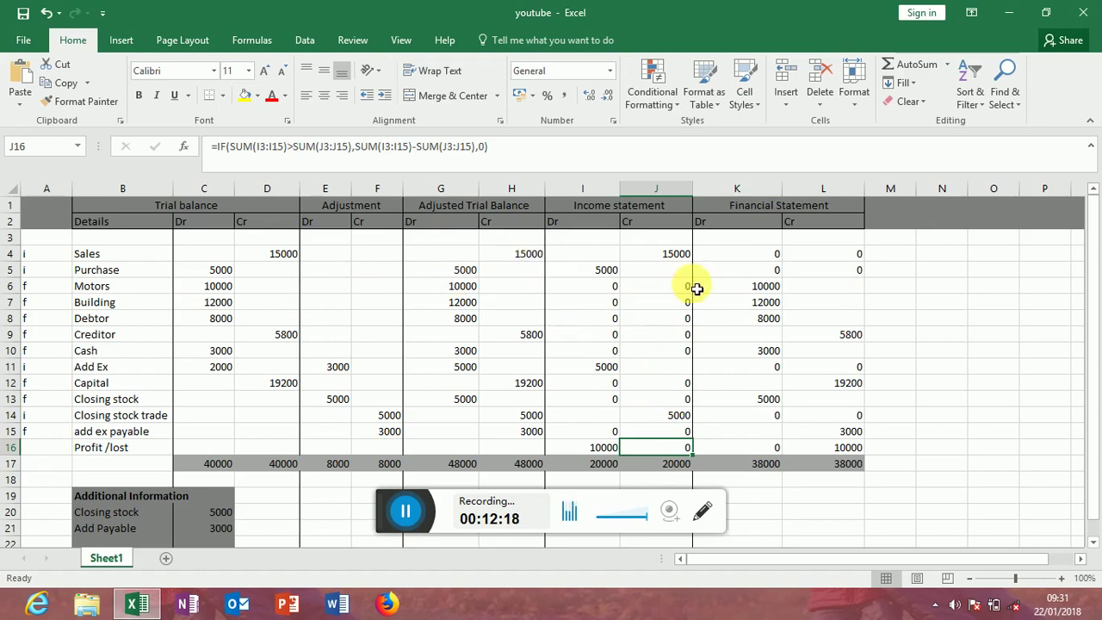
pyautogui.click(666, 239)
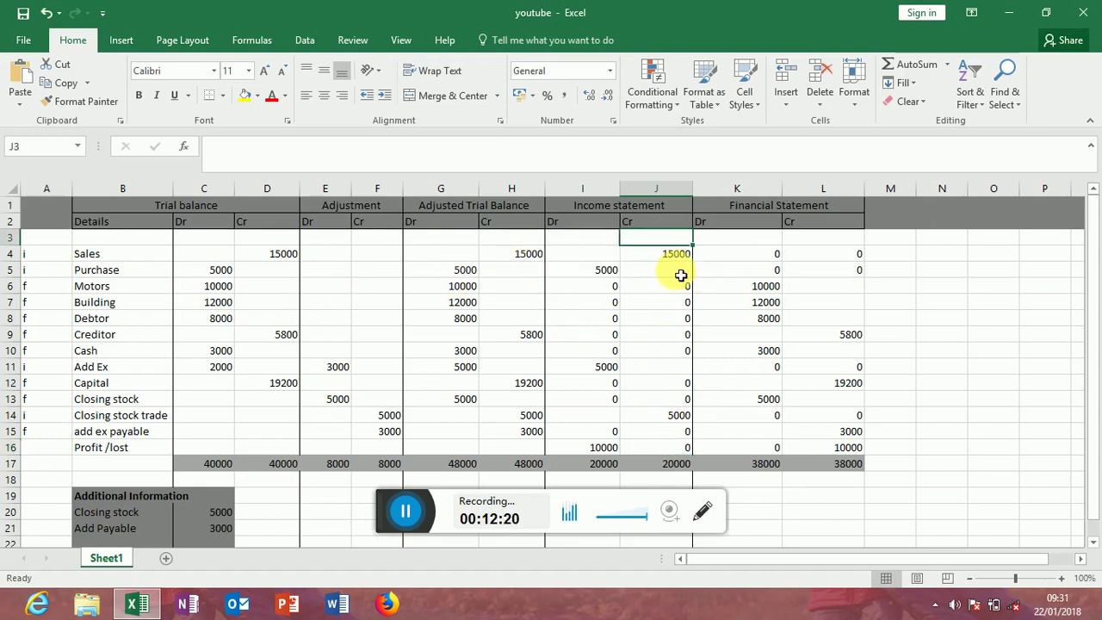
pyautogui.doubleClick(667, 463)
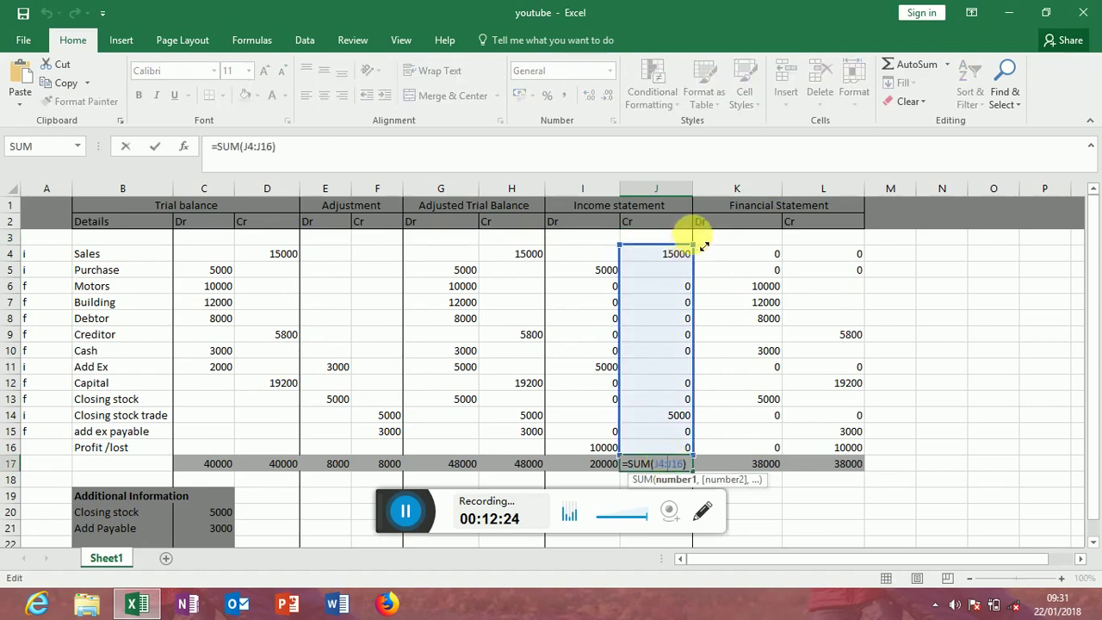
pyautogui.click(681, 249)
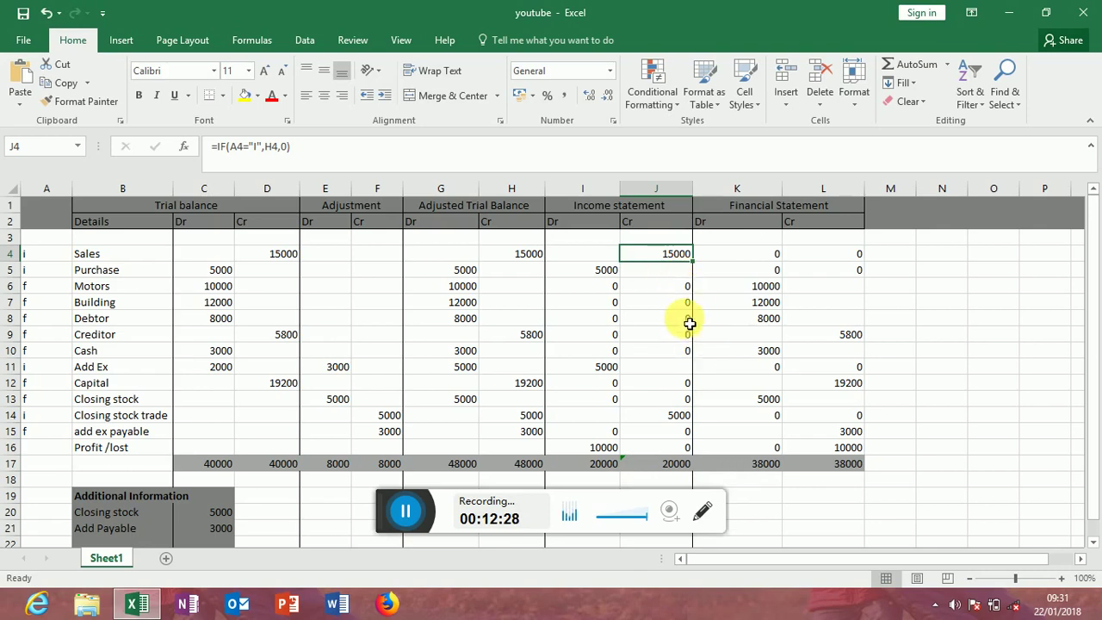
pyautogui.click(659, 465)
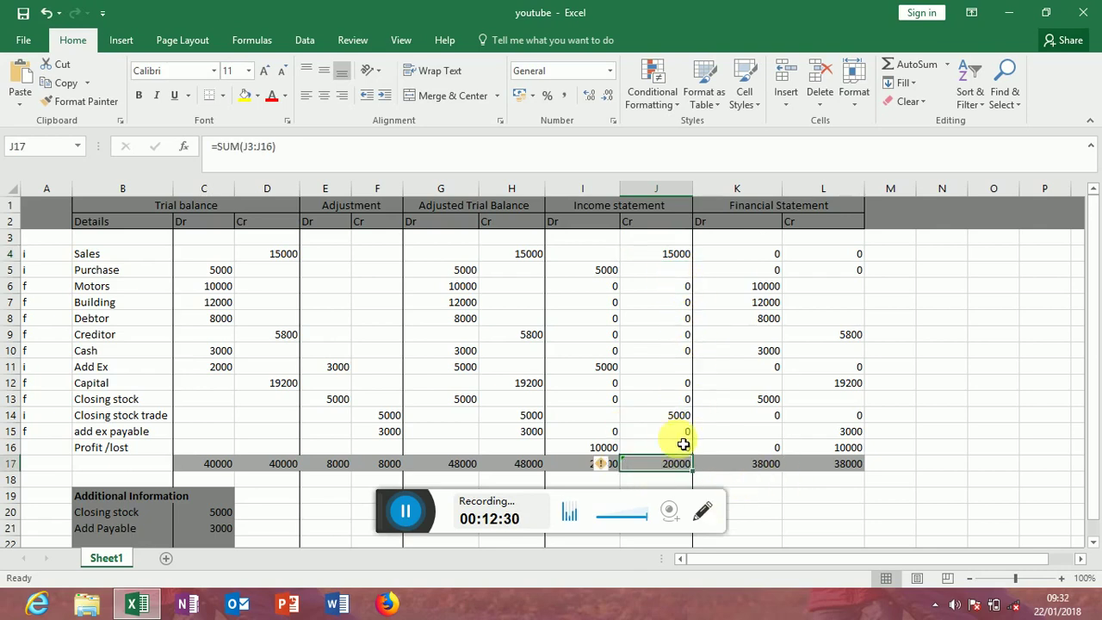
pyautogui.click(671, 253)
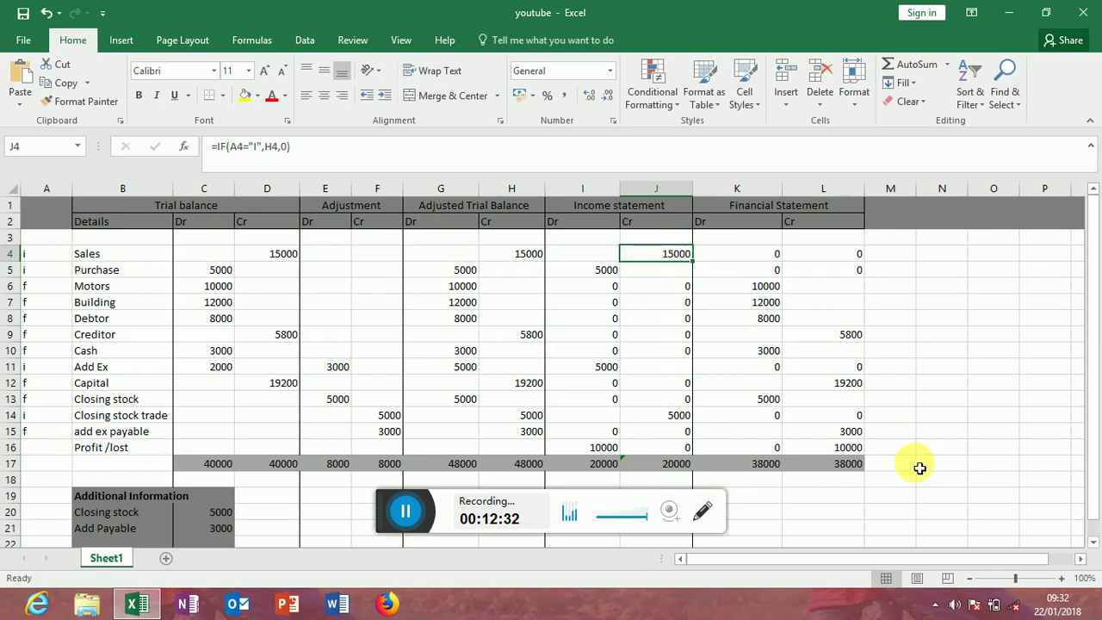
pyautogui.press('BackSpace')
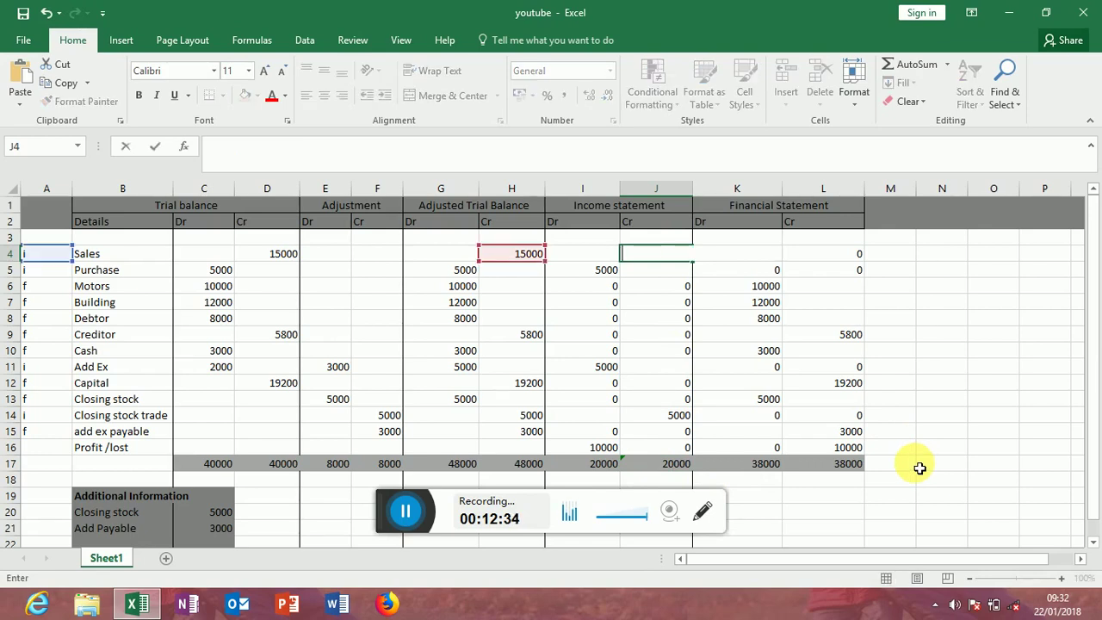
pyautogui.press('Escape')
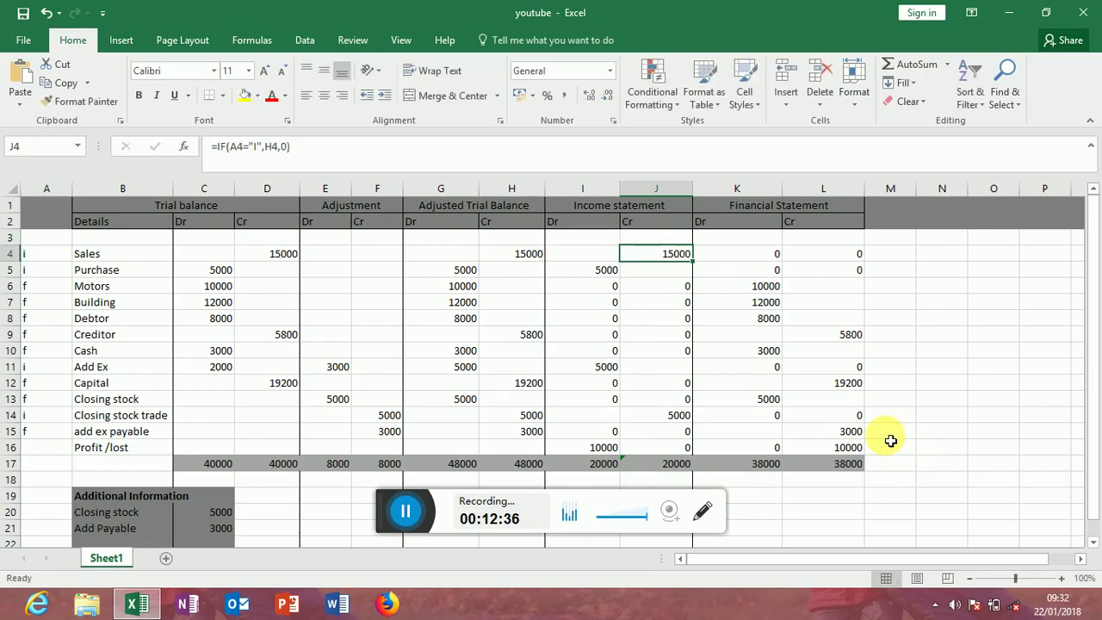
pyautogui.press('Delete')
pyautogui.click(662, 286)
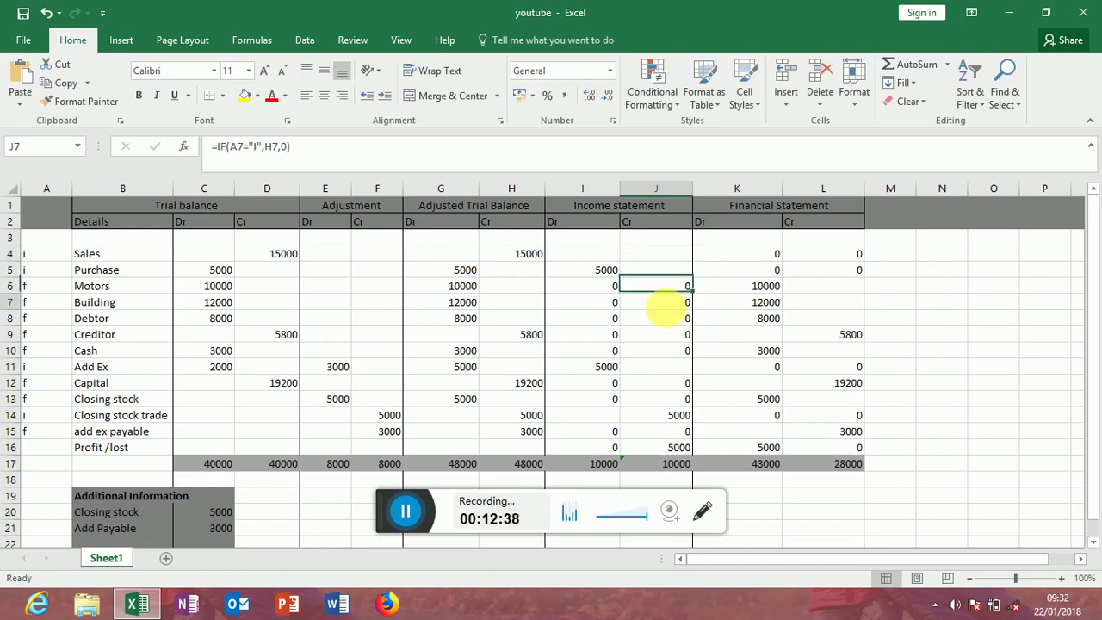
pyautogui.click(660, 302)
pyautogui.click(671, 466)
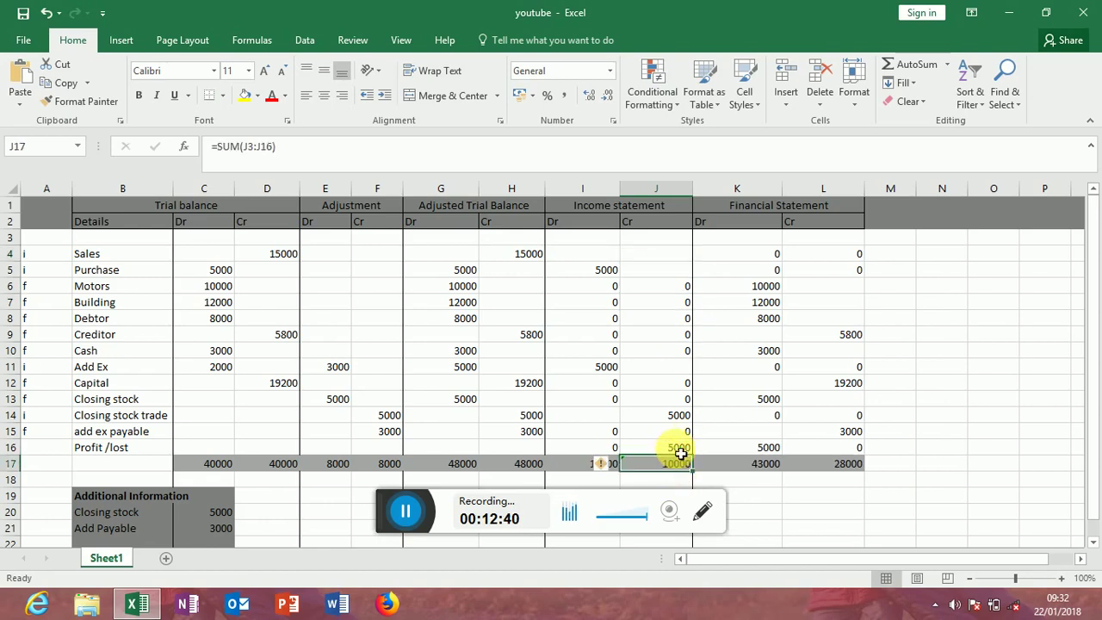
pyautogui.click(677, 445)
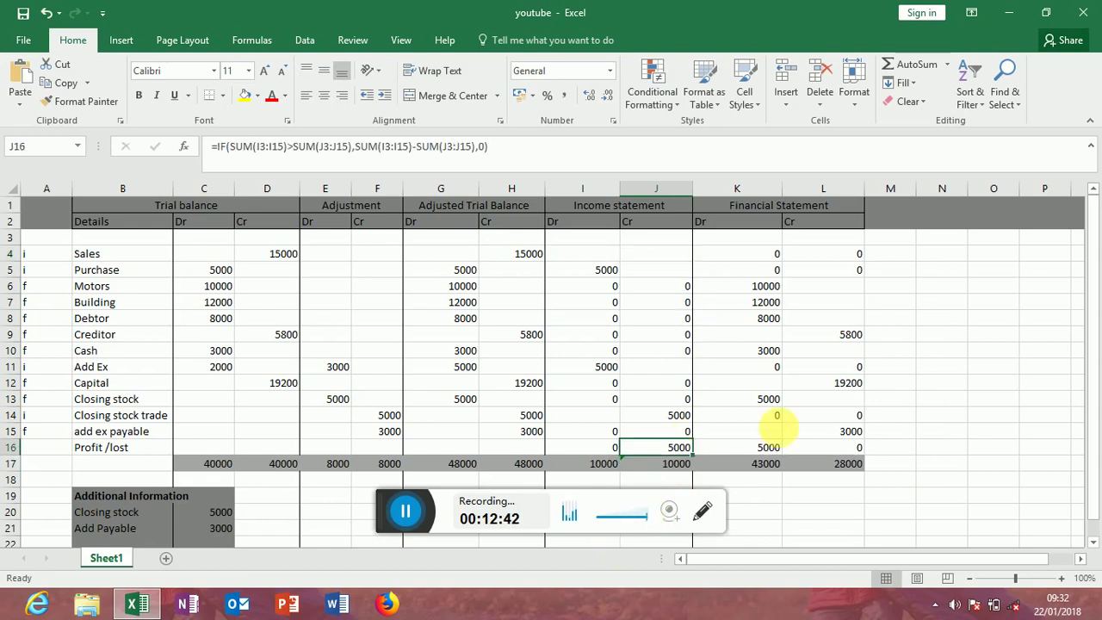
pyautogui.click(751, 452)
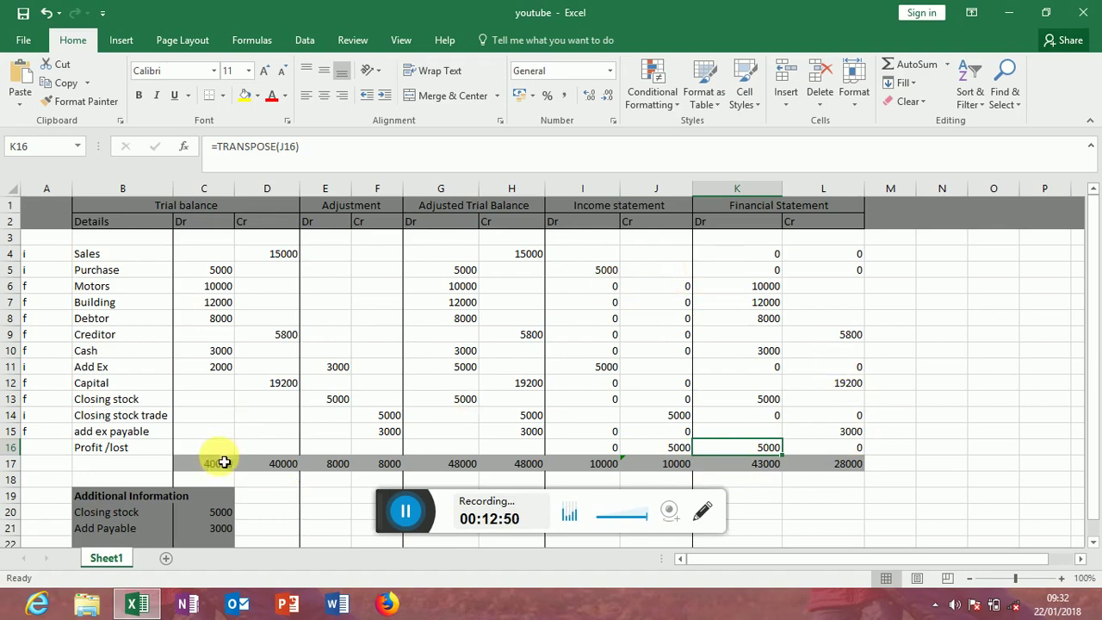
pyautogui.click(835, 469)
pyautogui.click(674, 465)
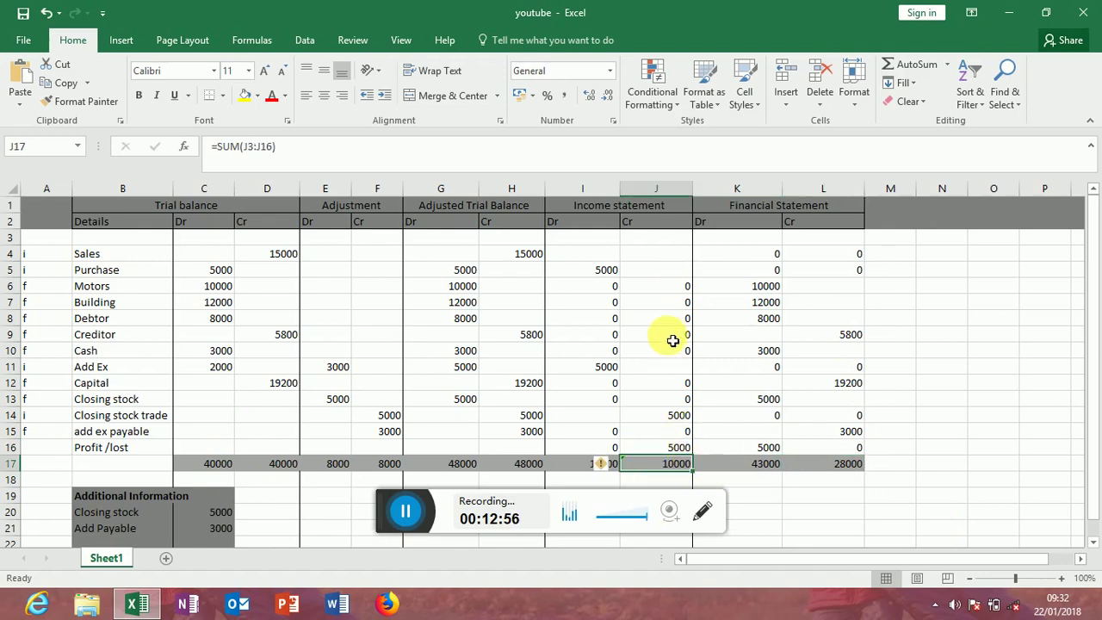
pyautogui.hotkey('ctrl', 'z')
pyautogui.click(714, 290)
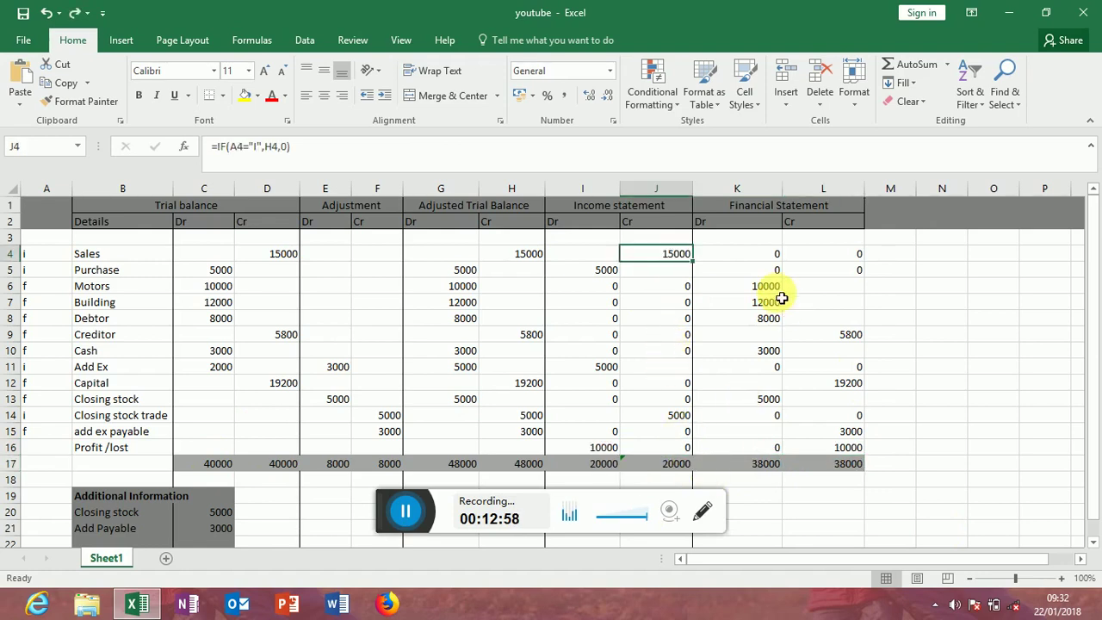
pyautogui.click(689, 319)
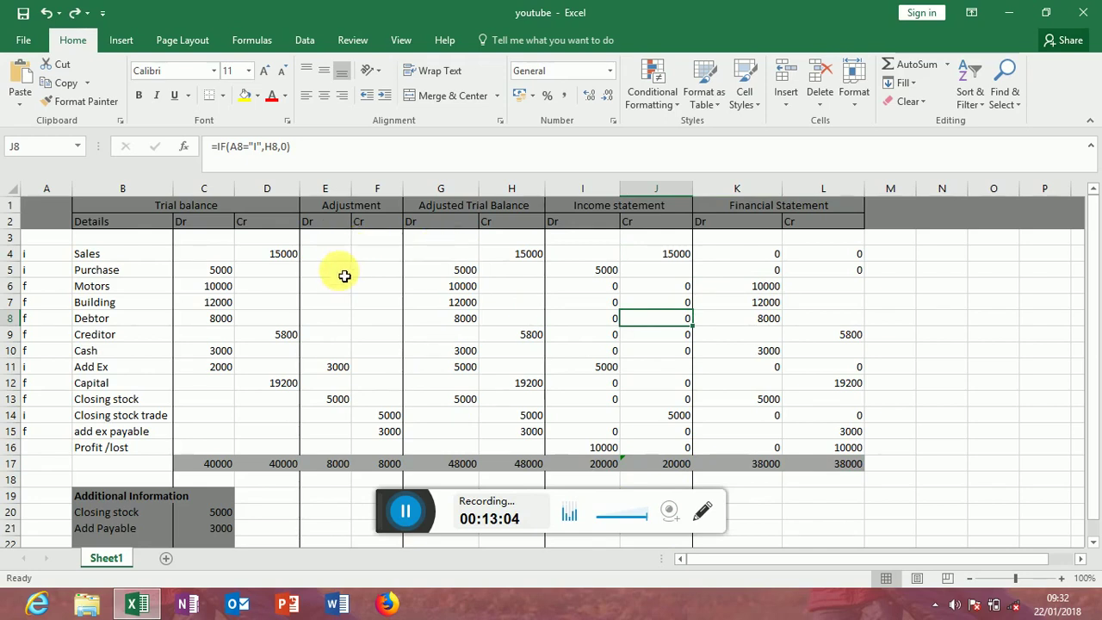
pyautogui.click(340, 384)
pyautogui.click(332, 400)
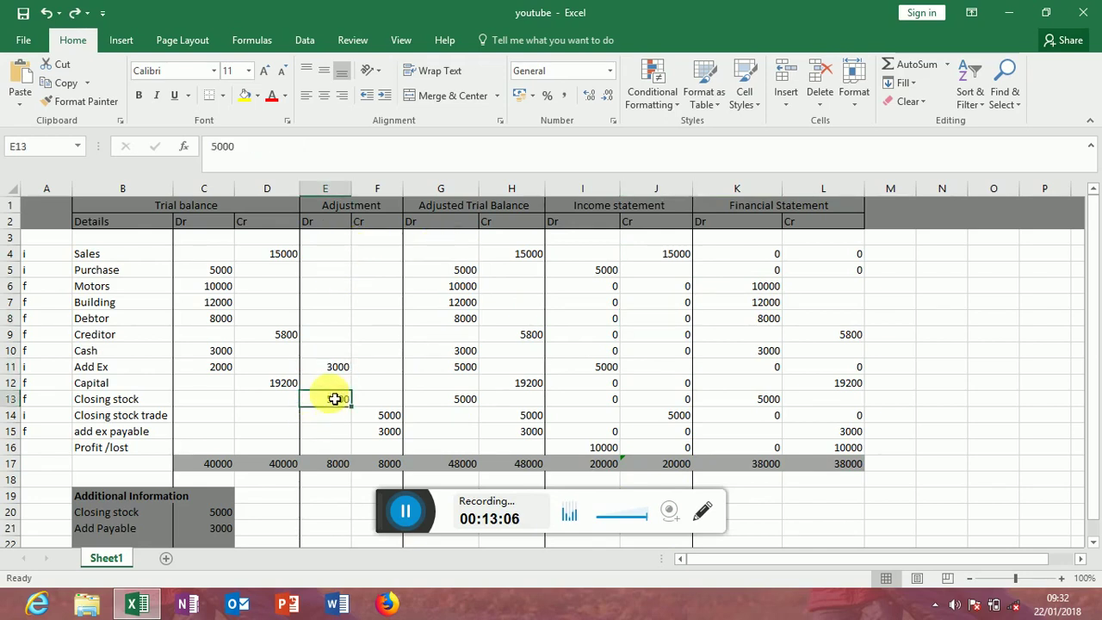
pyautogui.click(340, 367)
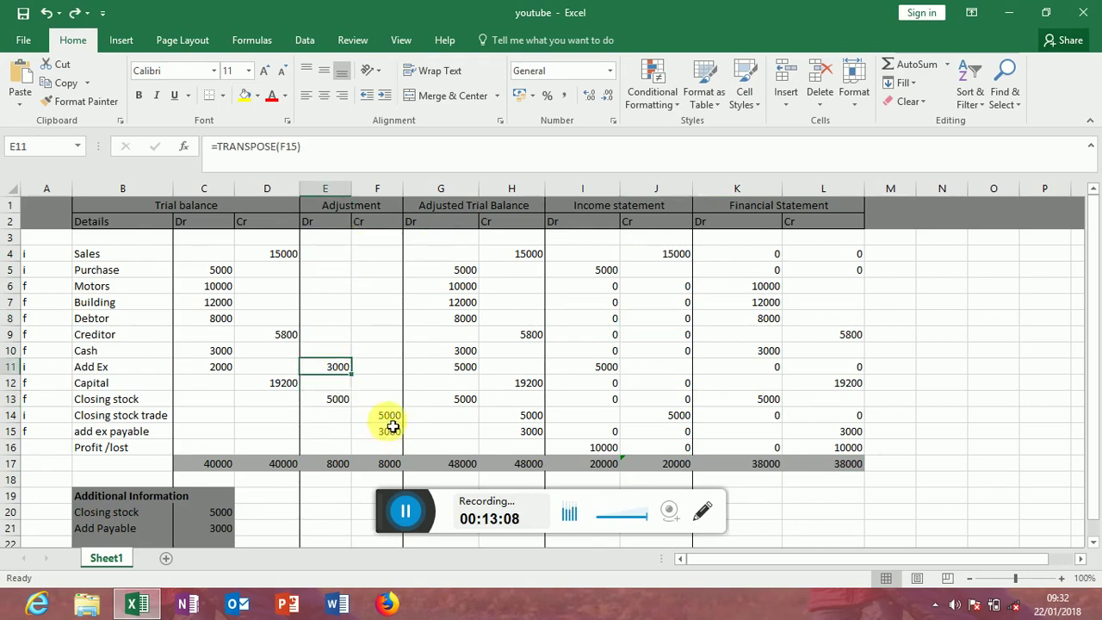
pyautogui.click(388, 418)
pyautogui.click(387, 431)
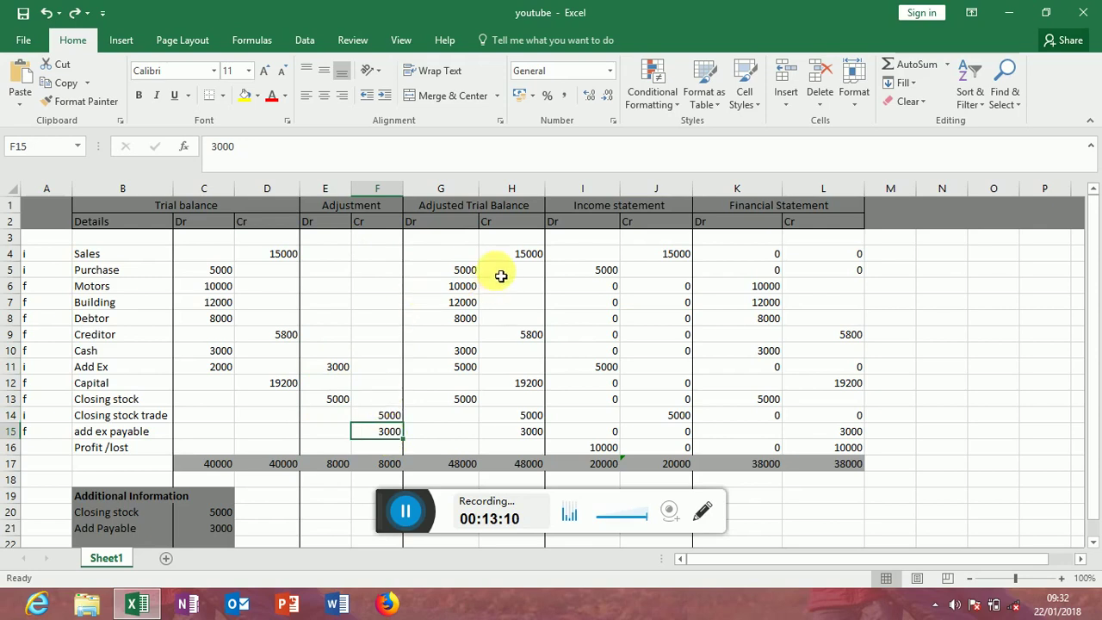
pyautogui.click(513, 252)
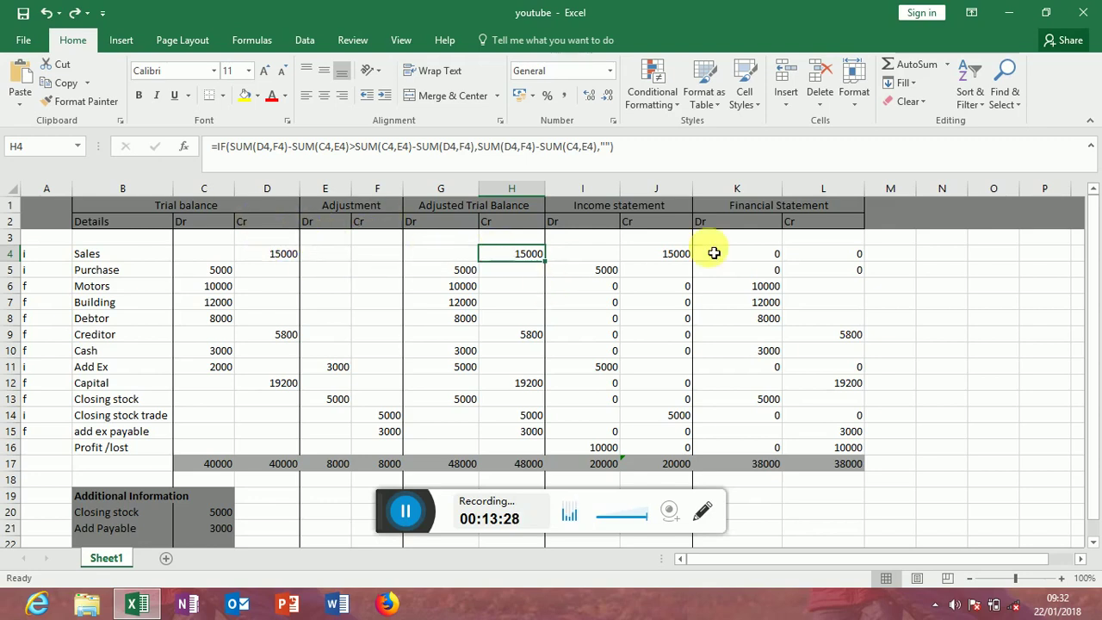
pyautogui.click(606, 252)
pyautogui.click(34, 258)
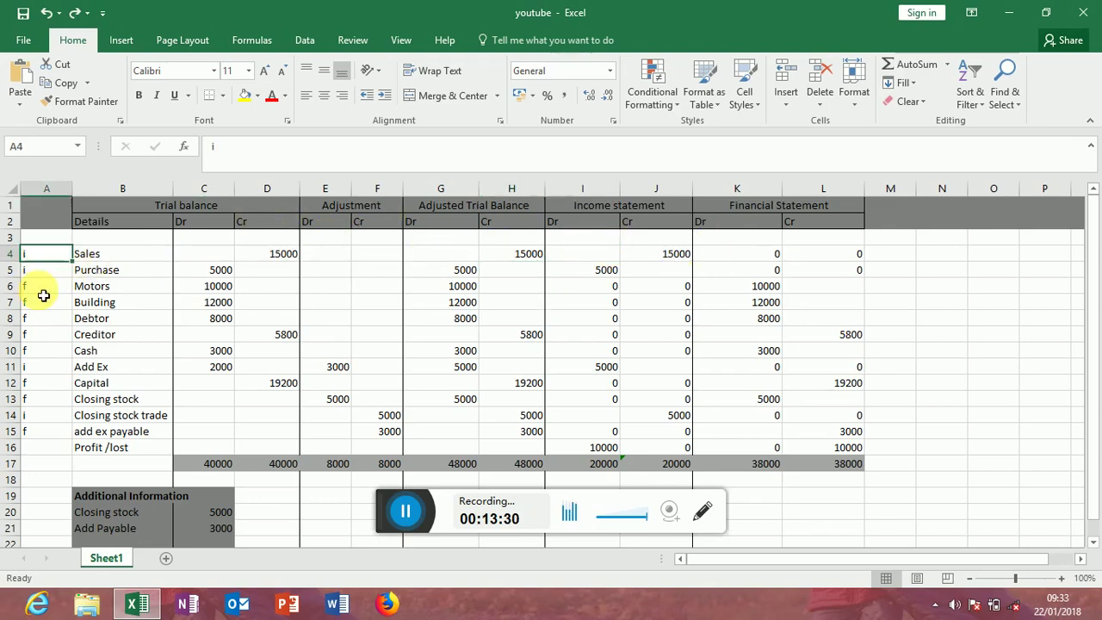
pyautogui.click(45, 292)
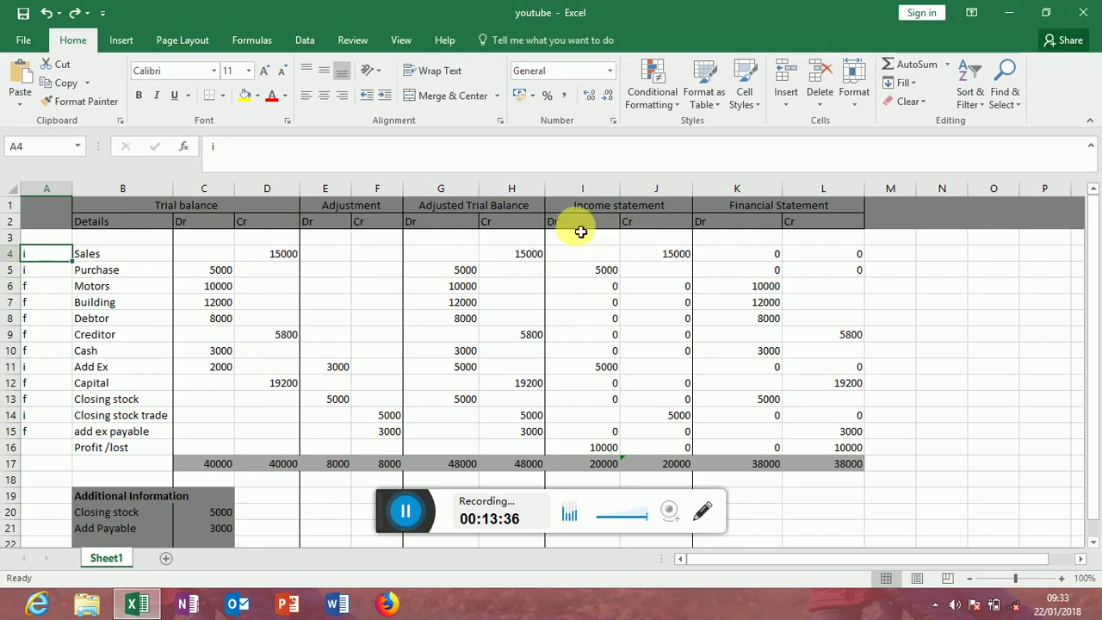
pyautogui.click(600, 254)
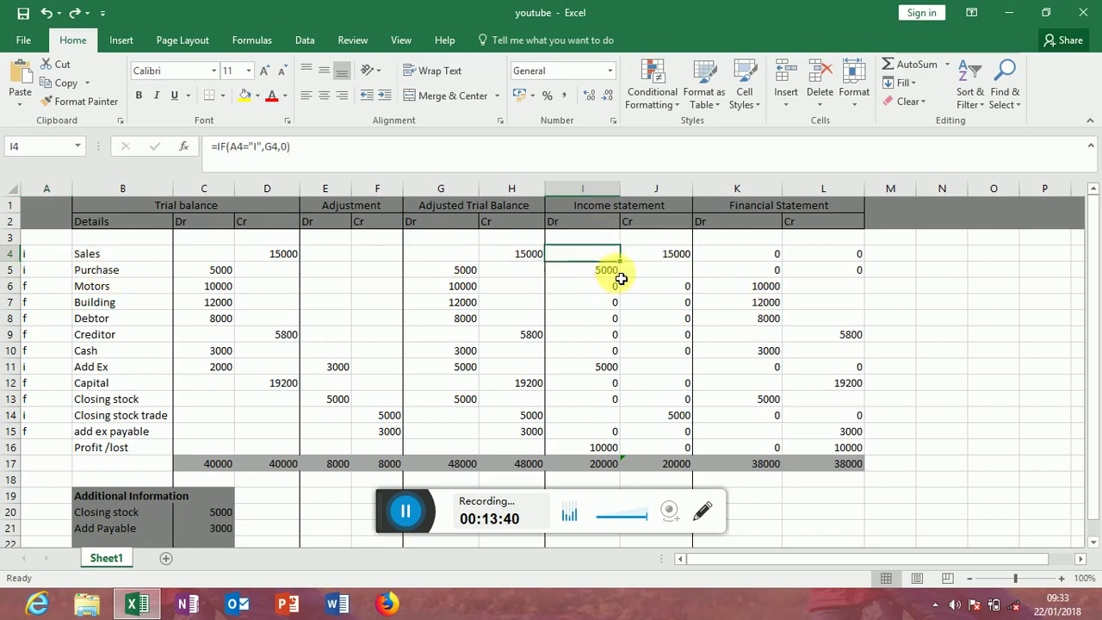
pyautogui.click(670, 257)
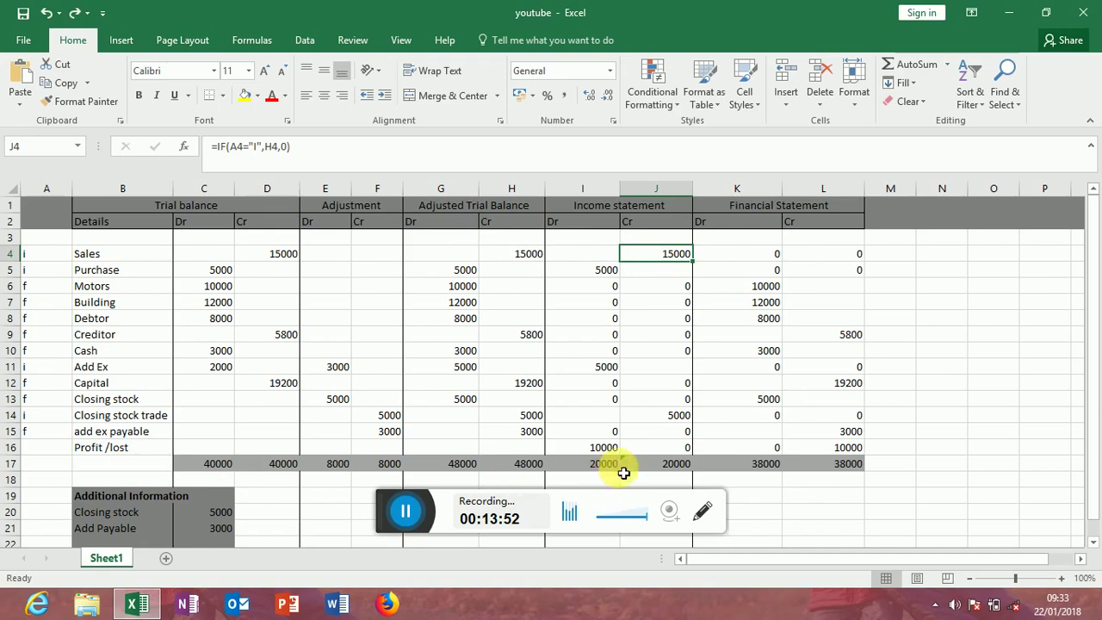
pyautogui.click(602, 449)
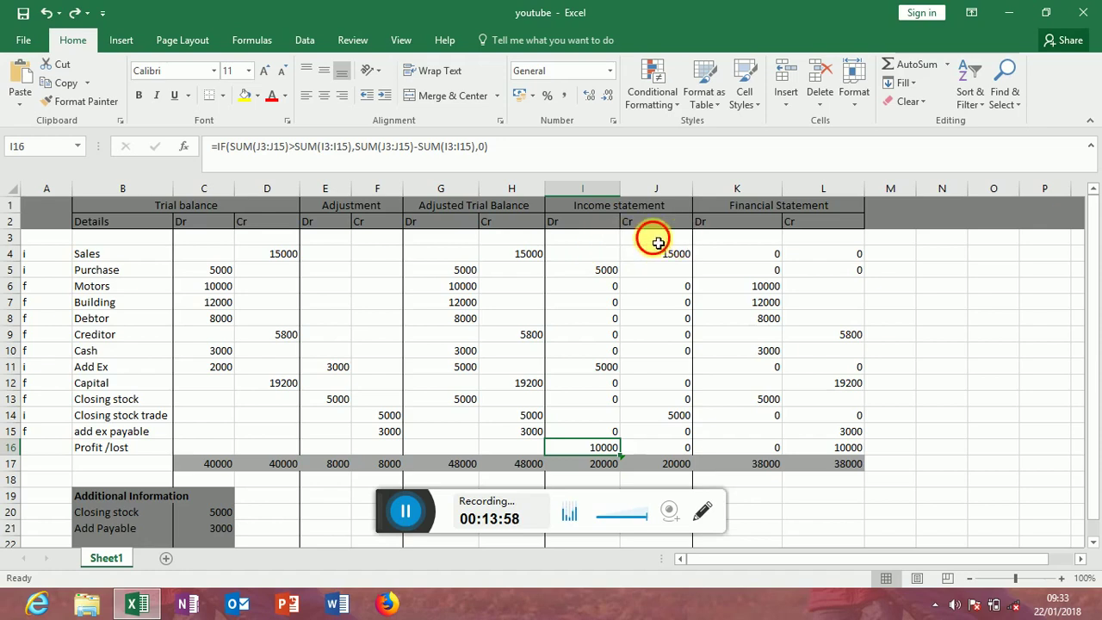
# Step: Compare the status-bar sums of J3:J17 and I3:I14 and inspect the J16 profit formula
pyautogui.moveTo(649, 235); pyautogui.dragTo(648, 463)
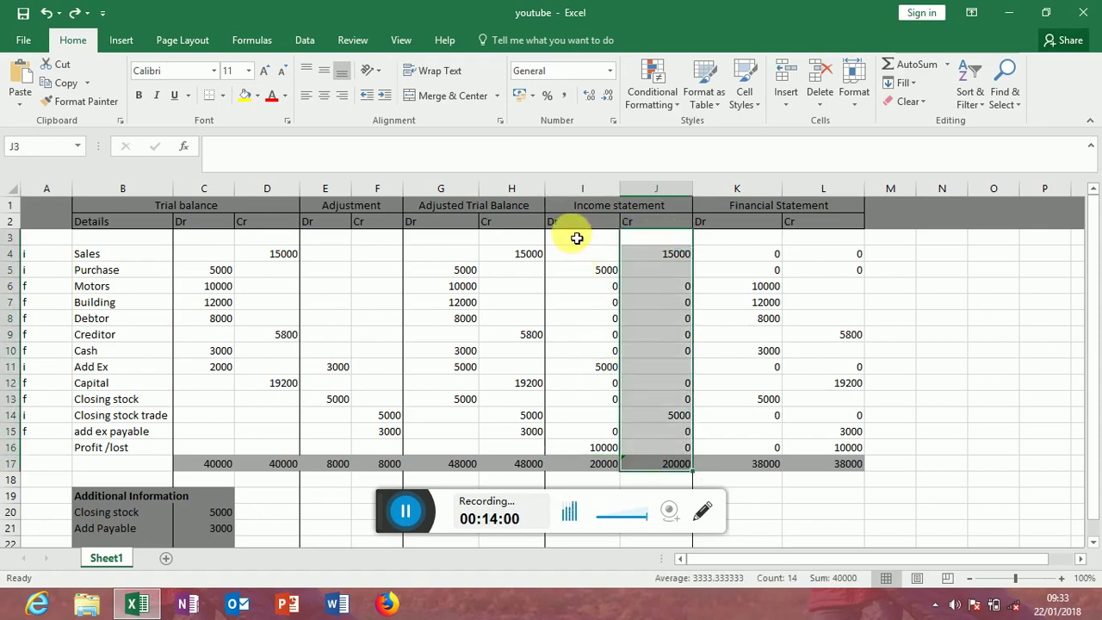
pyautogui.moveTo(577, 238); pyautogui.dragTo(590, 423)
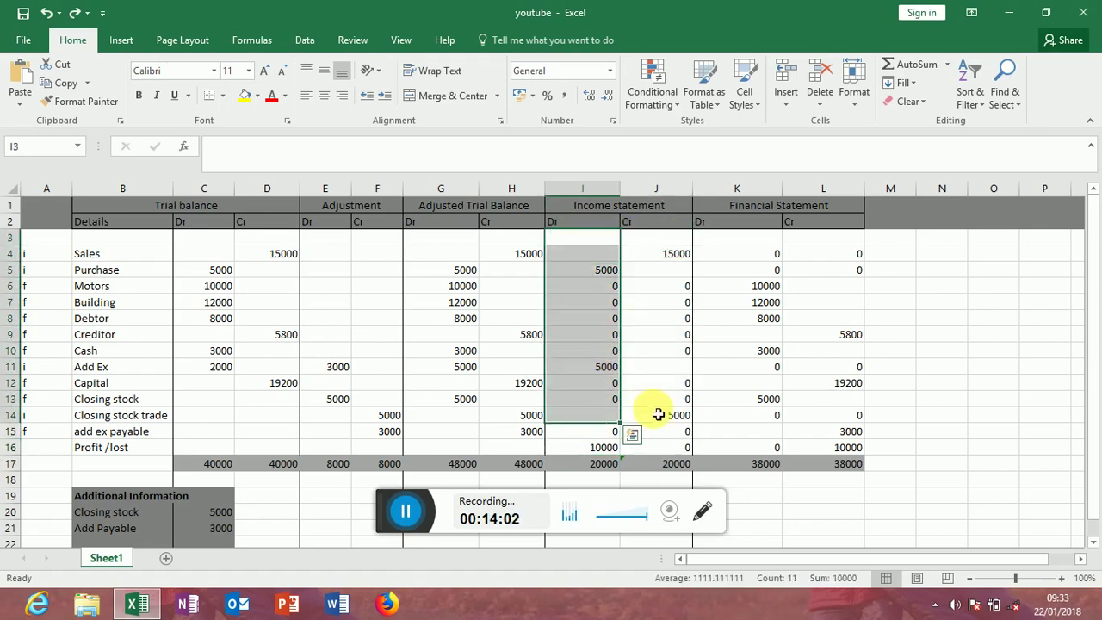
pyautogui.click(656, 447)
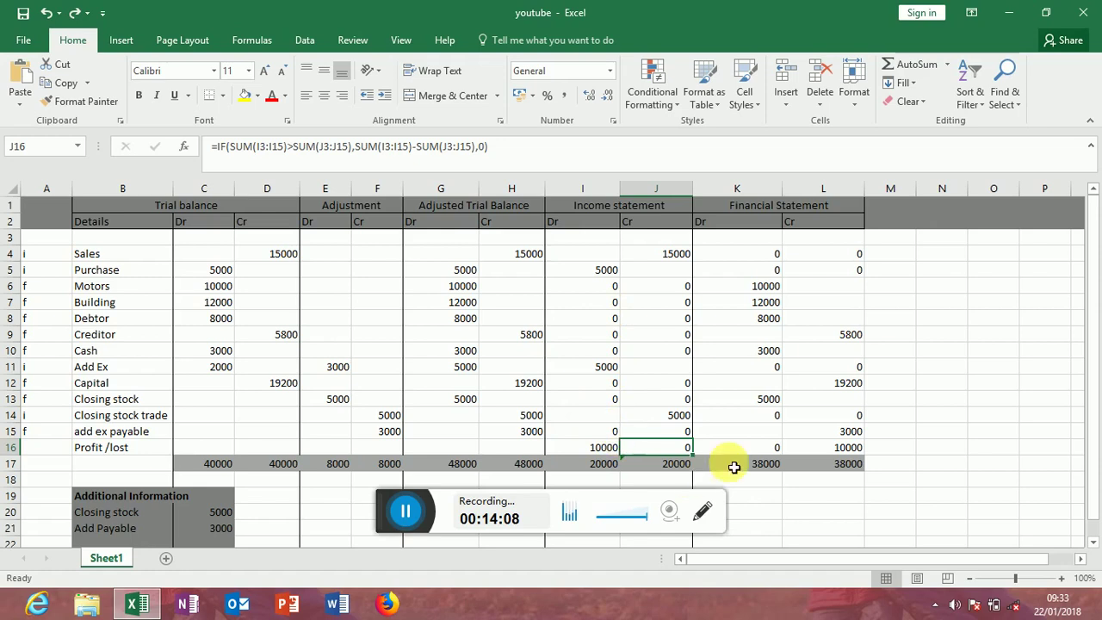
pyautogui.click(813, 496)
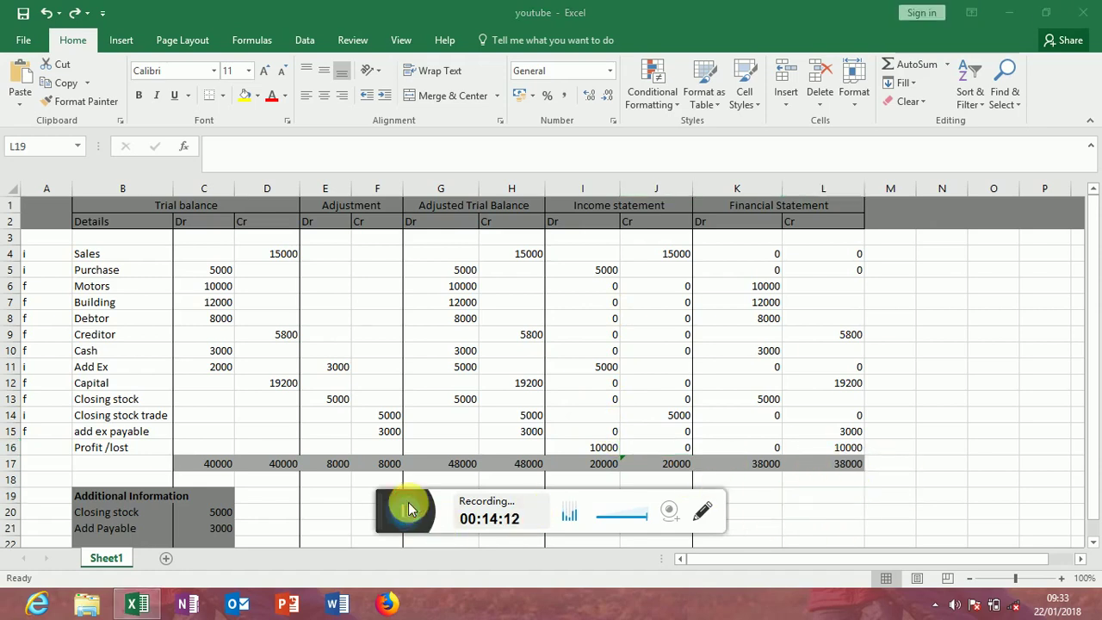